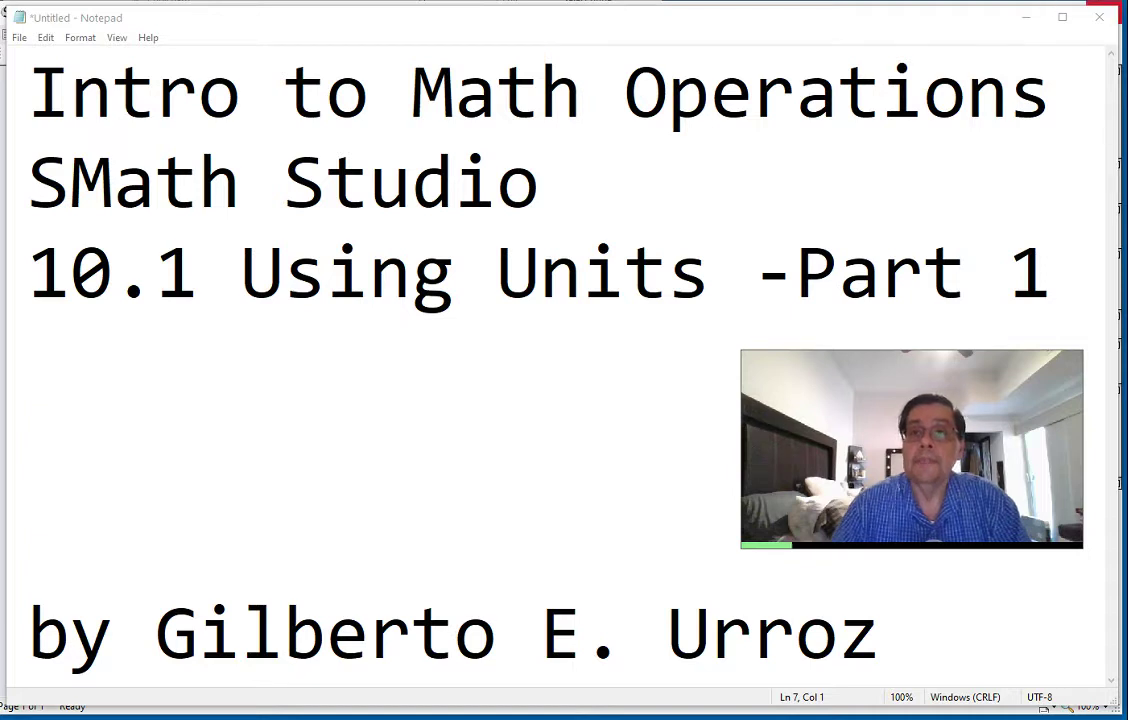
# Step: Minimize the Notepad title card to reveal the SMath Studio units worksheet
pyautogui.click(1026, 19)
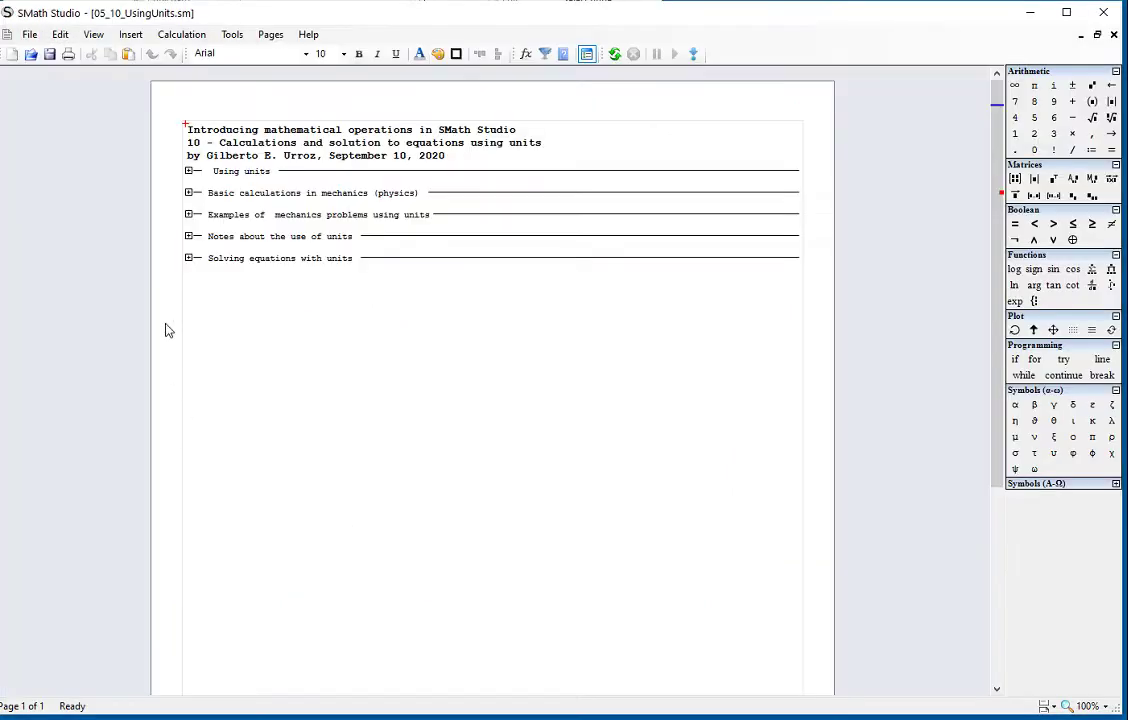
# Step: Expand the Using units section and zoom the worksheet to 150%
pyautogui.click(188, 171)
pyautogui.click(1092, 706)
pyautogui.click(1090, 650)
pyautogui.click(1094, 697)
pyautogui.click(1090, 633)
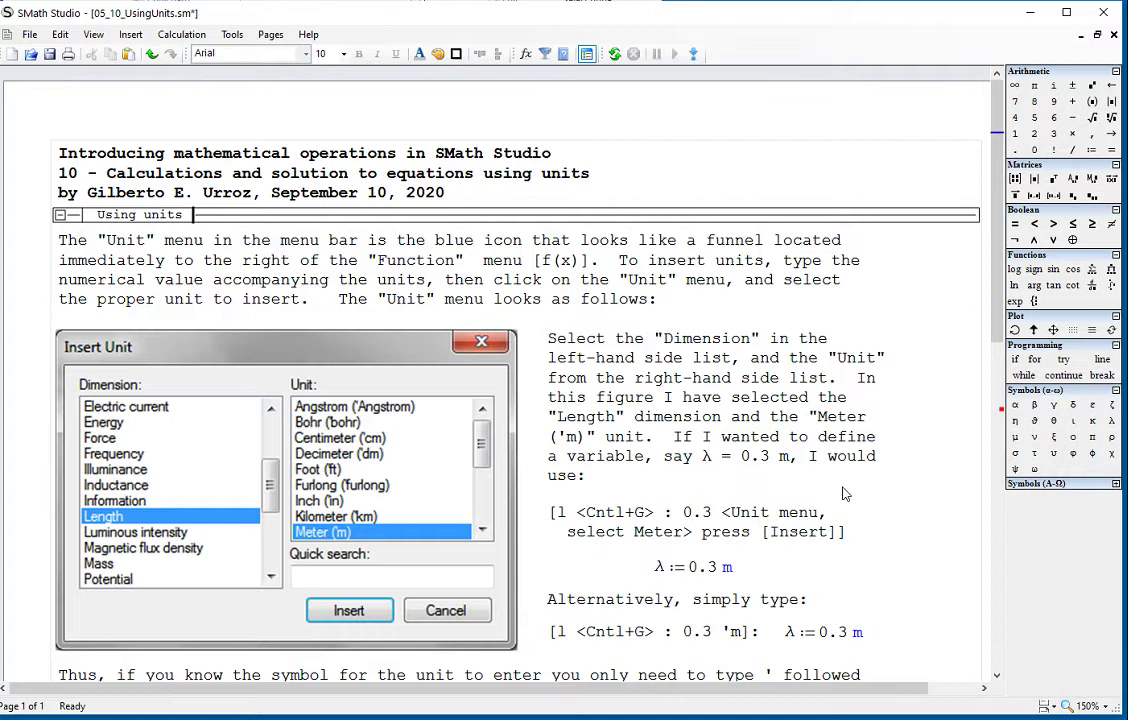
pyautogui.scroll(-1, 849, 524)
pyautogui.scroll(-4, 852, 533)
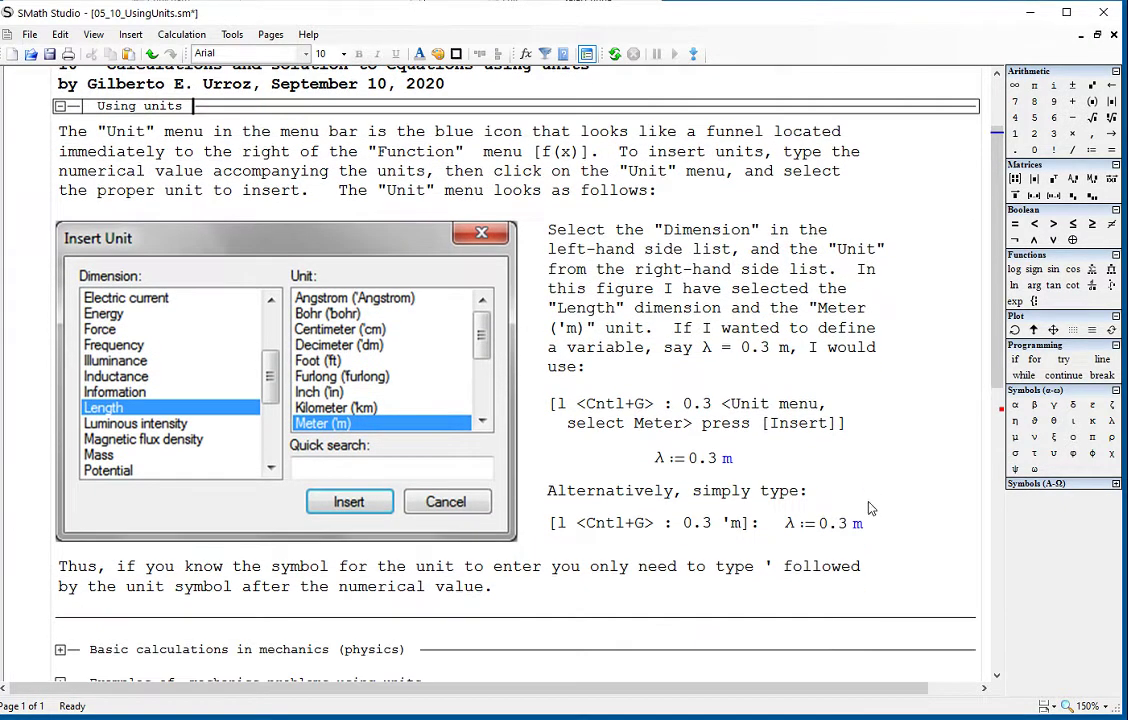
pyautogui.scroll(-1, 866, 508)
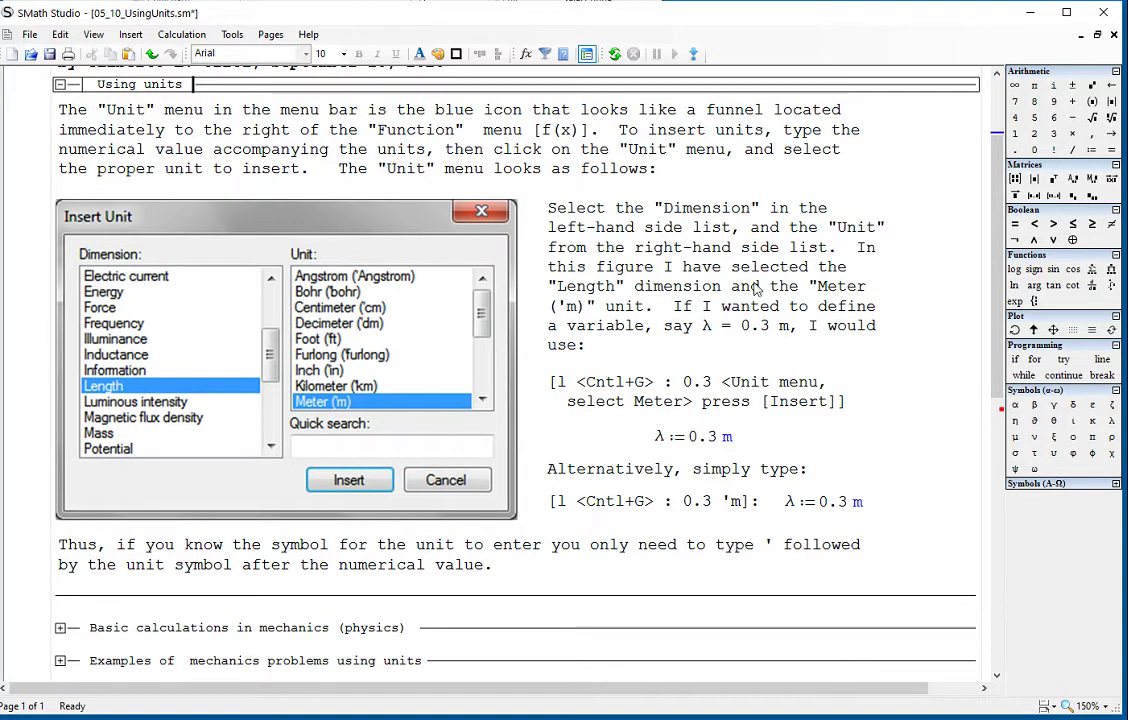
pyautogui.click(547, 57)
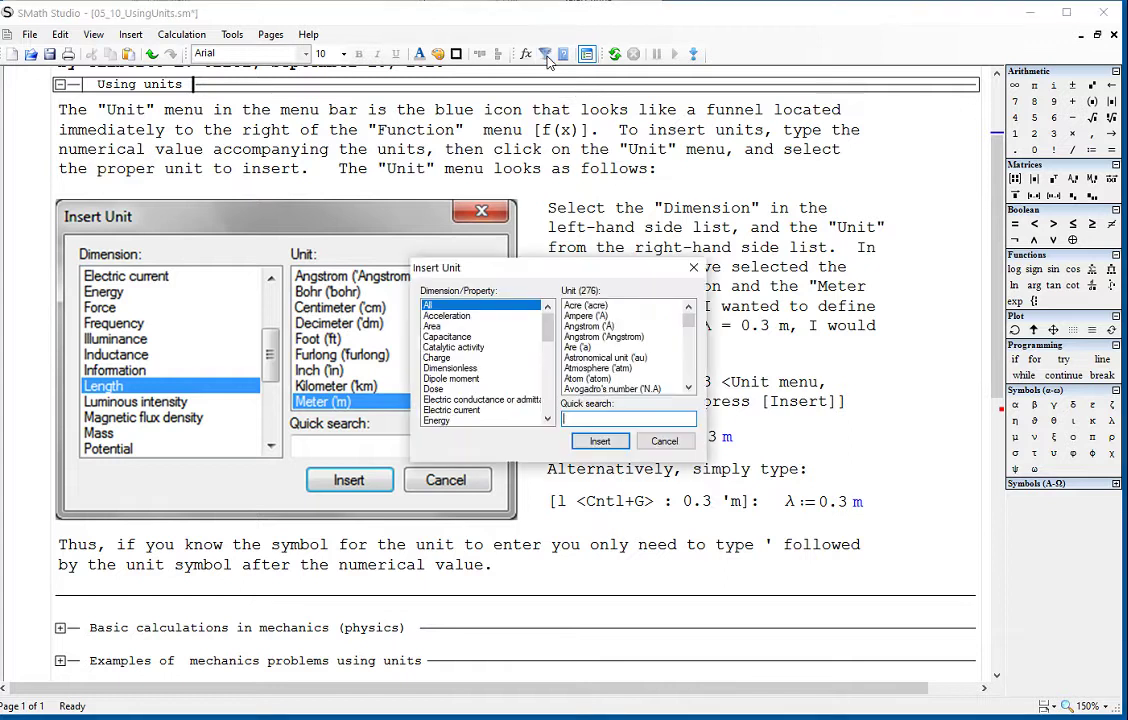
pyautogui.moveTo(533, 272); pyautogui.dragTo(768, 195)
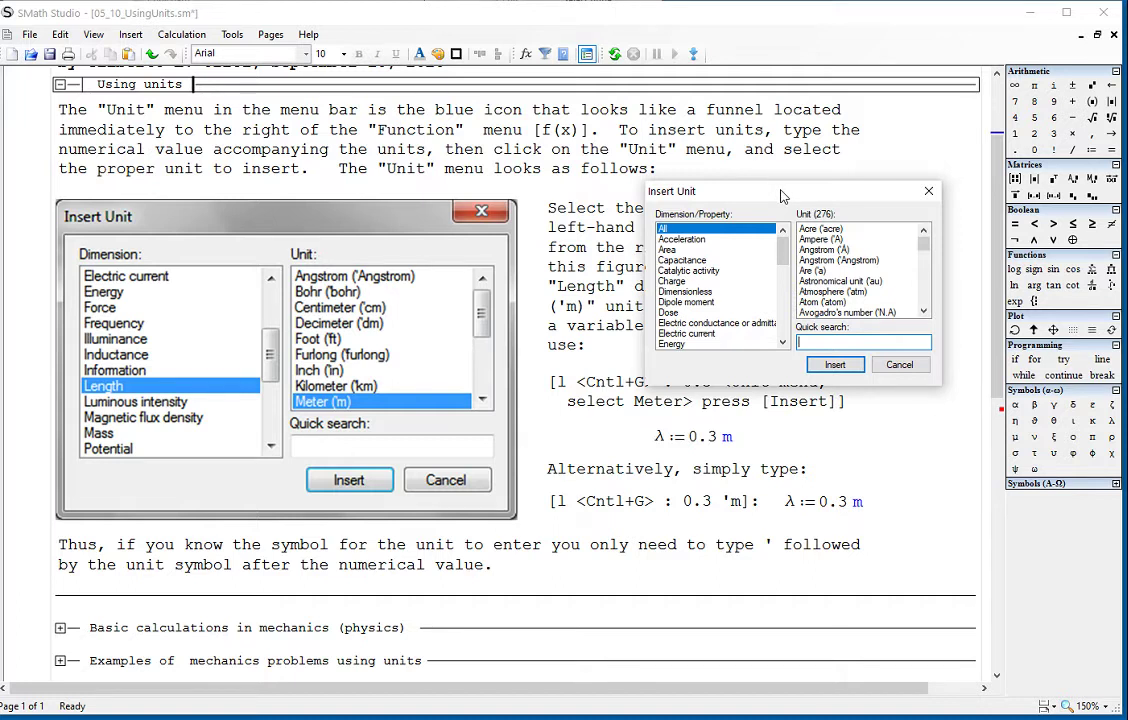
pyautogui.click(677, 282)
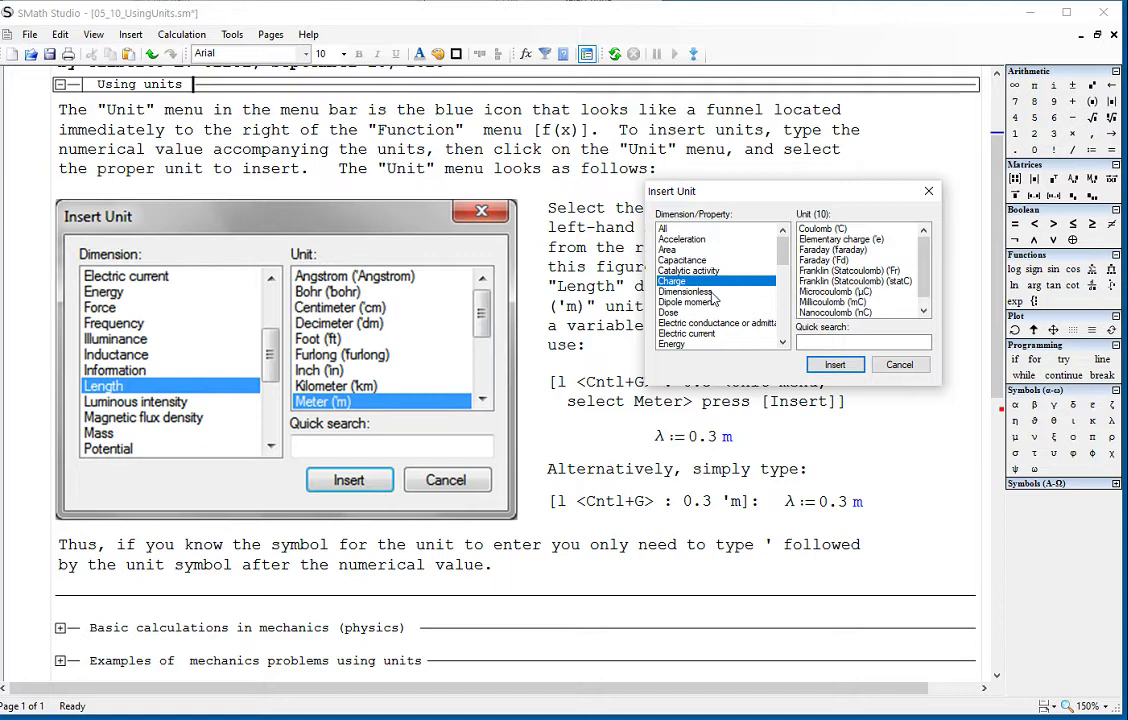
pyautogui.click(899, 366)
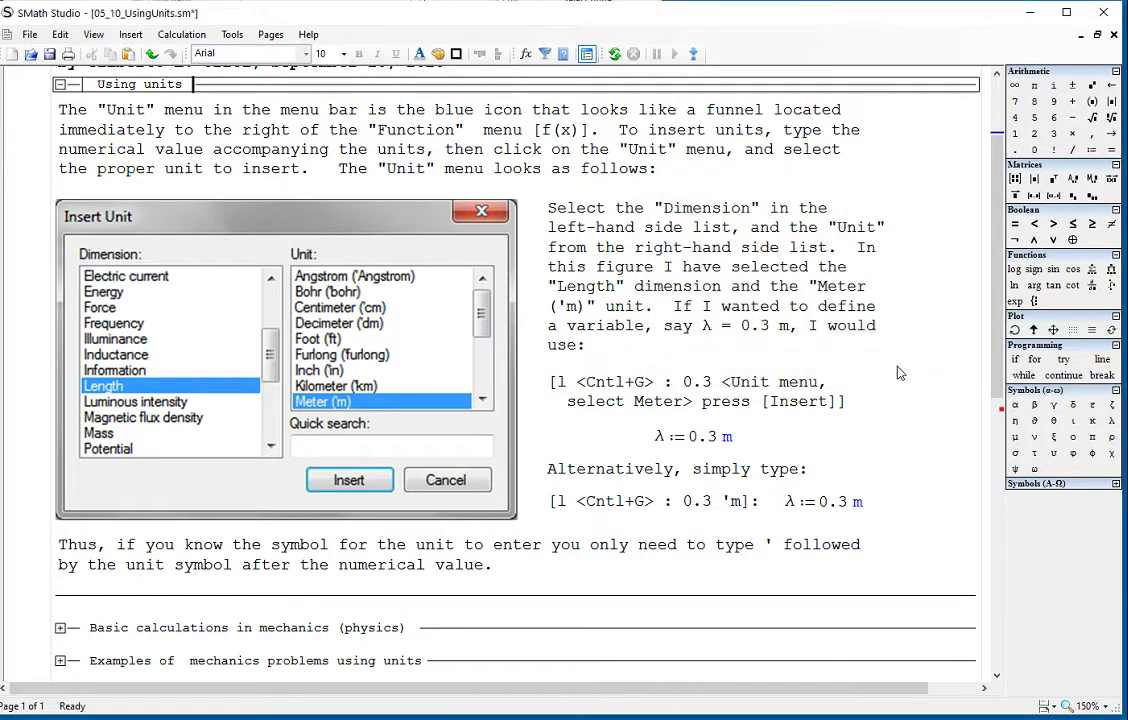
pyautogui.scroll(-1, 898, 373)
pyautogui.scroll(-1, 898, 373)
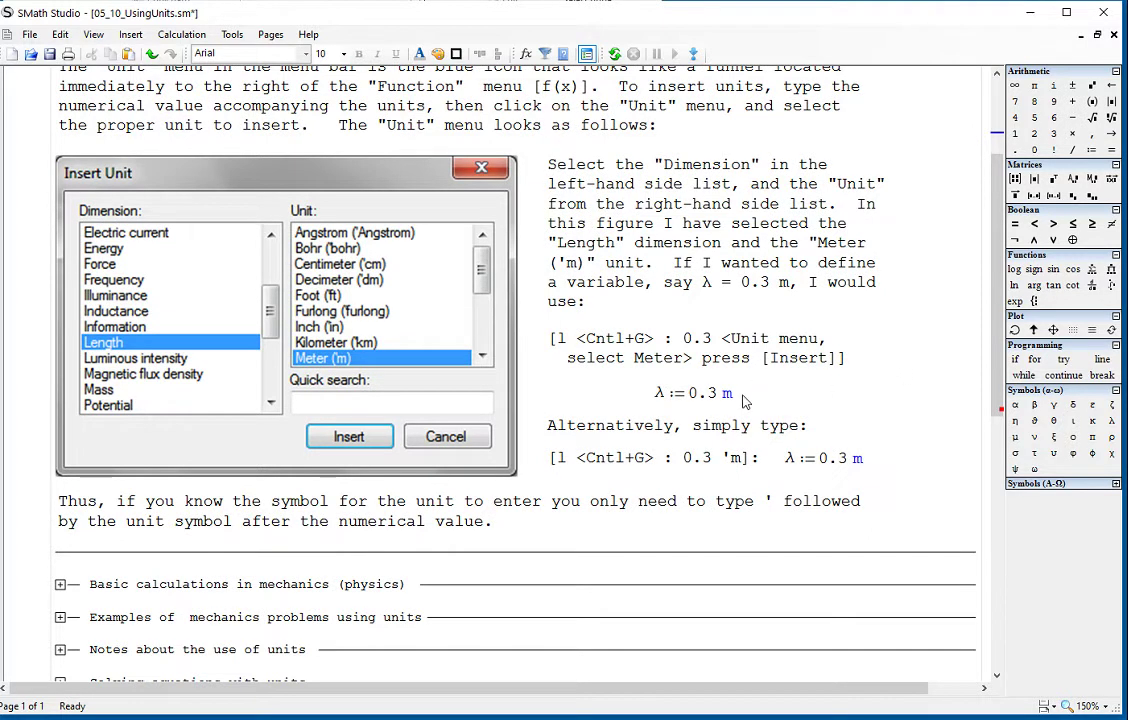
# Step: Select and inspect the existing λ := 0.3 m definition, leaving it unchanged
pyautogui.click(680, 395)
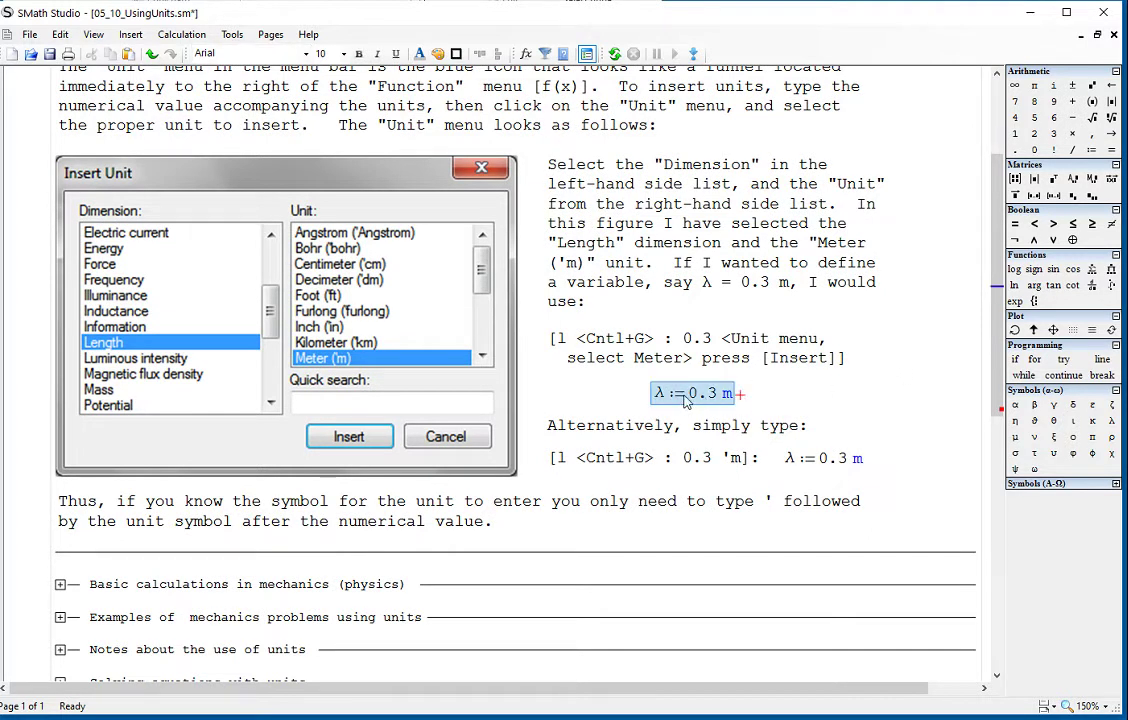
pyautogui.click(858, 396)
pyautogui.doubleClick(657, 394)
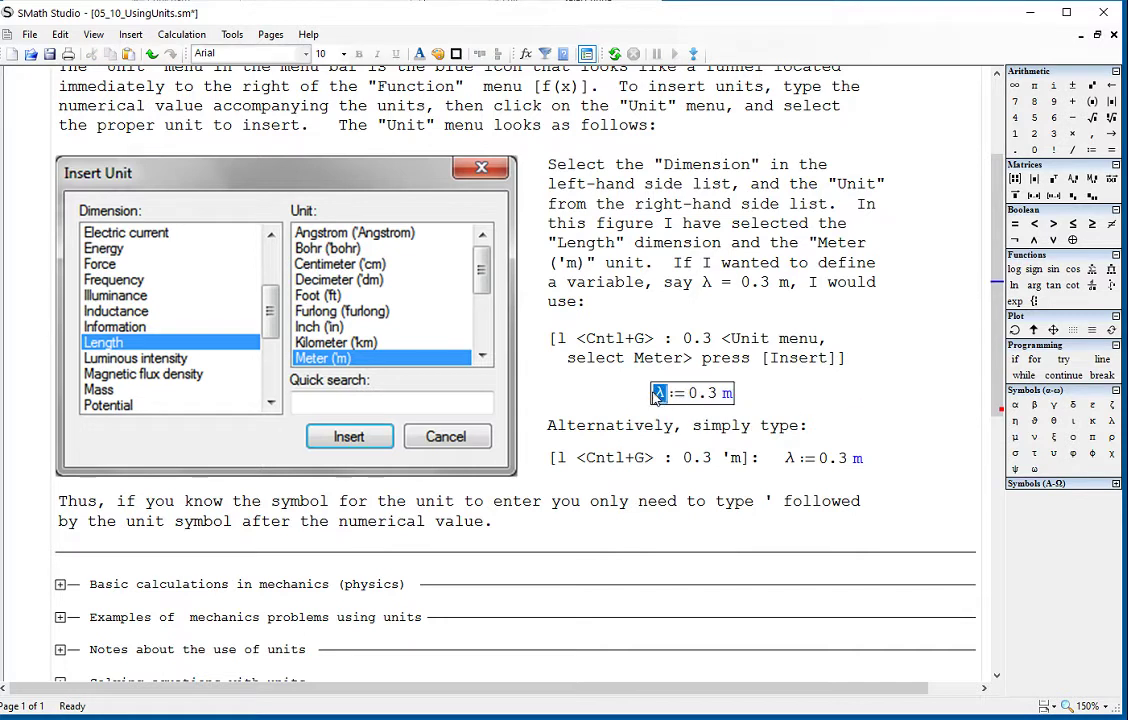
pyautogui.click(867, 407)
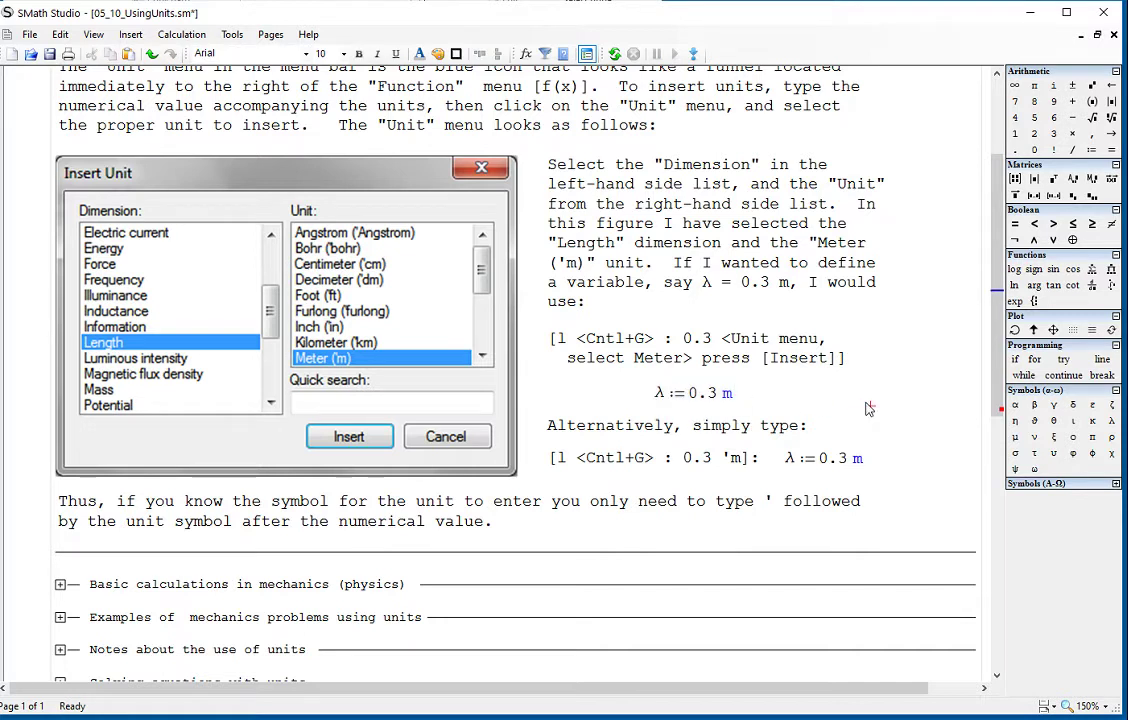
# Step: Add a new definition λ := 0.3 with no unit beside the existing example
pyautogui.moveTo(733, 397)
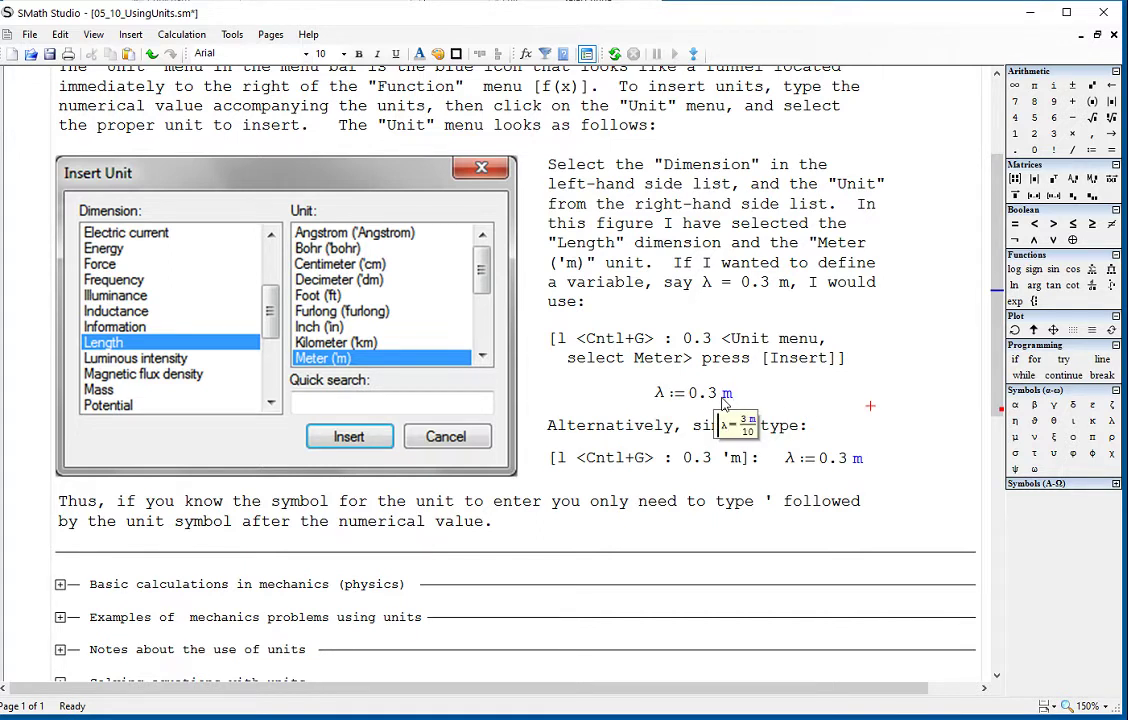
pyautogui.click(803, 386)
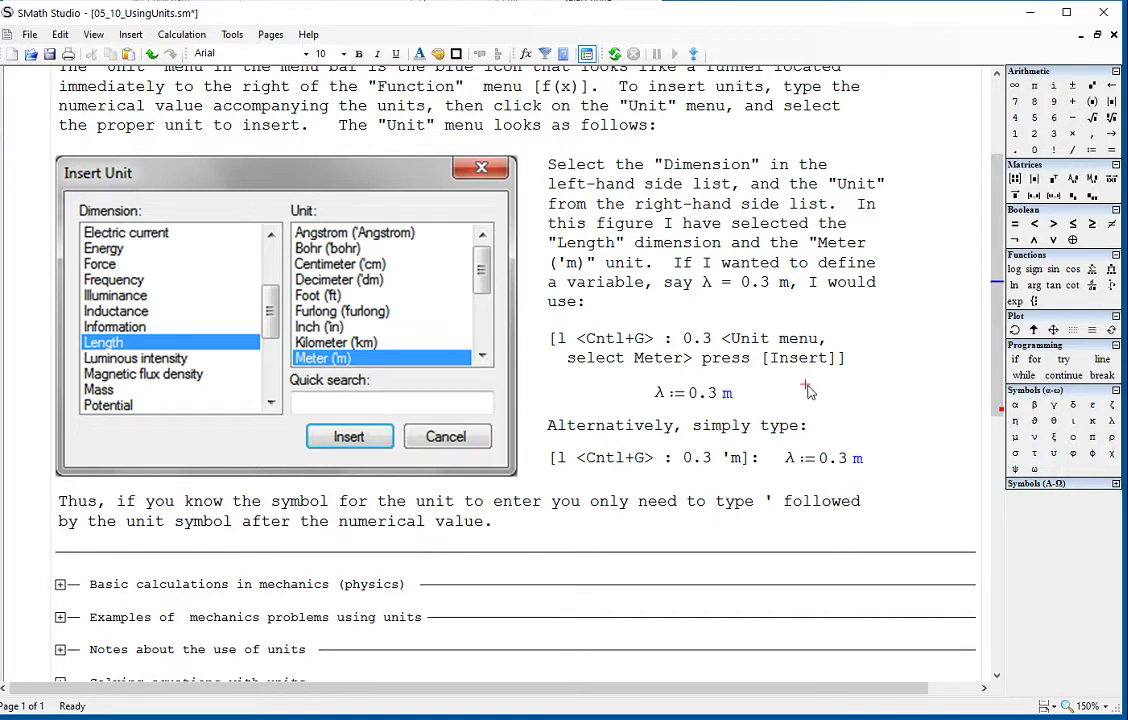
pyautogui.write('l')
pyautogui.hotkey('ctrl', 'g')
pyautogui.write(':=')
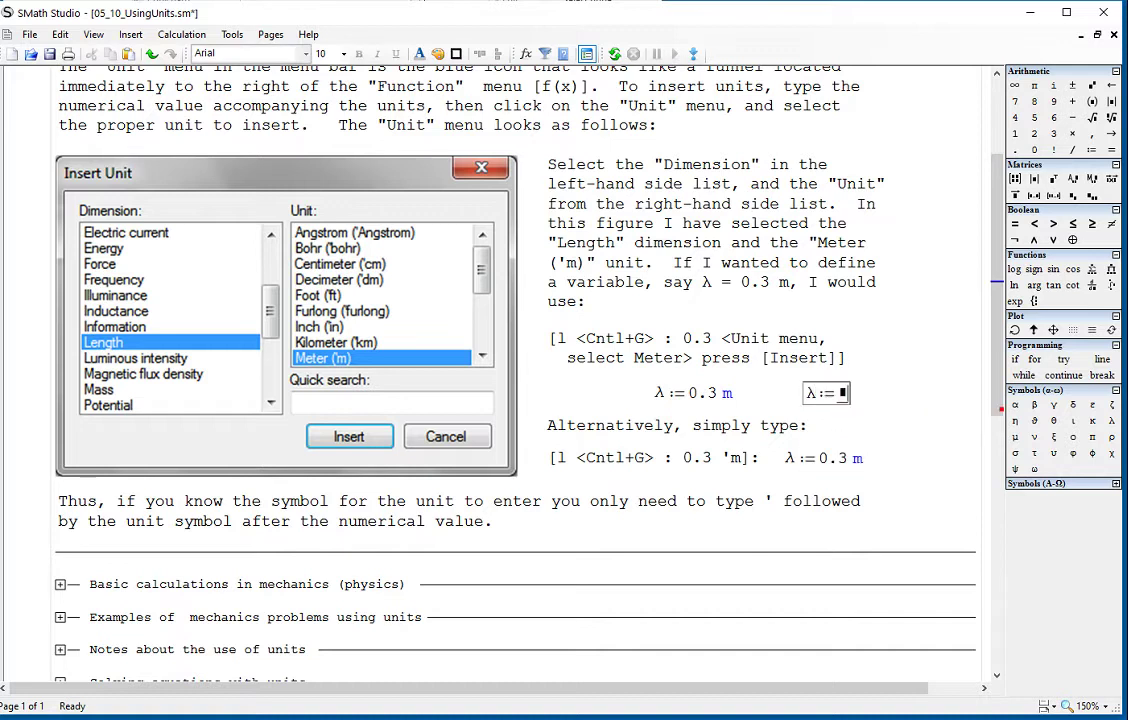
pyautogui.write('0.2')
pyautogui.press('BackSpace')
pyautogui.write('3')
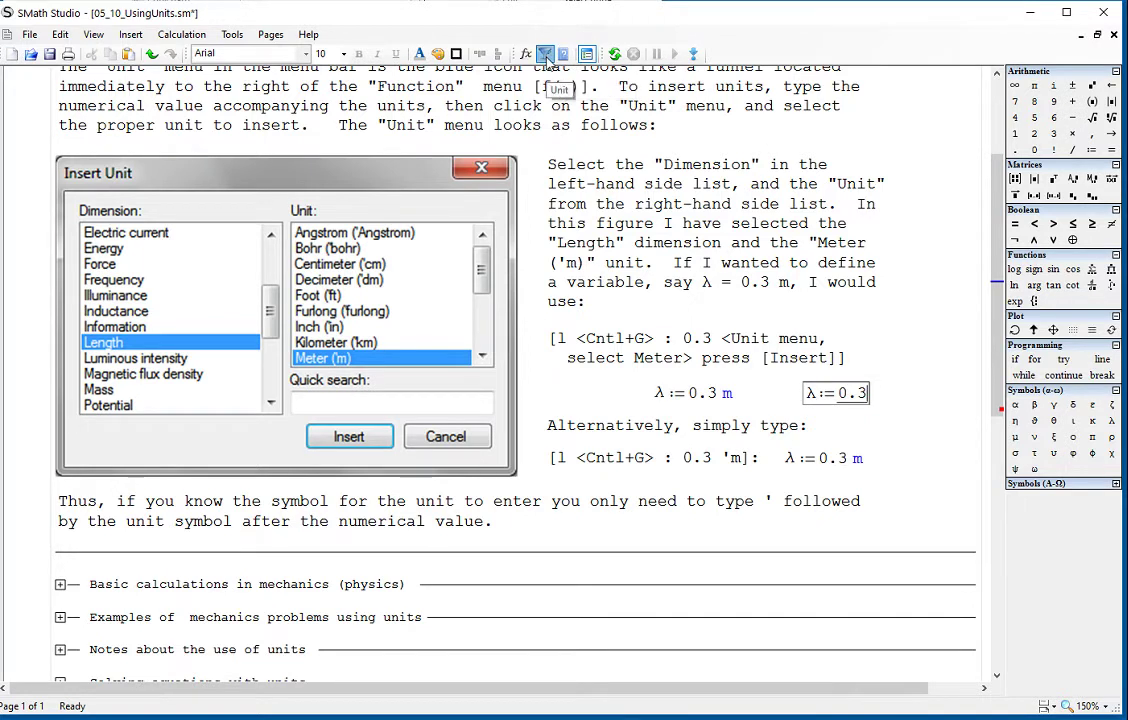
# Step: Attach the Meter unit from the Length category to the new λ value
pyautogui.click(545, 55)
pyautogui.moveTo(557, 276); pyautogui.dragTo(367, 240)
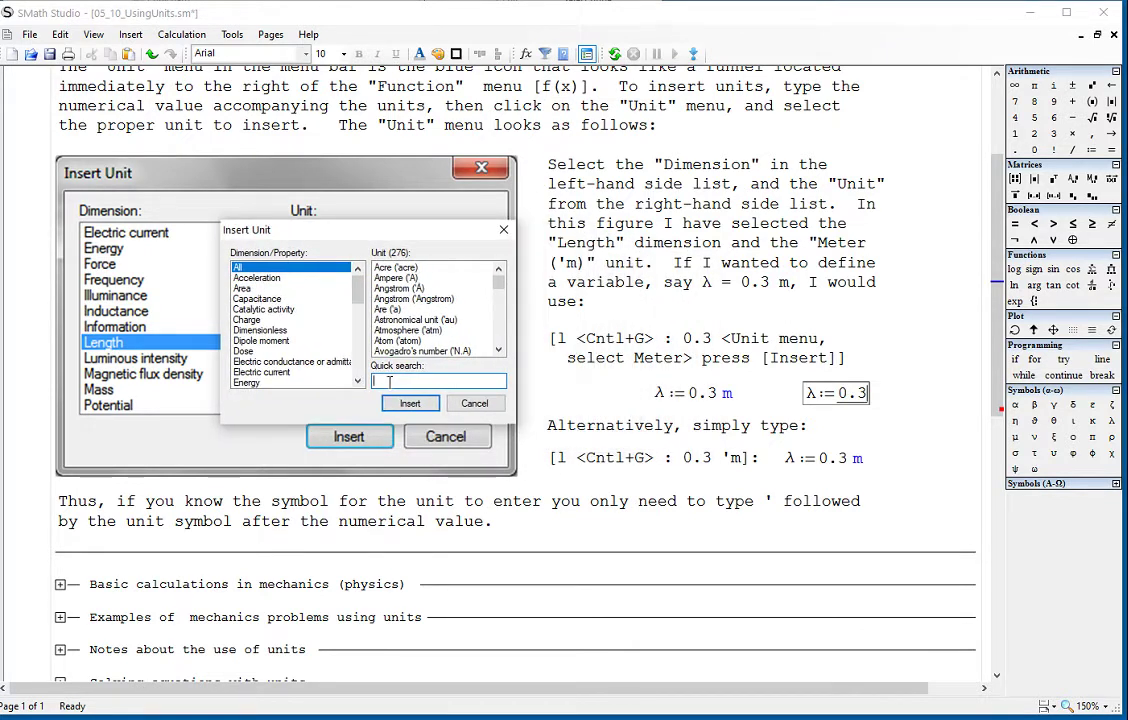
pyautogui.scroll(-4, 318, 328)
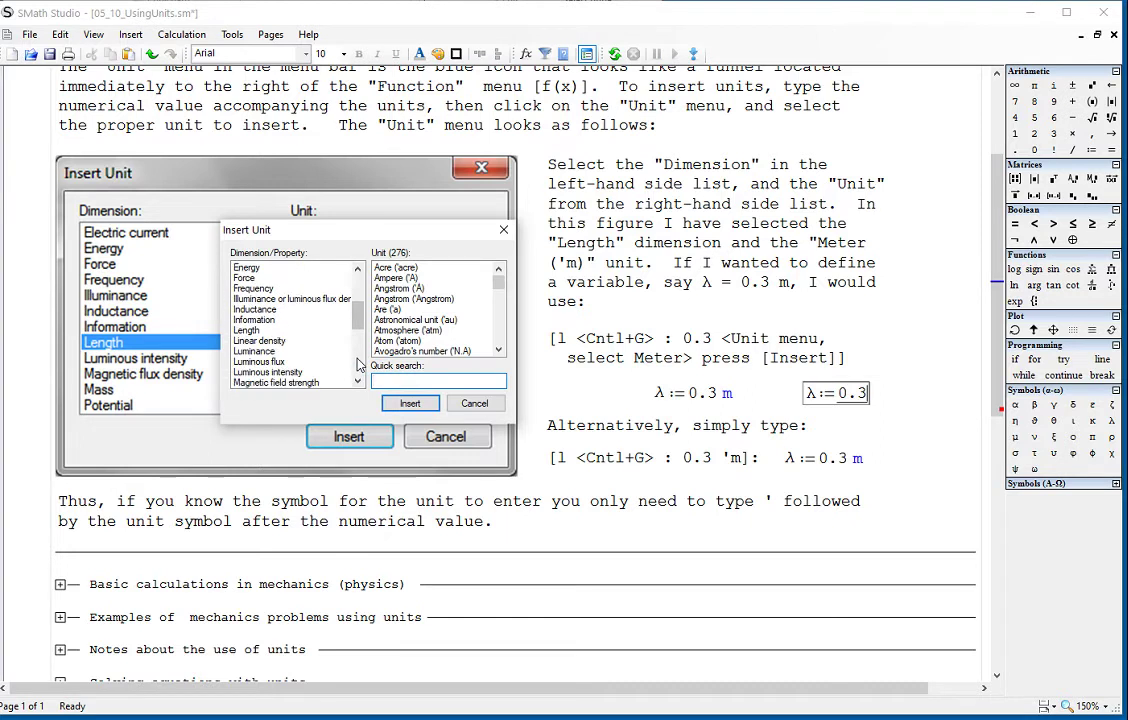
pyautogui.click(258, 330)
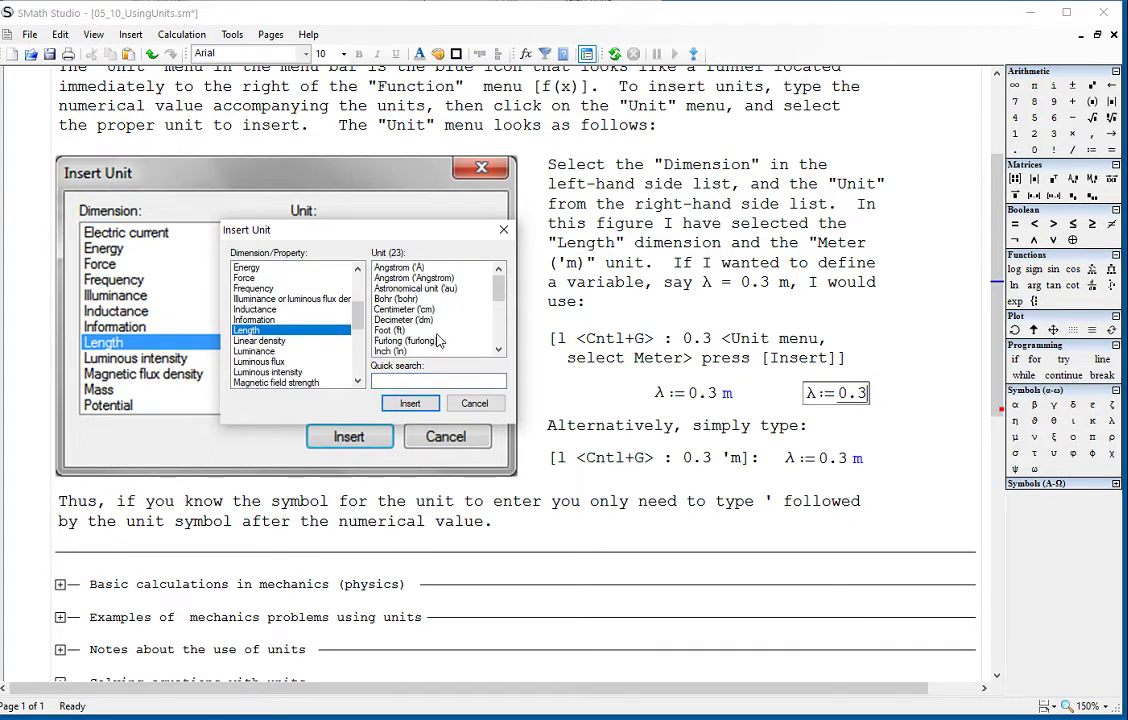
pyautogui.scroll(-3, 503, 340)
pyautogui.click(392, 298)
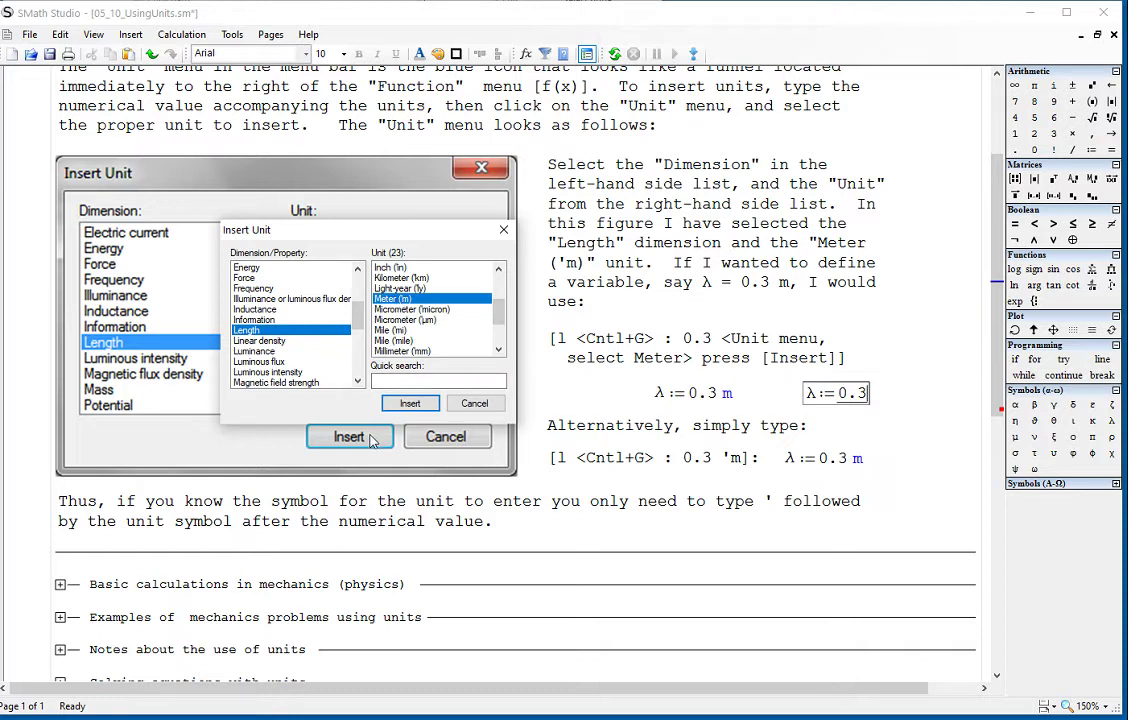
pyautogui.click(410, 403)
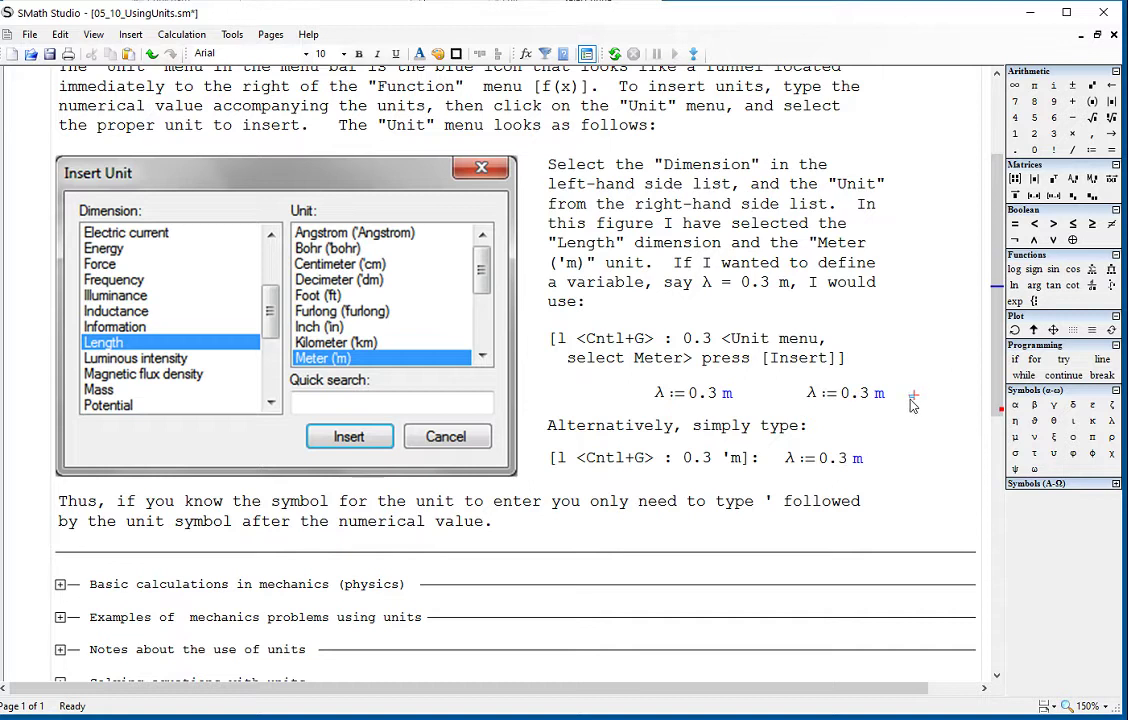
# Step: Delete both the new and the original λ := 0.3 m regions
pyautogui.moveTo(909, 395); pyautogui.dragTo(881, 393)
pyautogui.press('Delete')
pyautogui.moveTo(818, 399); pyautogui.dragTo(655, 393)
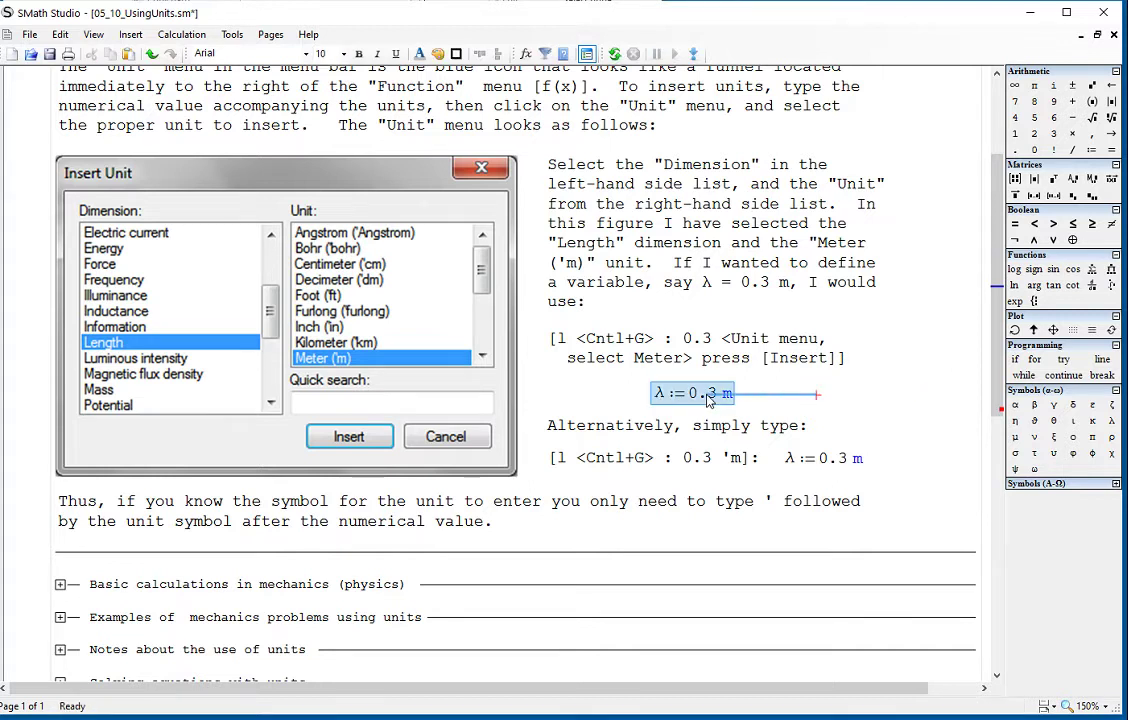
pyautogui.press('Delete')
# Step: Retype the λ := 0.3 m definition where the deleted example was
pyautogui.click(654, 396)
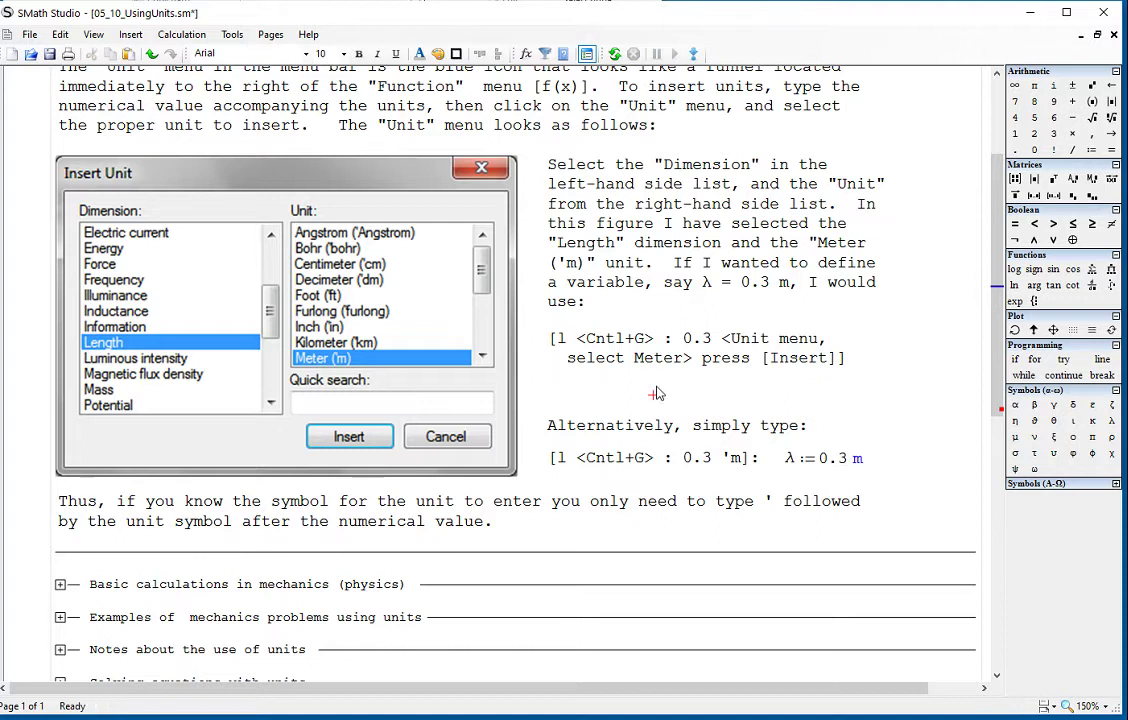
pyautogui.write('l')
pyautogui.hotkey('ctrl', 'g')
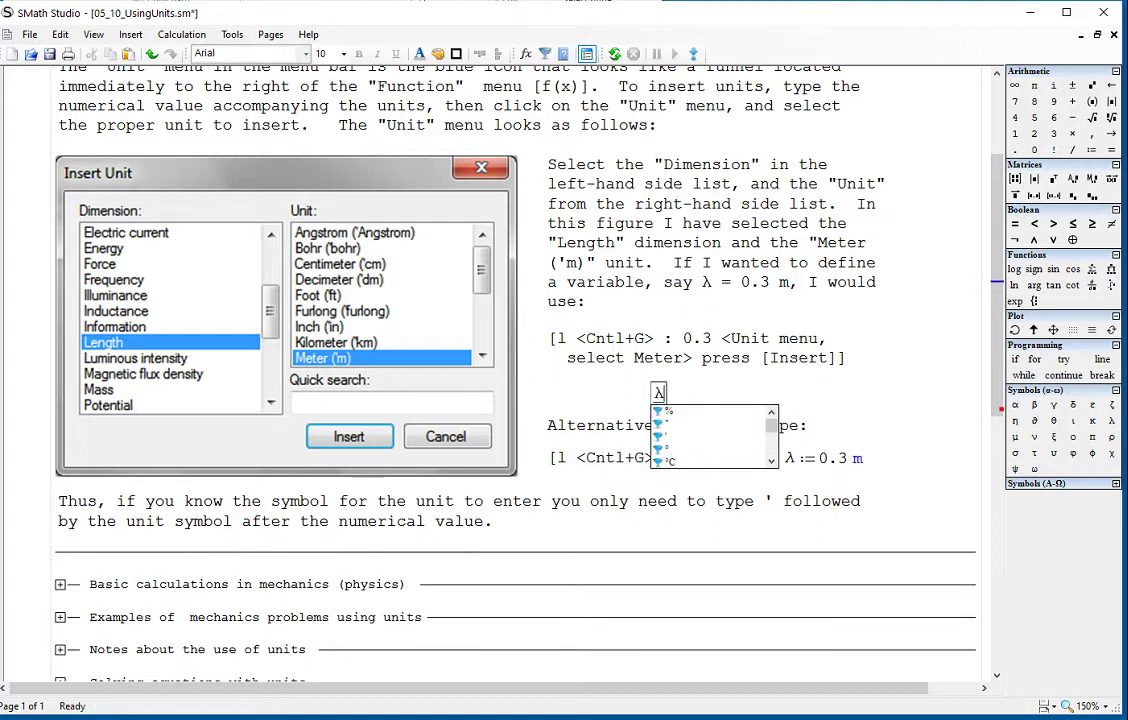
pyautogui.write(': 0.3 ')
pyautogui.write("'m")
pyautogui.press('Return')
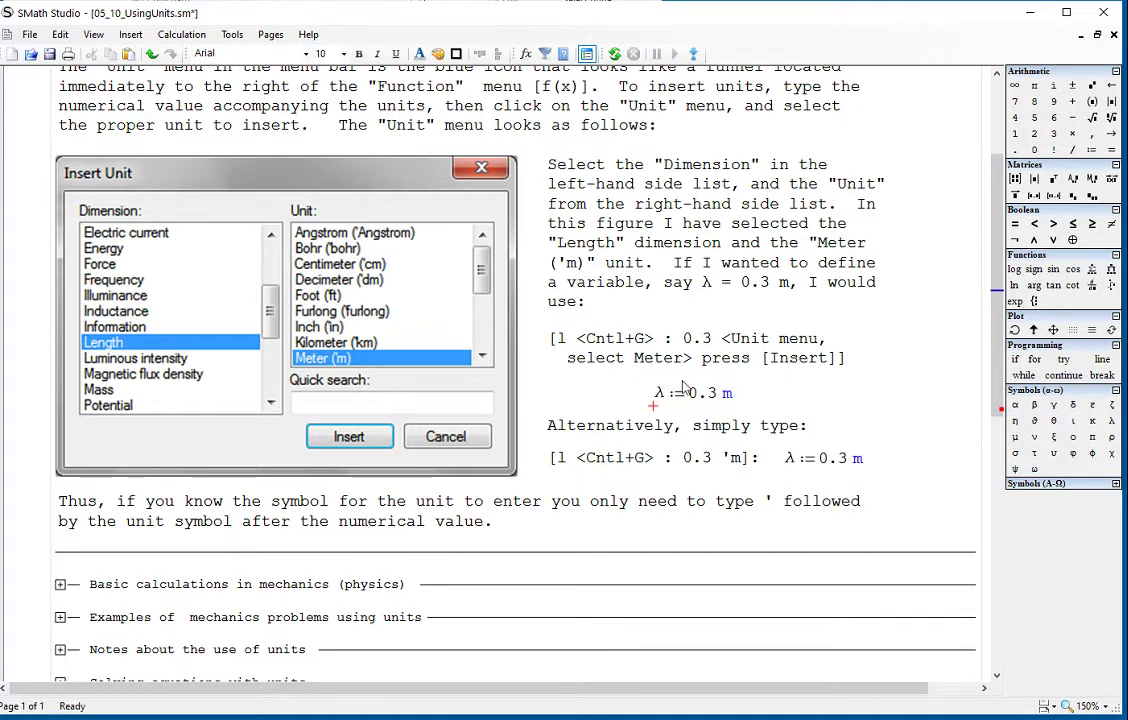
# Step: Look over the typed-shortcut example and Unit dialog, then collapse the Using units section
pyautogui.scroll(-1, 760, 400)
pyautogui.moveTo(742, 424); pyautogui.dragTo(549, 416)
pyautogui.click(838, 376)
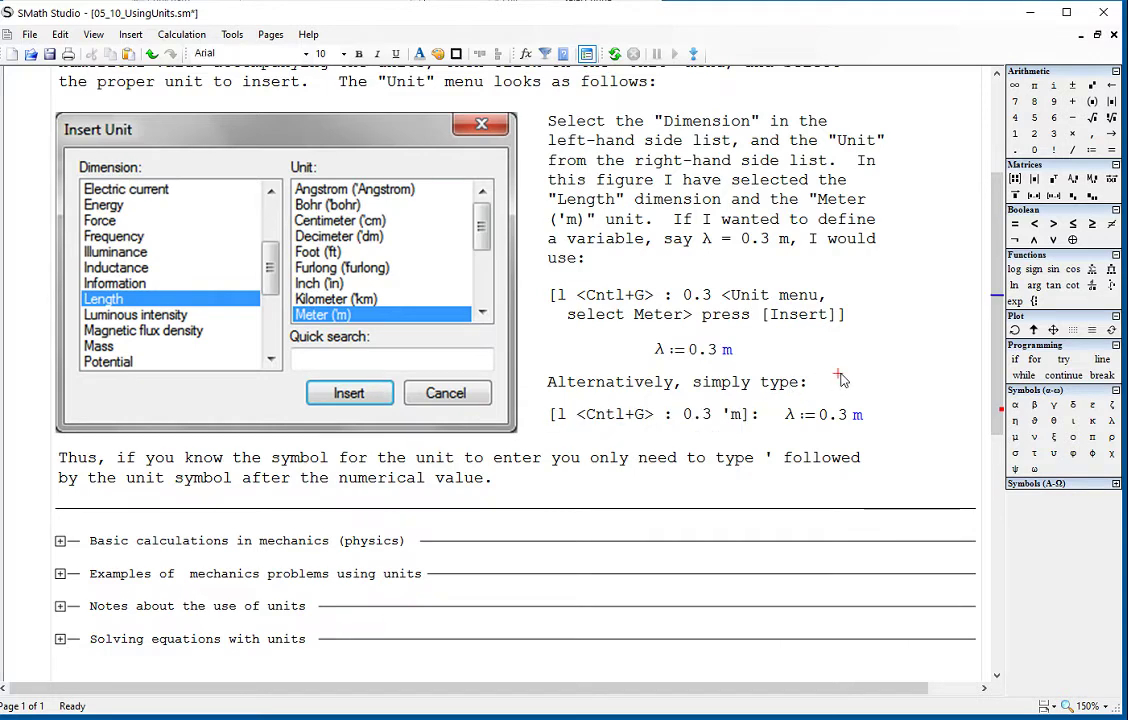
pyautogui.scroll(-2, 840, 378)
pyautogui.scroll(5, 843, 376)
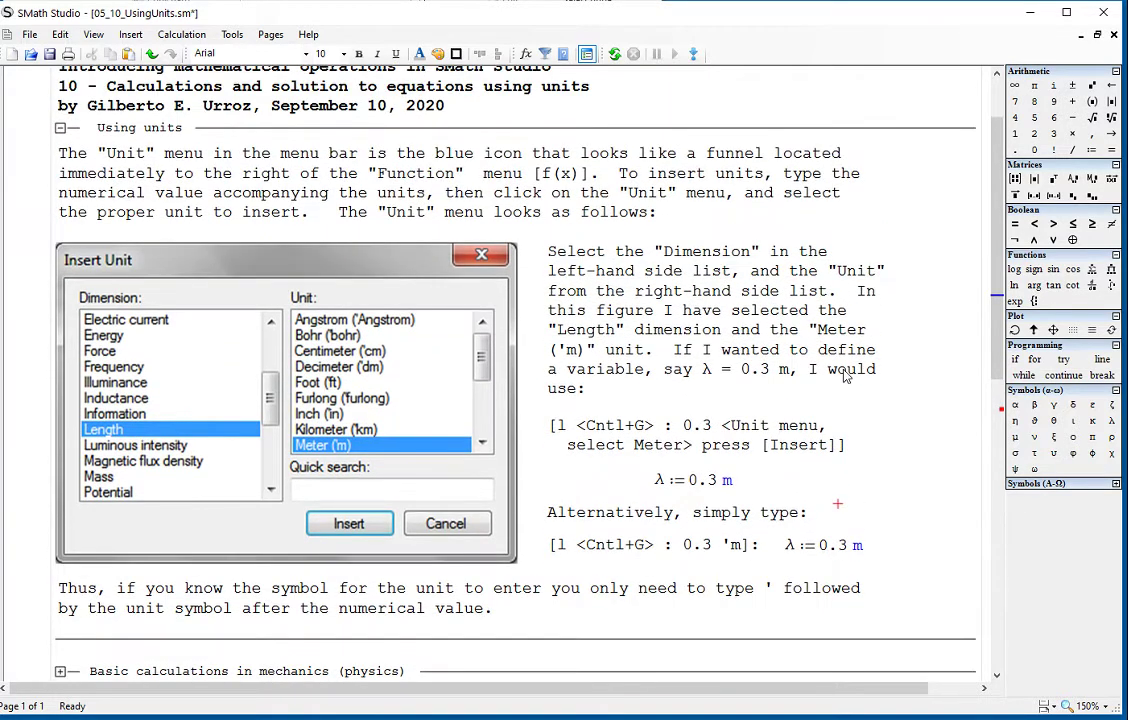
pyautogui.click(545, 55)
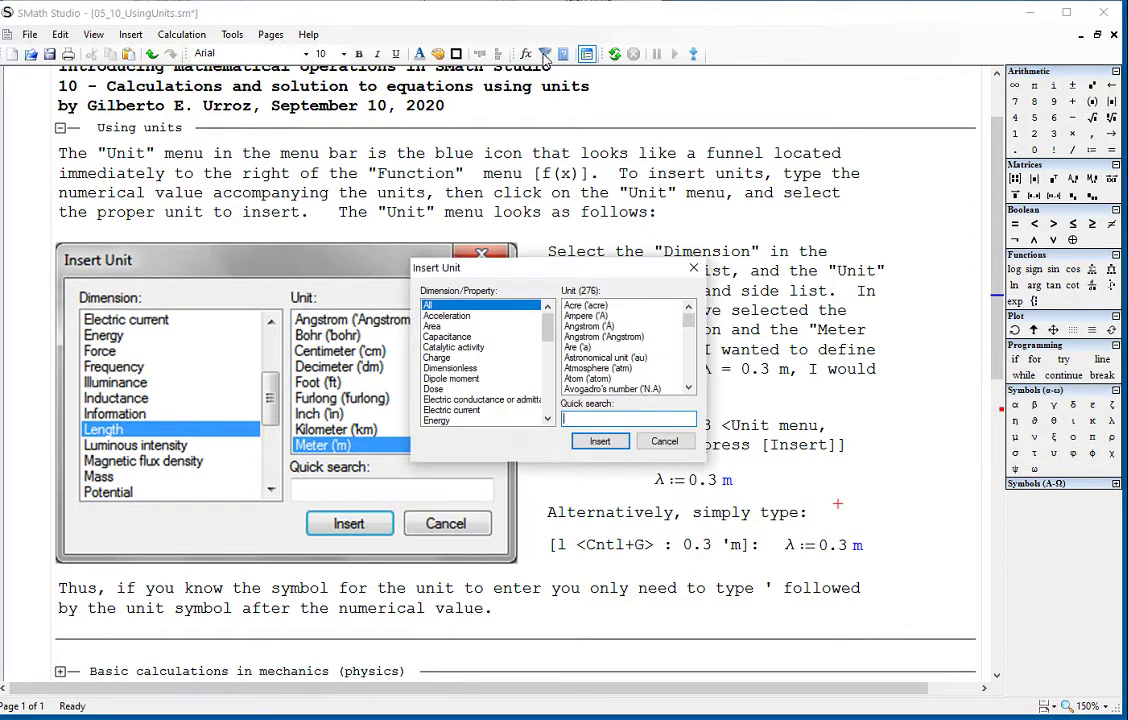
pyautogui.click(693, 270)
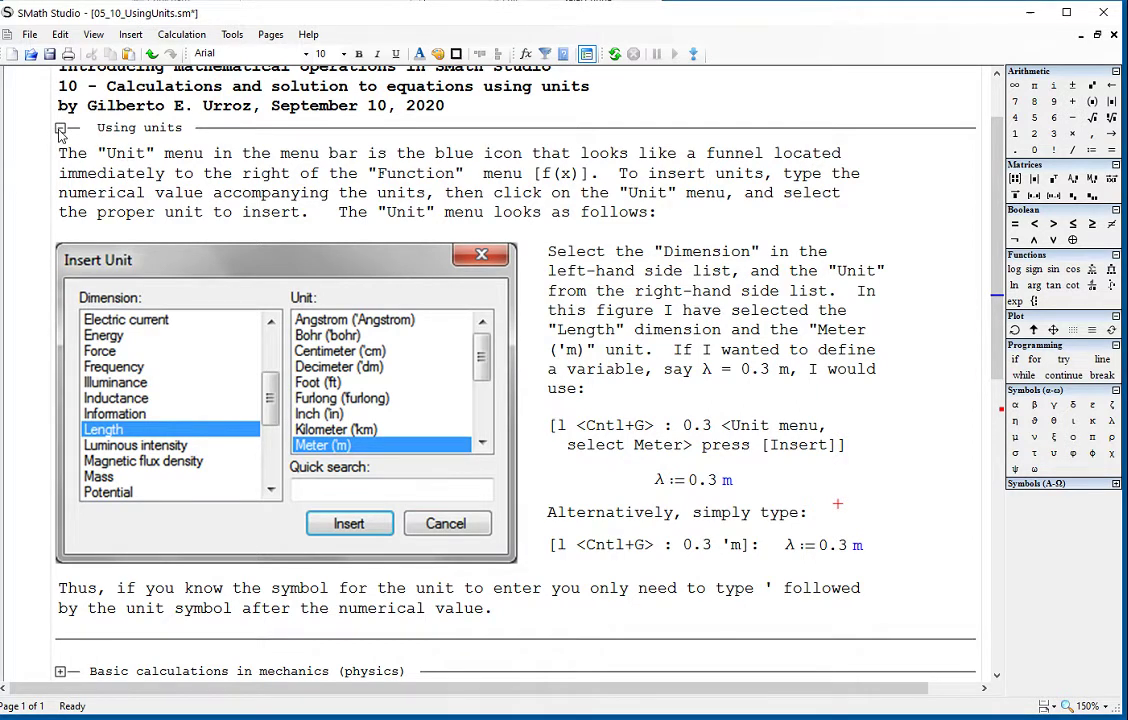
pyautogui.click(60, 129)
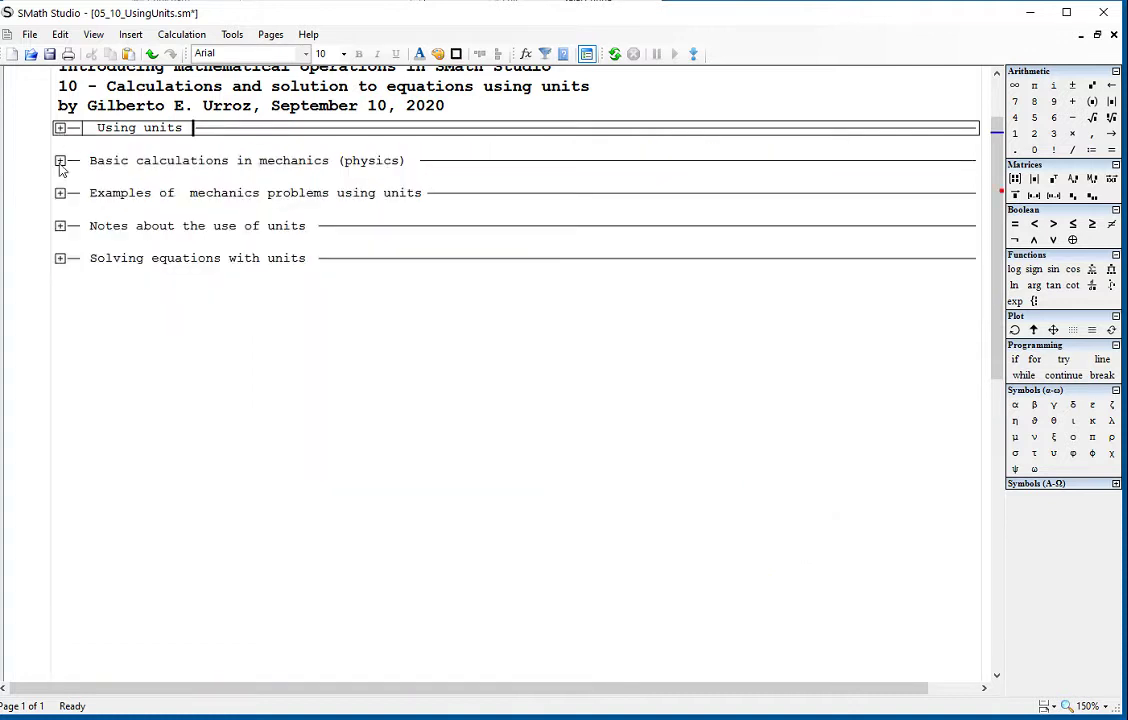
# Step: Expand Basic calculations in mechanics, scroll through the units table, and highlight the S.I.(MKS) heading
pyautogui.click(60, 161)
pyautogui.scroll(-1, 60, 170)
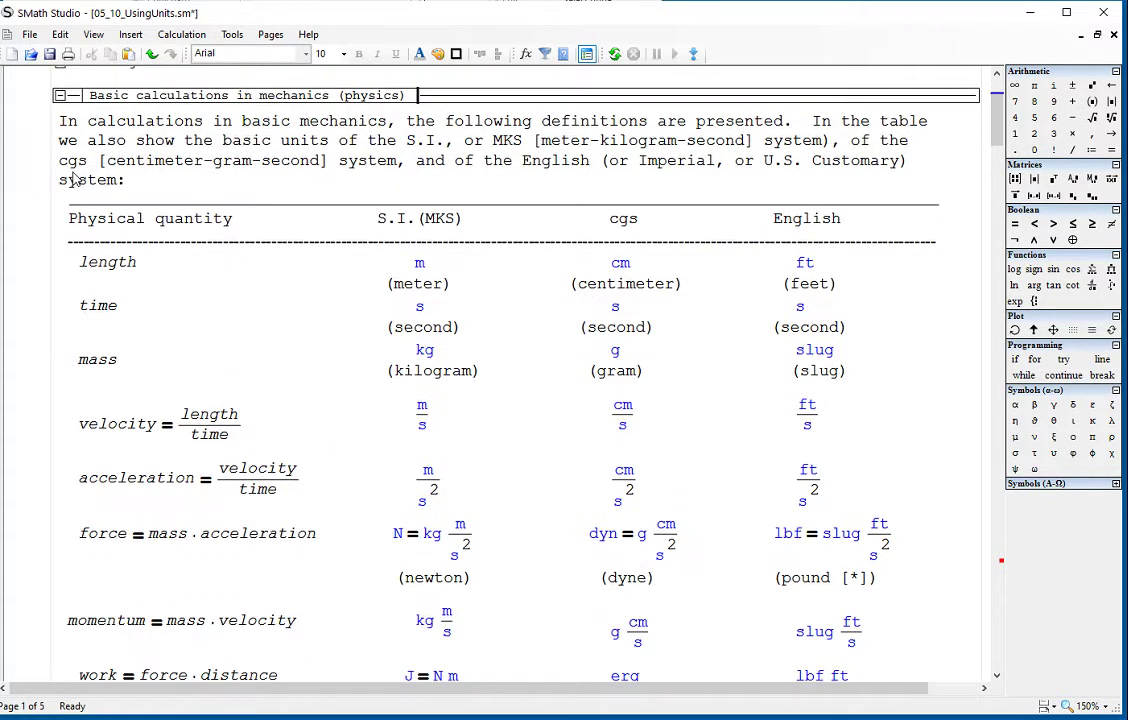
pyautogui.scroll(-1, 73, 180)
pyautogui.scroll(-1, 73, 180)
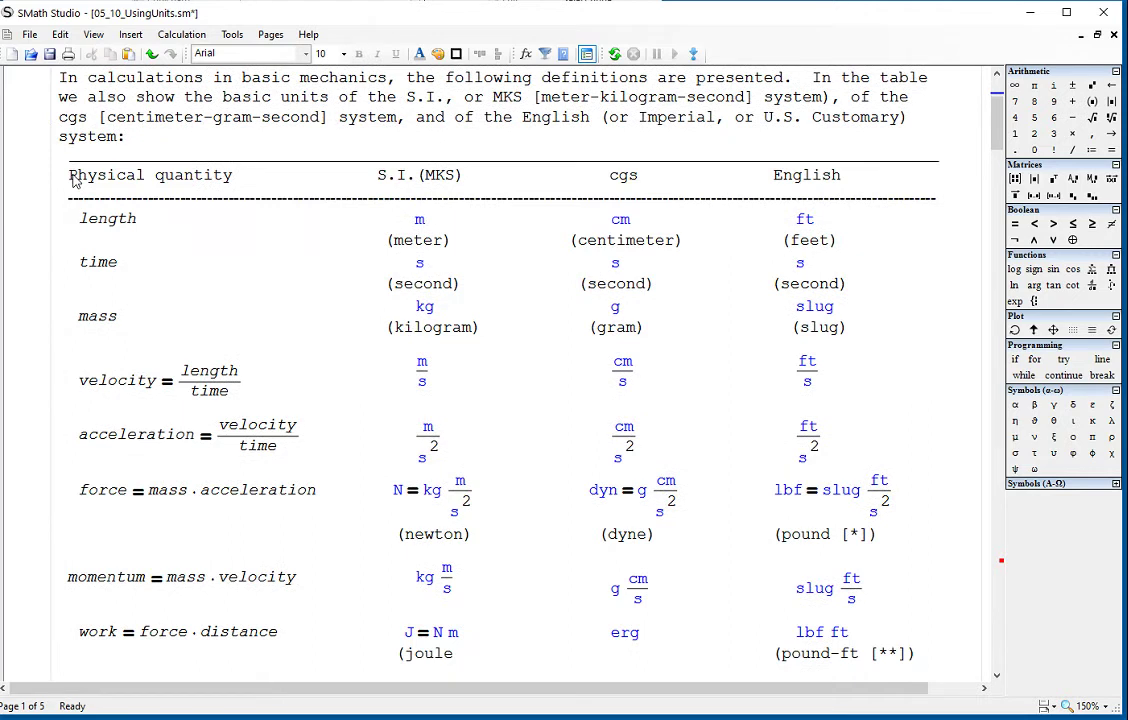
pyautogui.scroll(-1, 74, 181)
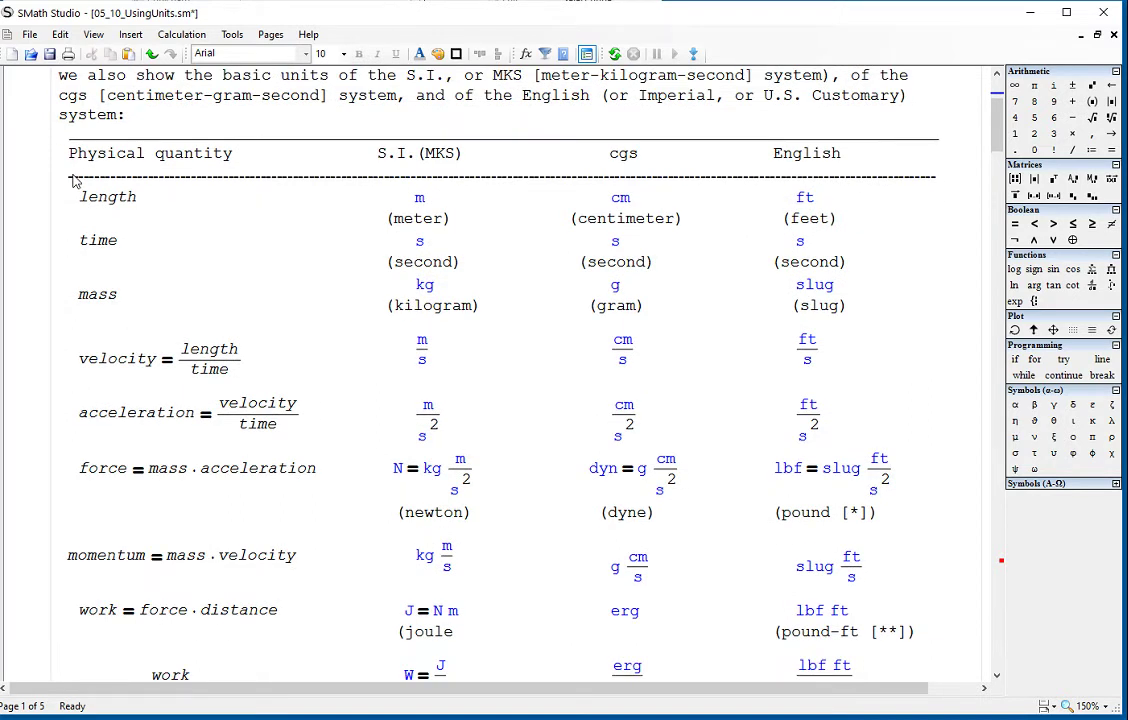
pyautogui.scroll(-1, 74, 181)
pyautogui.scroll(-1, 75, 180)
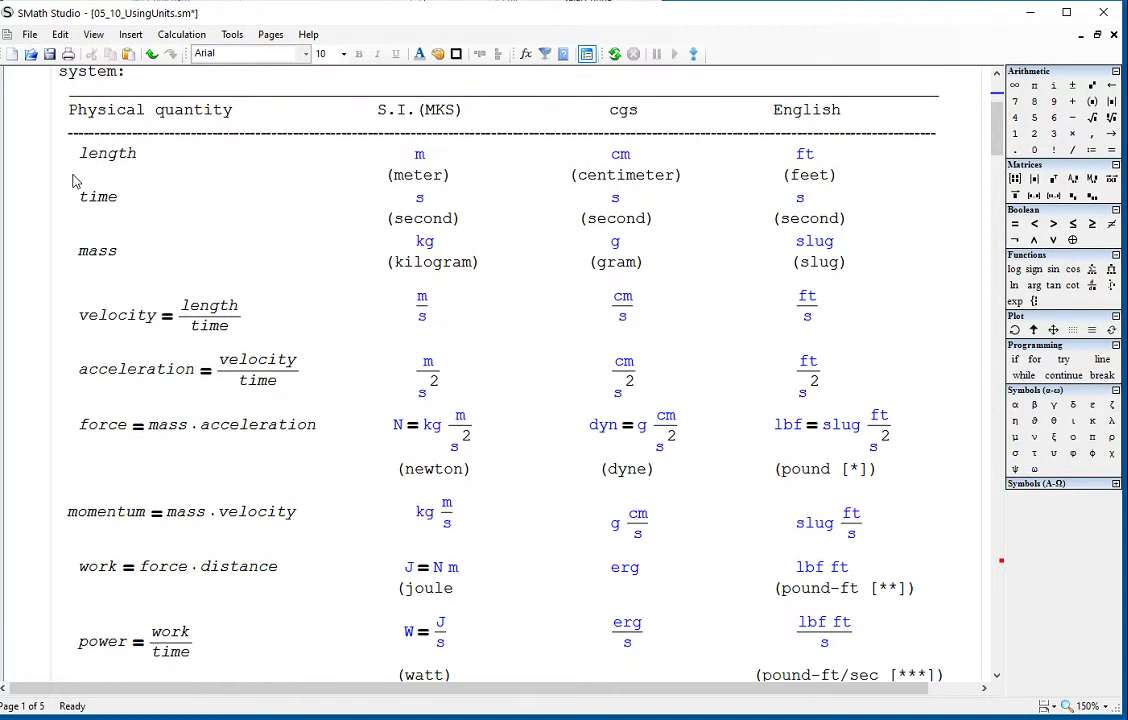
pyautogui.scroll(-1, 73, 181)
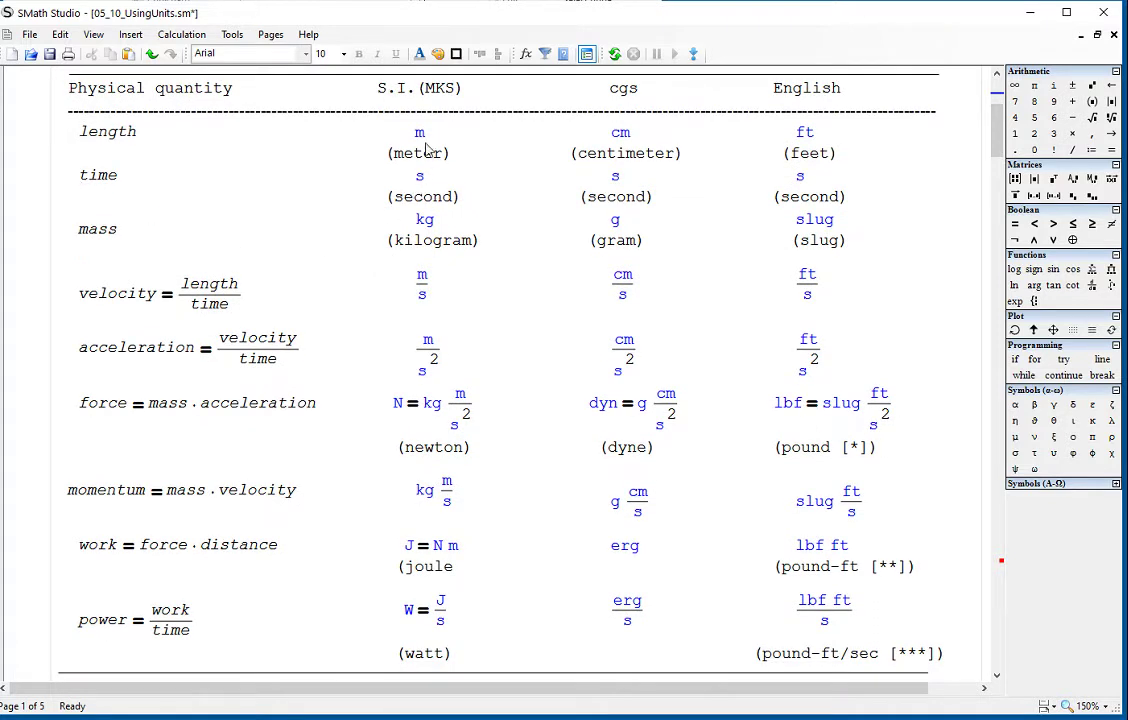
pyautogui.click(380, 97)
pyautogui.moveTo(380, 97); pyautogui.dragTo(476, 99)
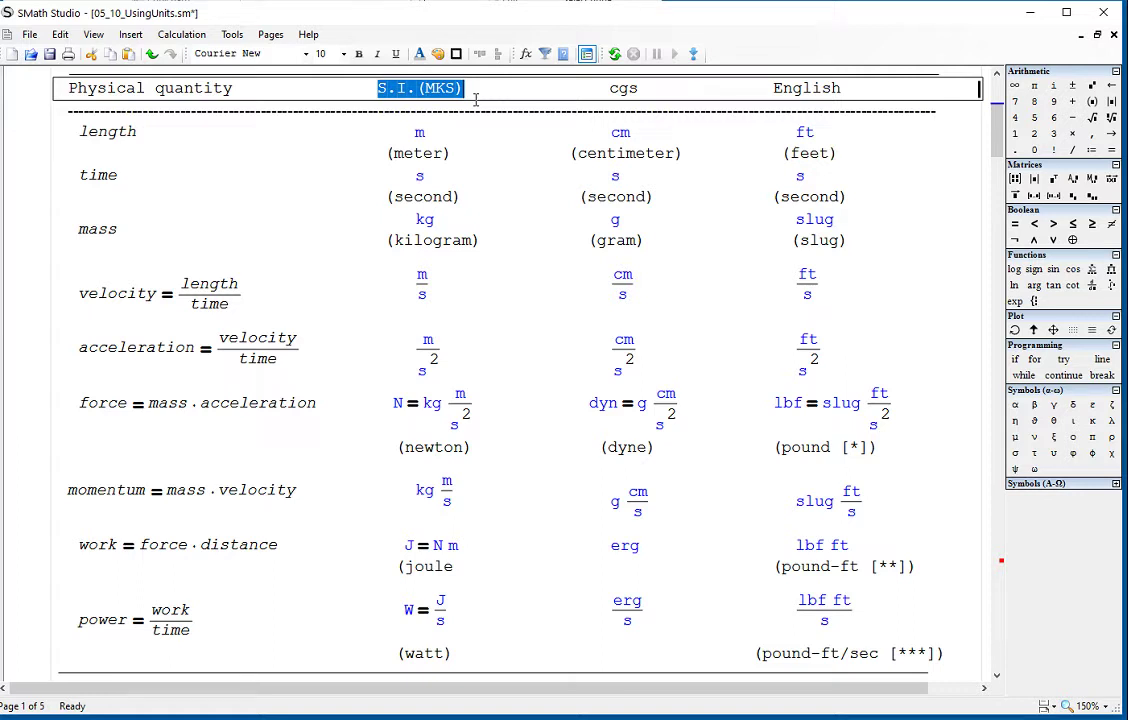
pyautogui.rightClick(474, 98)
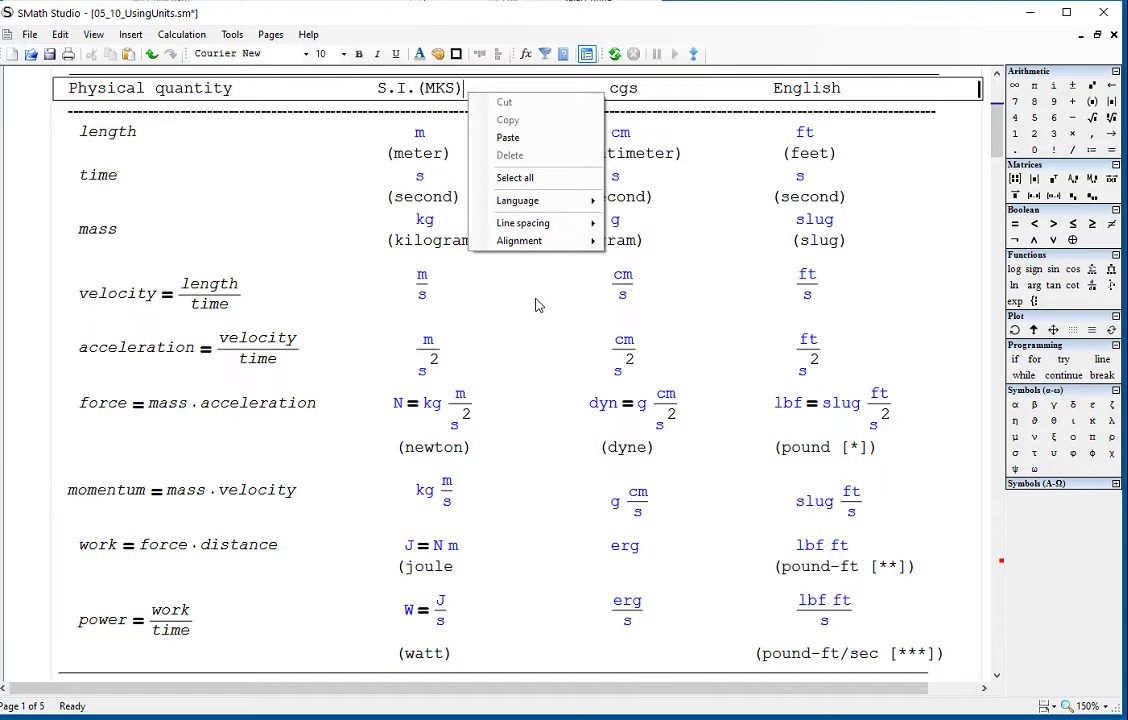
pyautogui.click(533, 296)
pyautogui.click(440, 90)
pyautogui.doubleClick(440, 90)
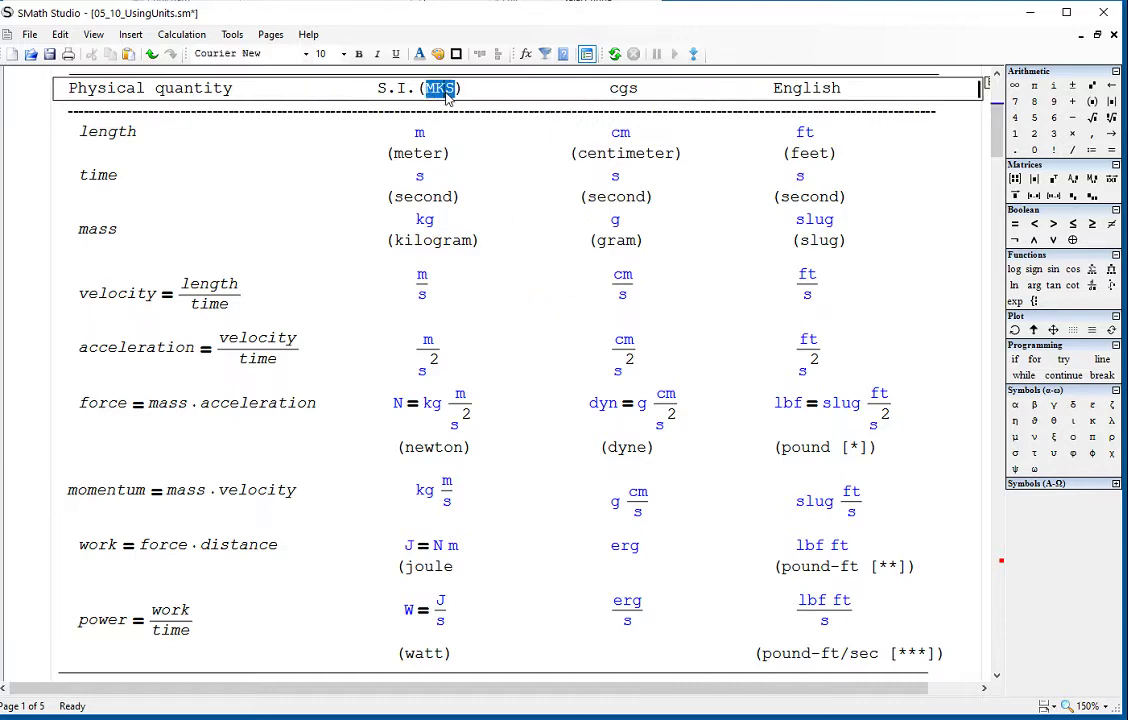
pyautogui.click(445, 96)
pyautogui.click(510, 197)
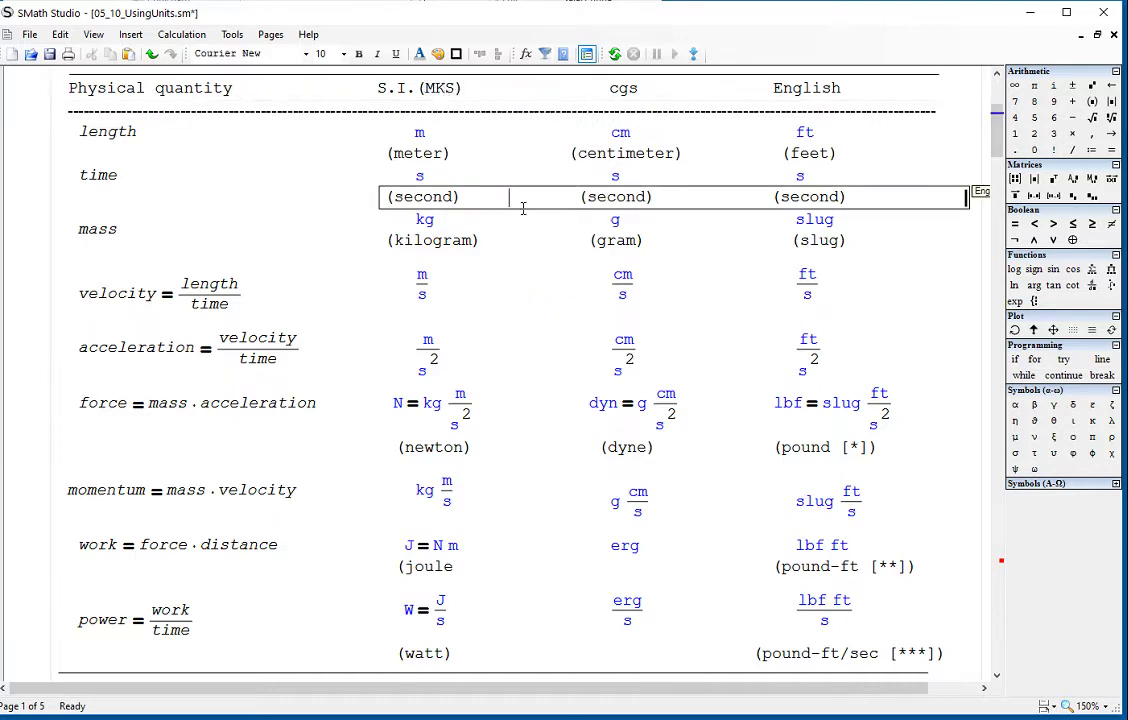
pyautogui.click(647, 90)
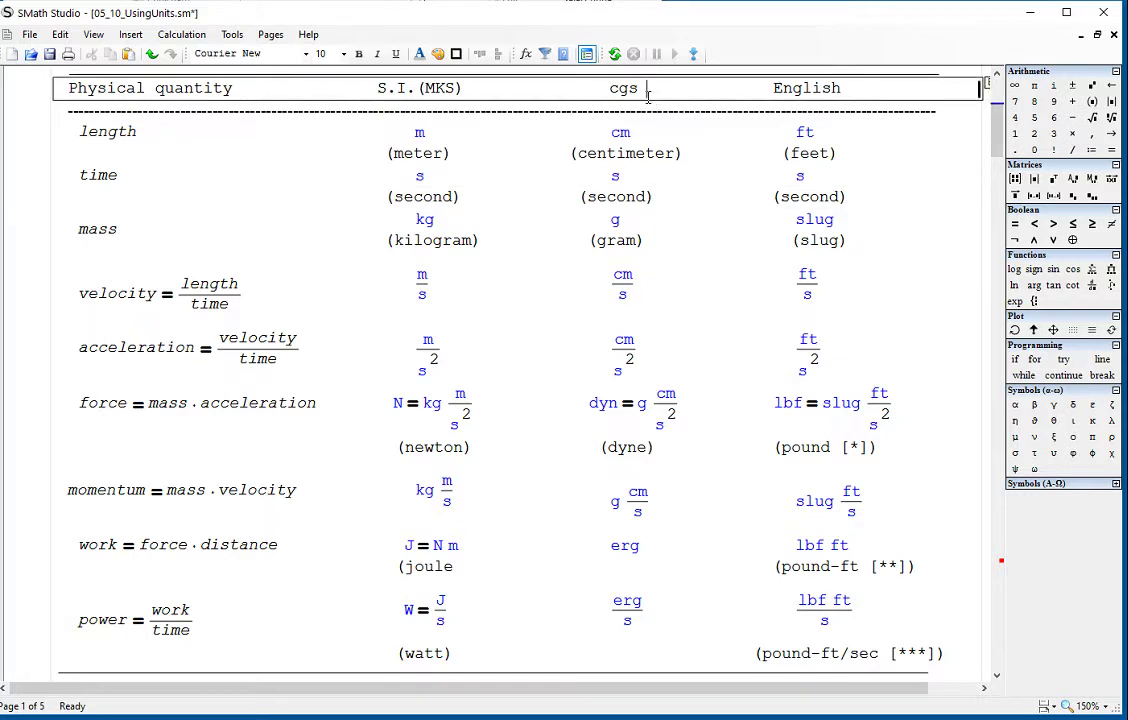
pyautogui.doubleClick(631, 93)
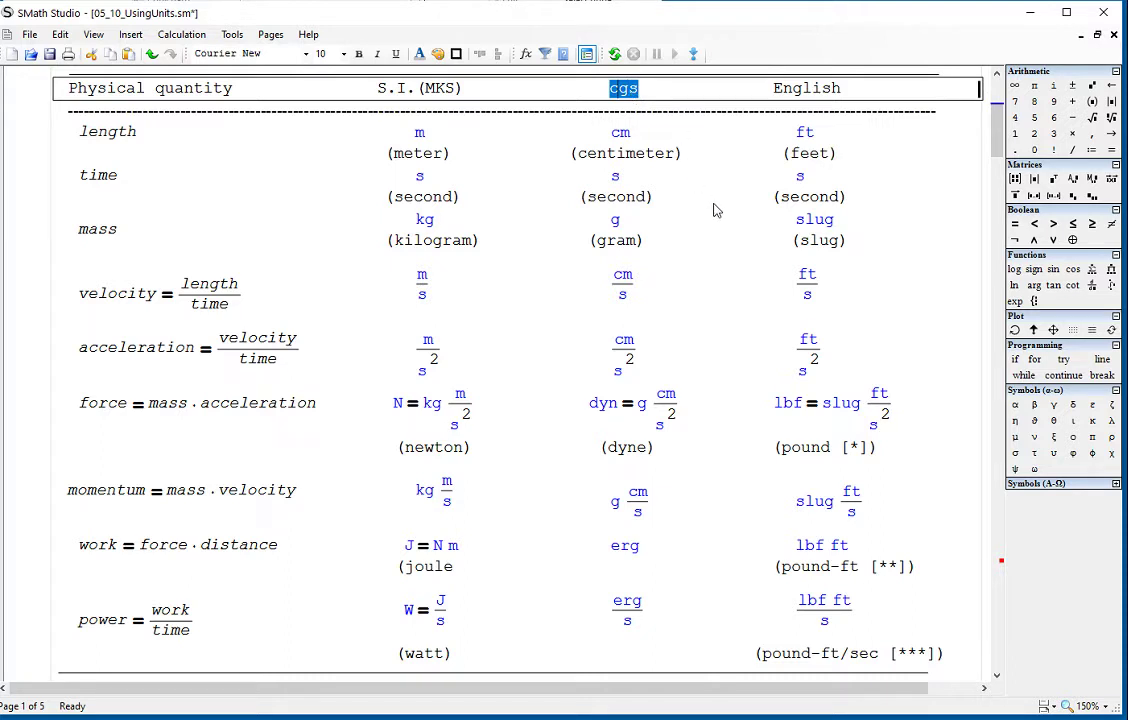
pyautogui.click(618, 136)
pyautogui.doubleClick(617, 137)
pyautogui.doubleClick(620, 220)
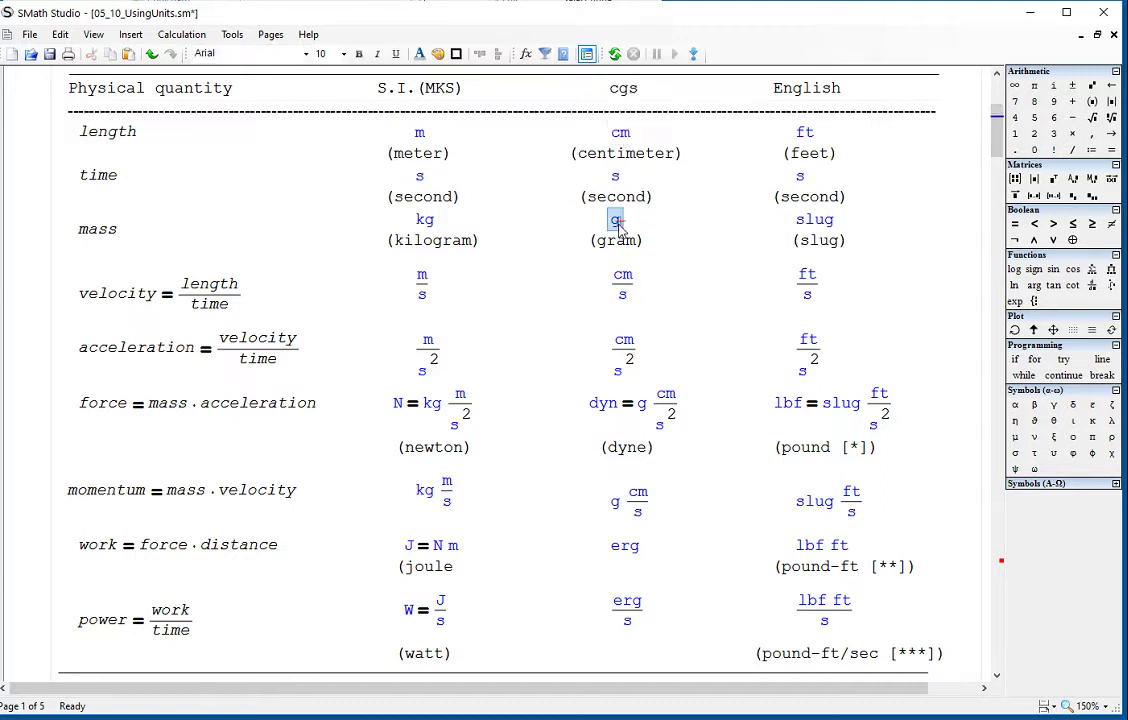
pyautogui.click(617, 177)
pyautogui.click(717, 212)
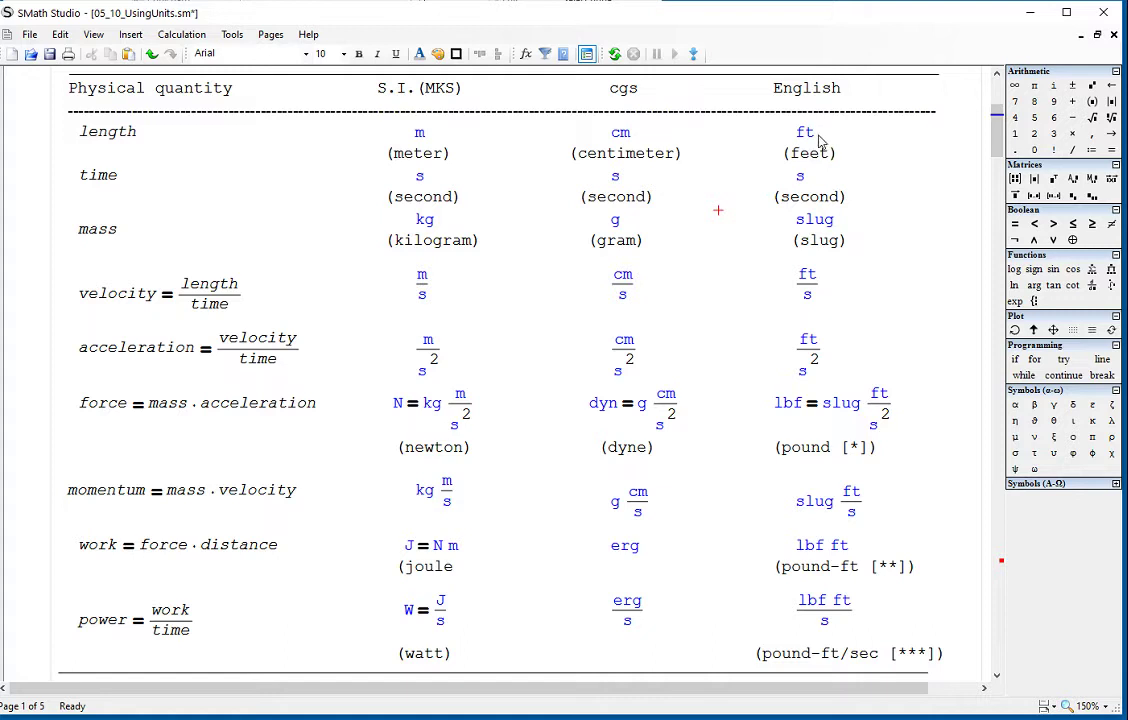
pyautogui.click(876, 160)
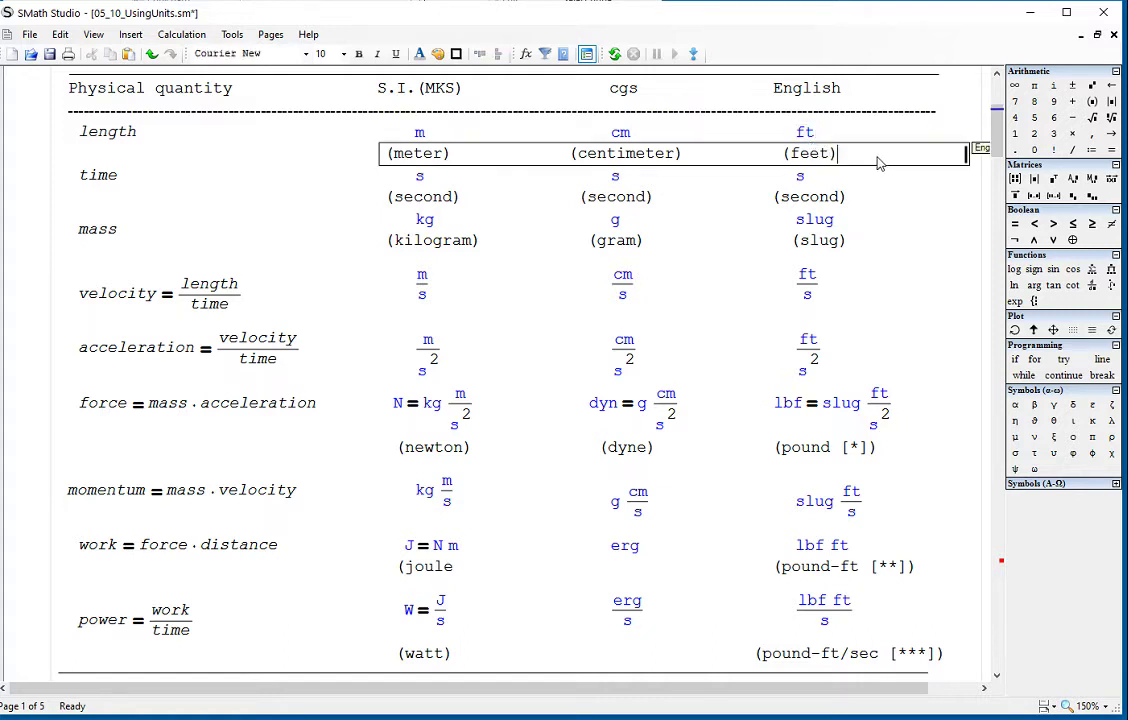
pyautogui.click(812, 189)
pyautogui.click(880, 221)
pyautogui.click(832, 226)
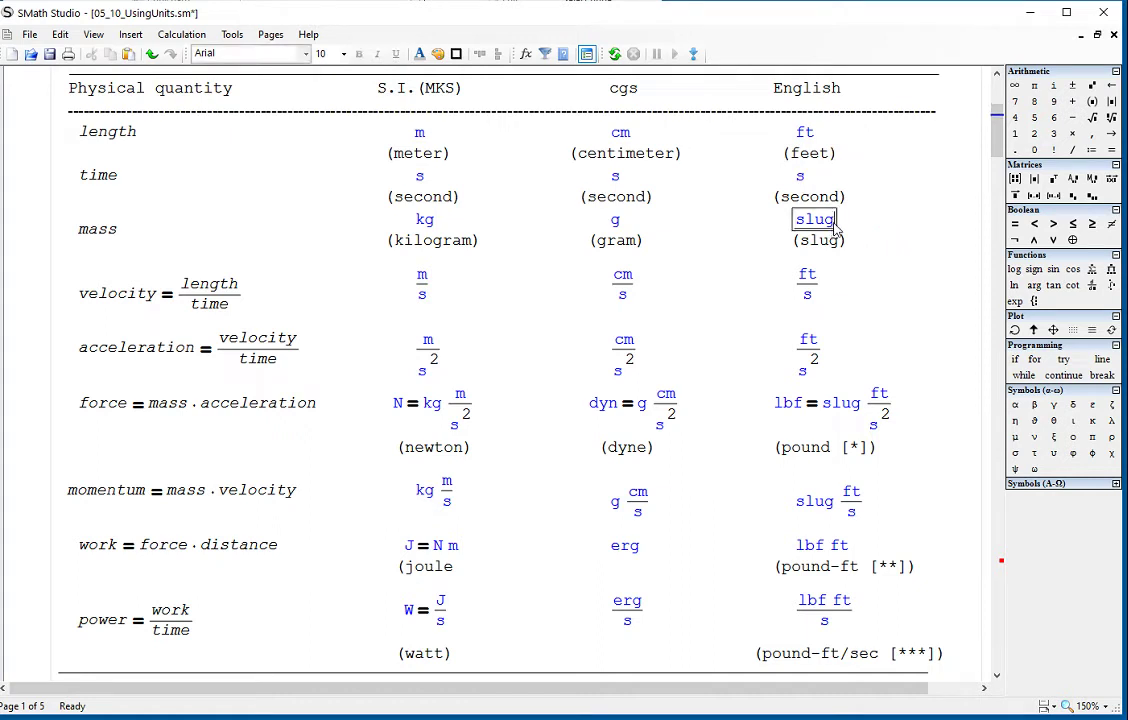
pyautogui.doubleClick(832, 224)
pyautogui.click(880, 214)
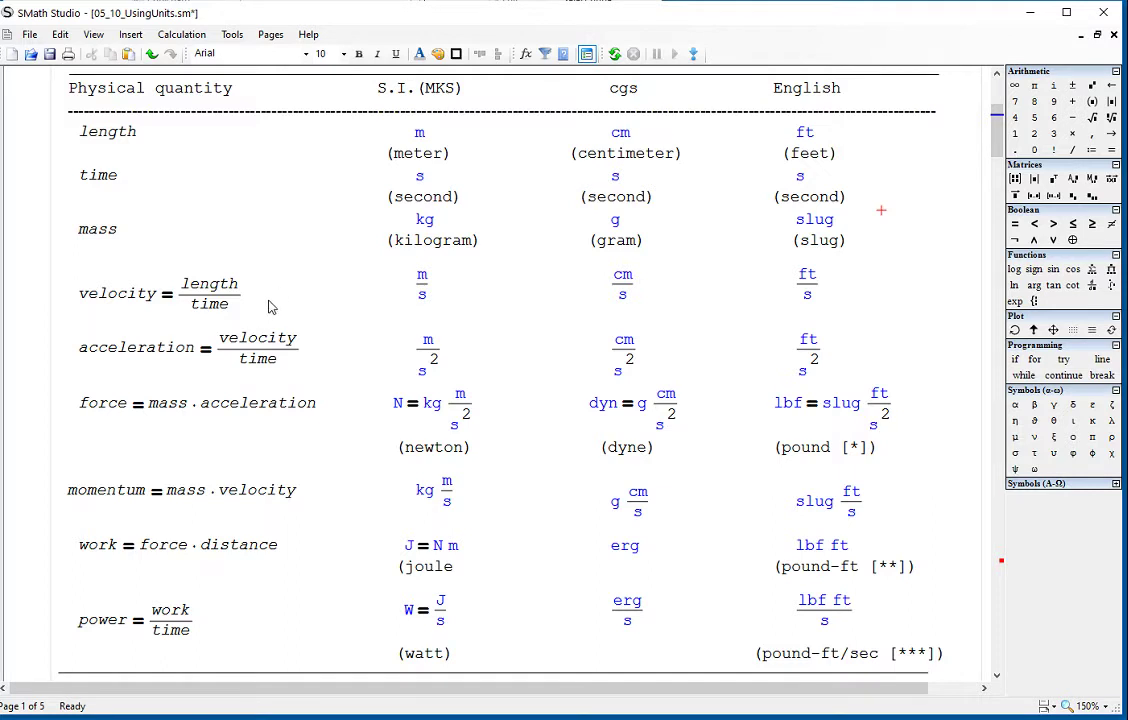
# Step: Inspect the velocity and acceleration definitions and their SI, cgs and English units
pyautogui.scroll(-2, 278, 296)
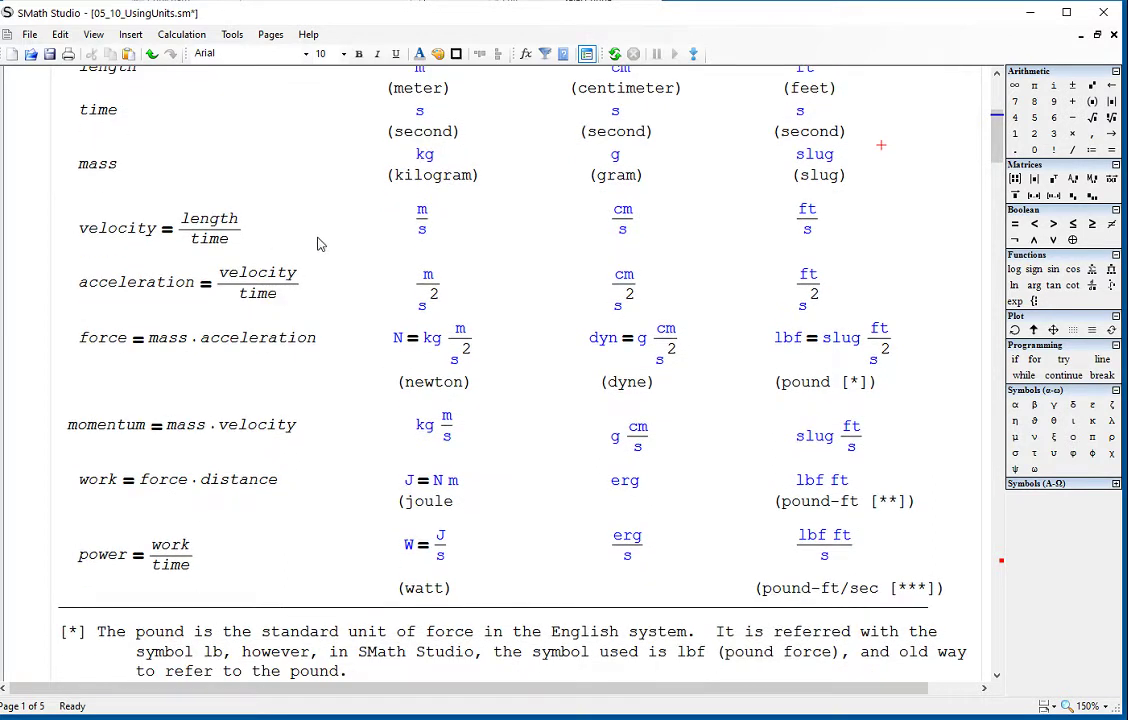
pyautogui.click(230, 230)
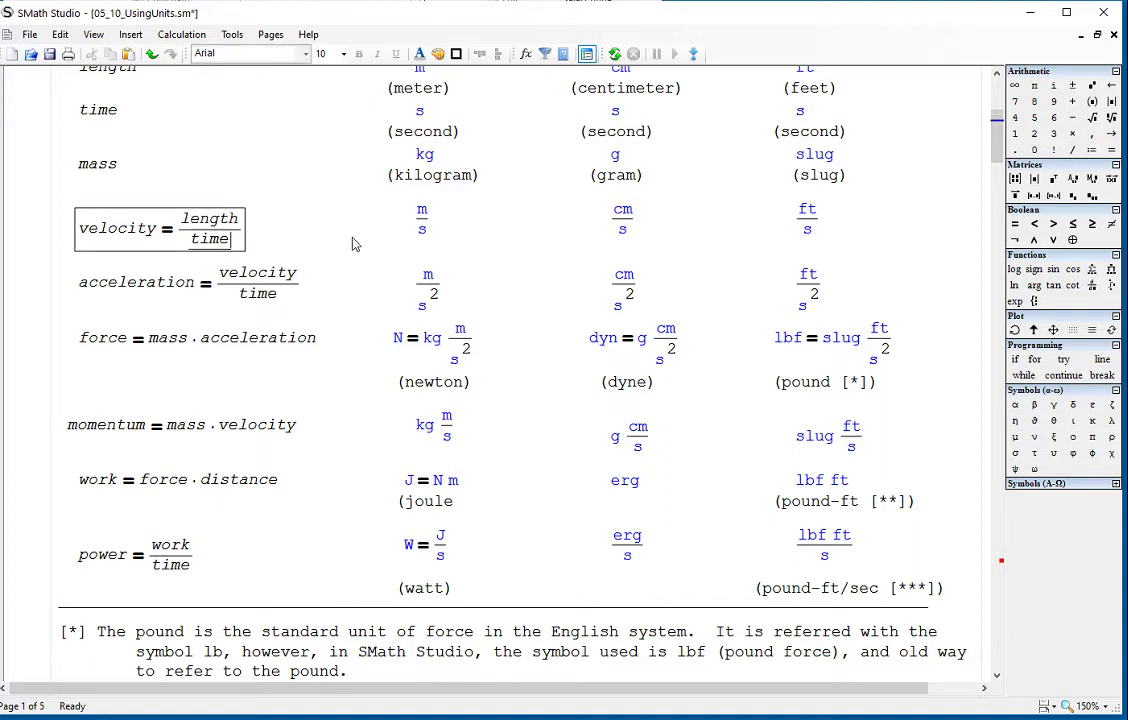
pyautogui.moveTo(828, 232); pyautogui.dragTo(416, 230)
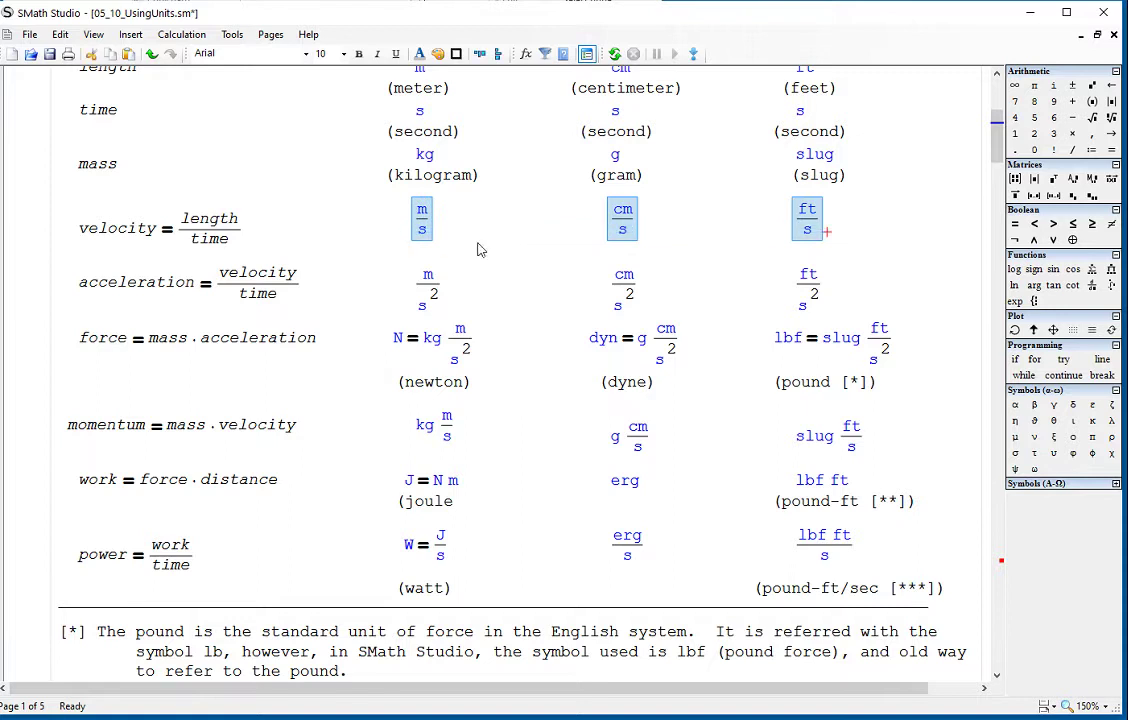
pyautogui.click(308, 314)
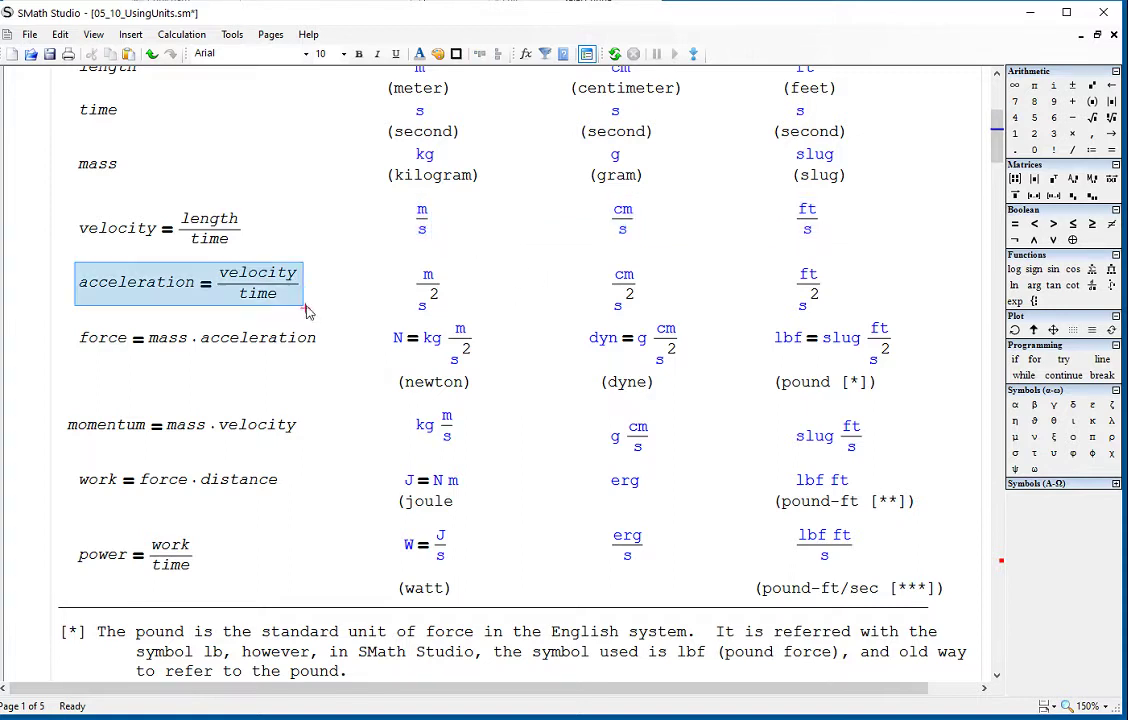
pyautogui.click(458, 310)
pyautogui.click(440, 300)
pyautogui.click(663, 297)
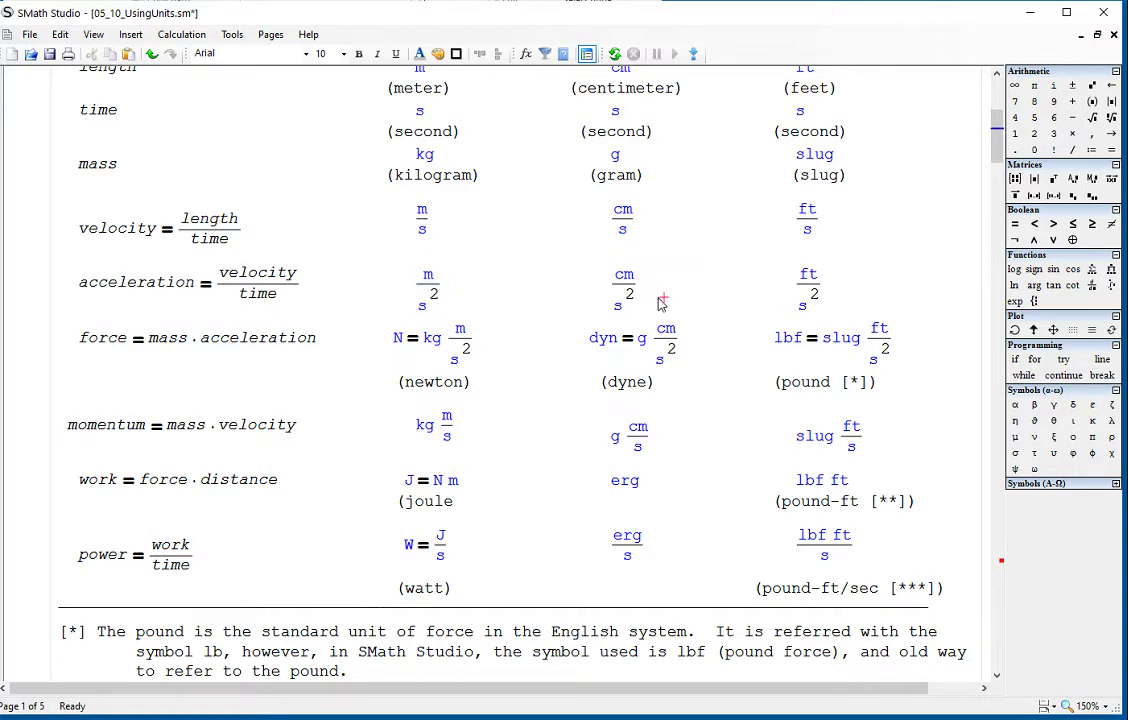
pyautogui.click(628, 293)
pyautogui.click(812, 292)
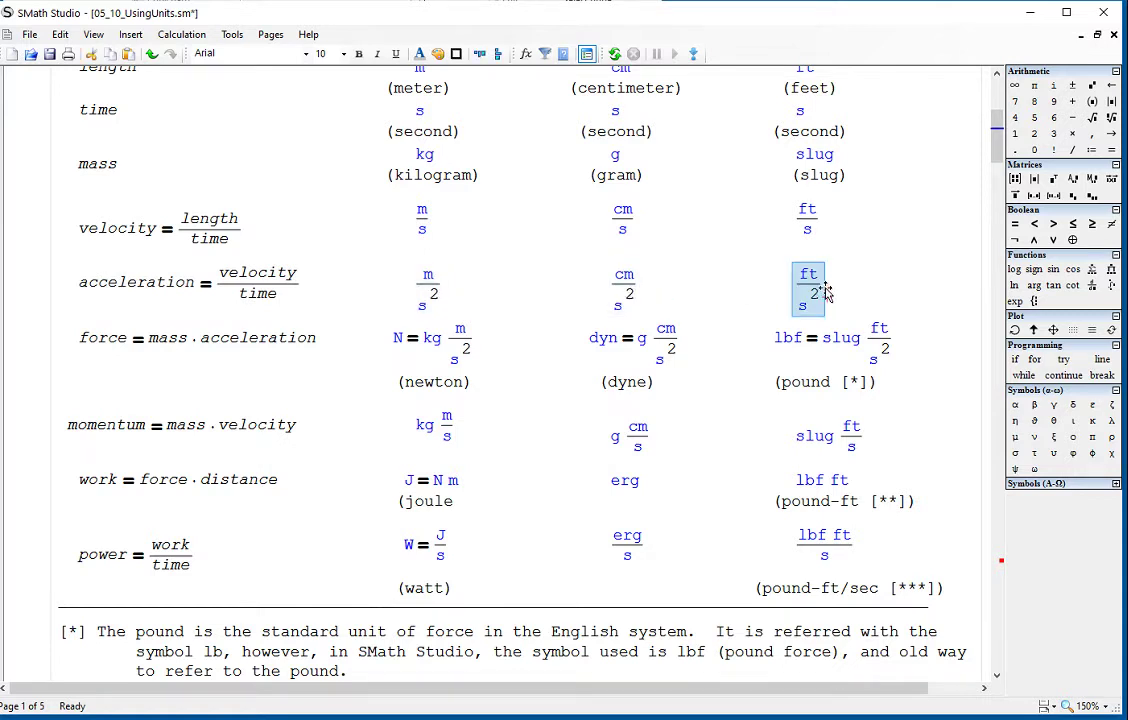
# Step: Inspect the force entries: newton, dyne and the lbf = slug·ft/s² definition
pyautogui.scroll(-2, 825, 295)
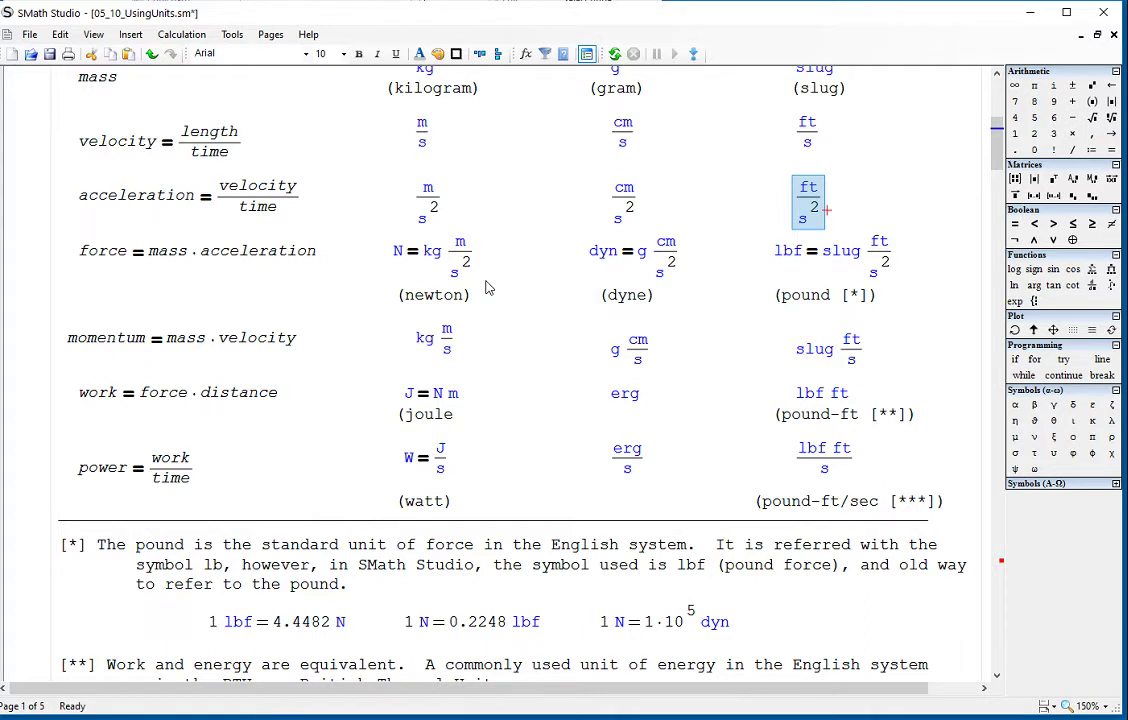
pyautogui.click(697, 290)
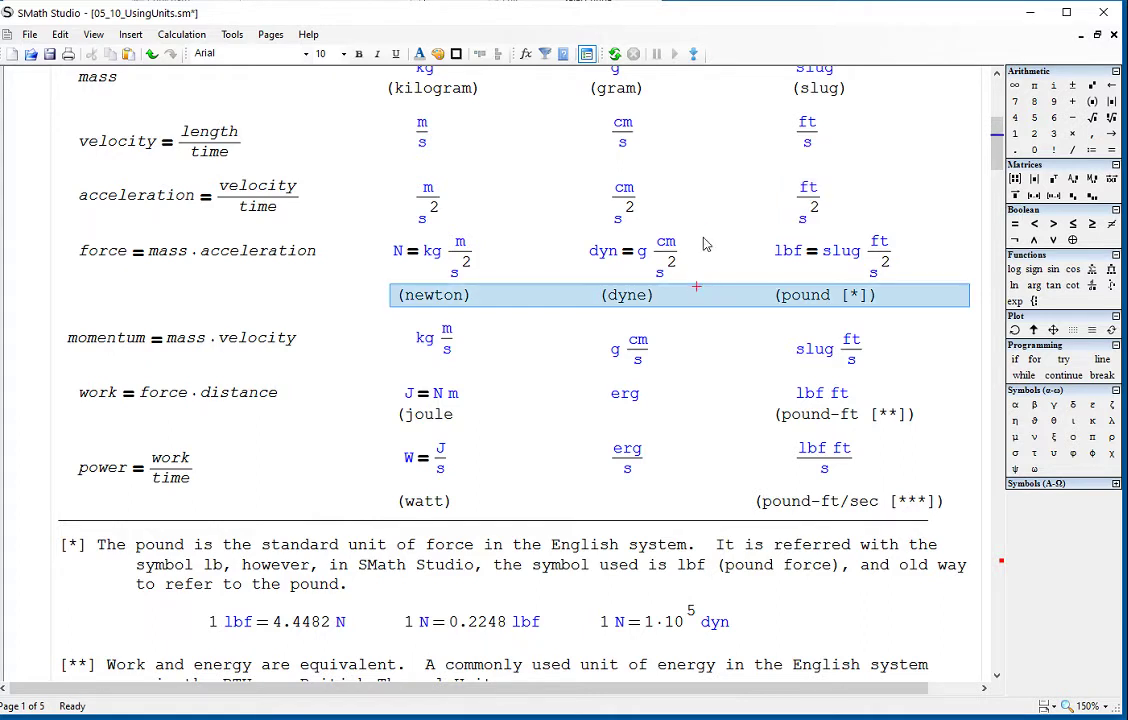
pyautogui.click(700, 236)
pyautogui.click(695, 297)
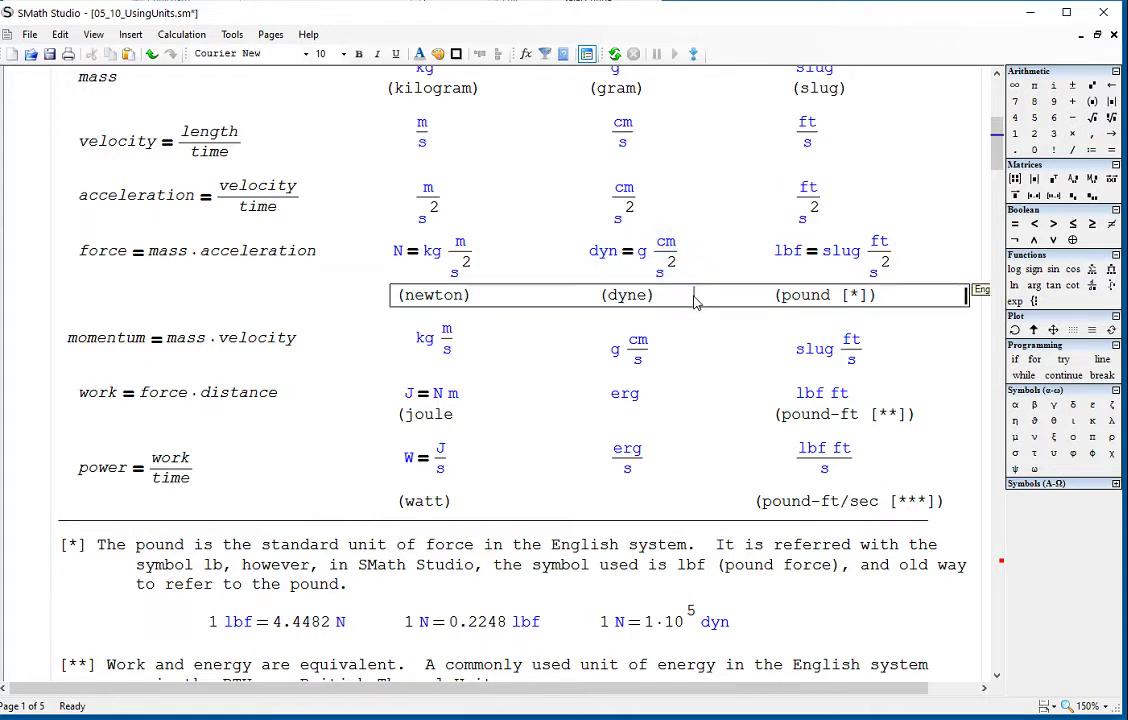
pyautogui.click(957, 232)
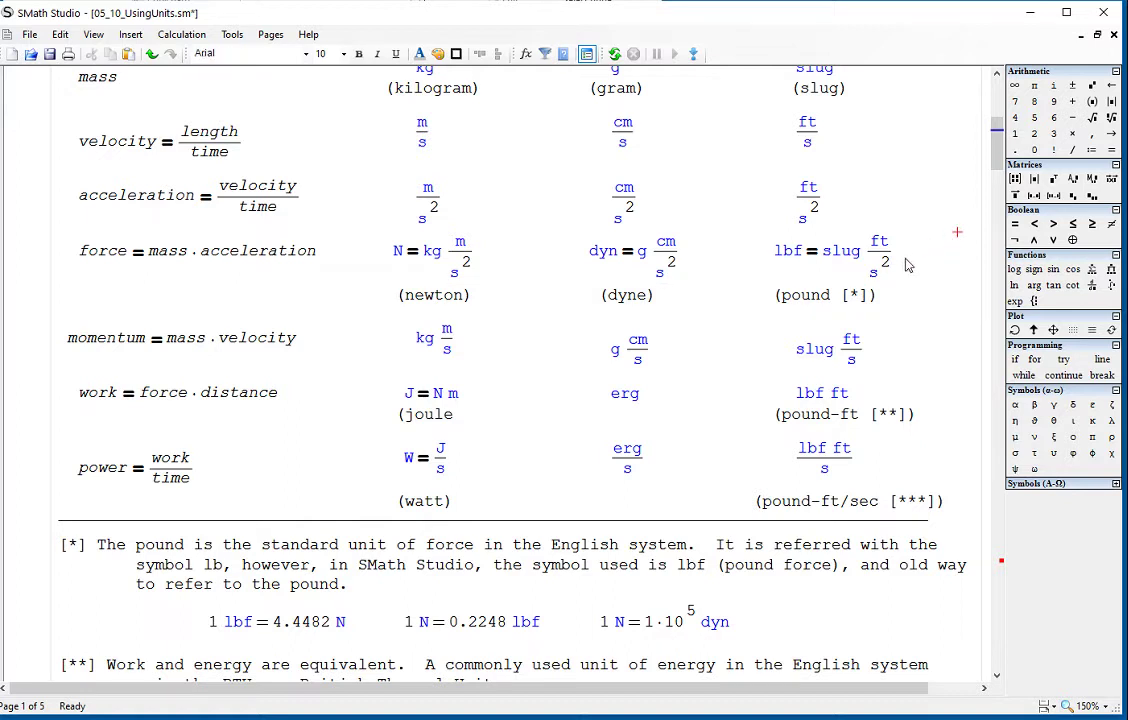
pyautogui.click(790, 252)
pyautogui.doubleClick(789, 251)
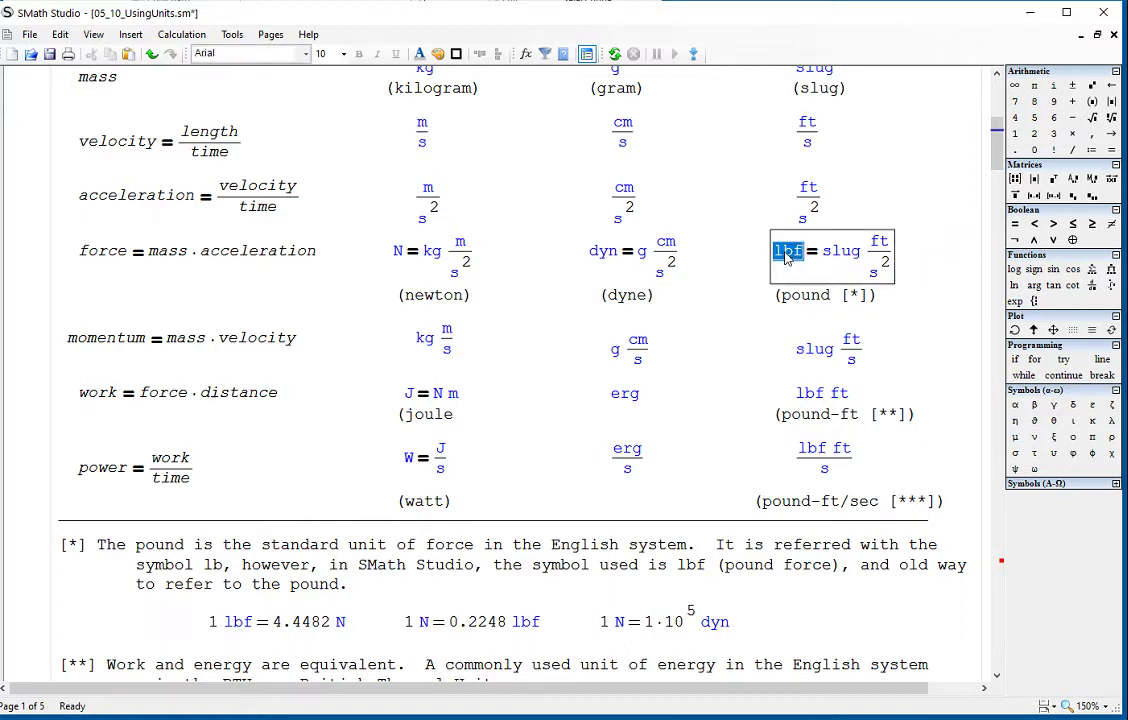
pyautogui.click(912, 252)
pyautogui.click(852, 253)
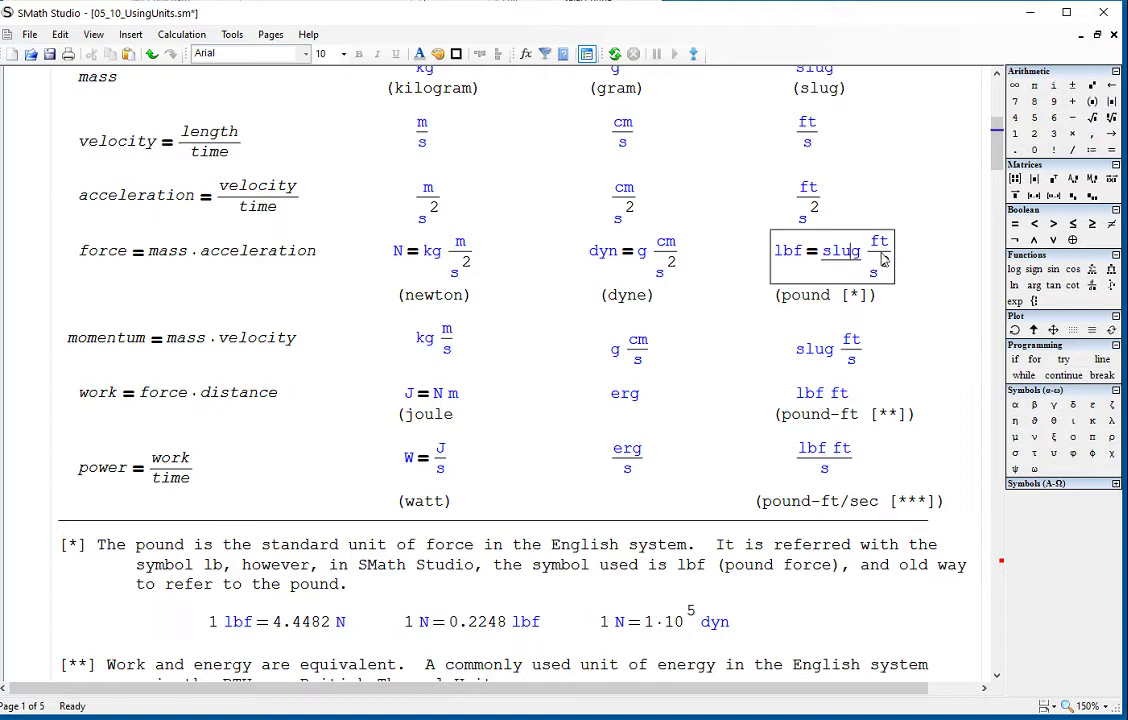
pyautogui.scroll(-2, 845, 264)
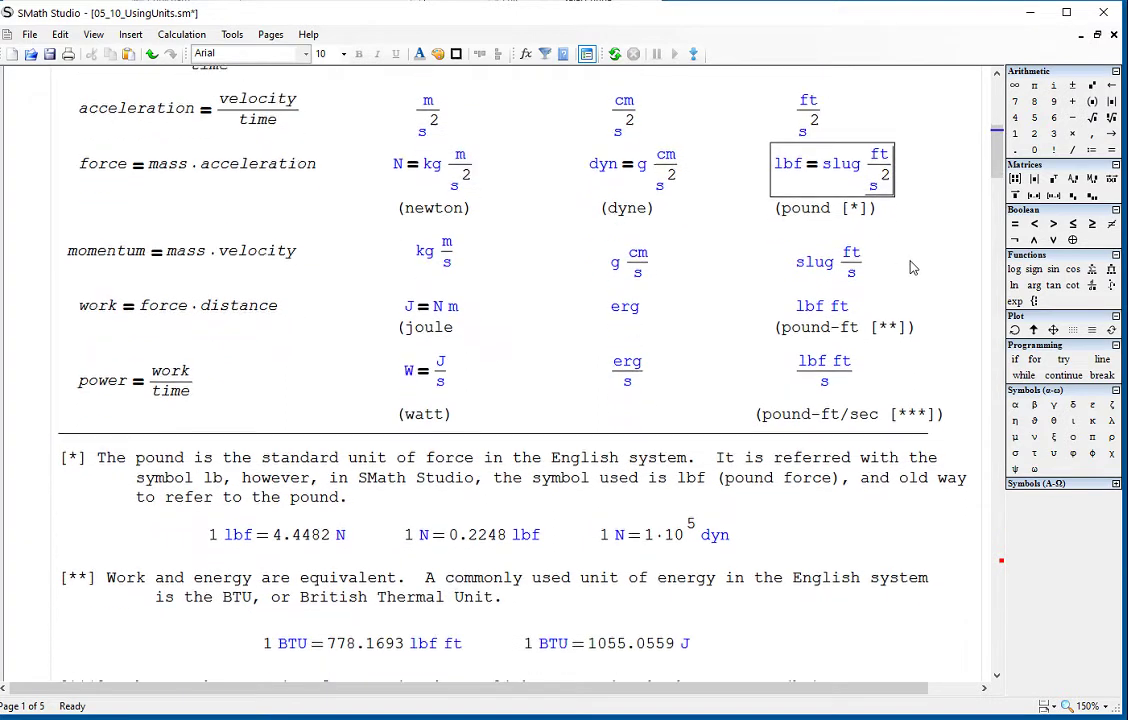
pyautogui.click(98, 461)
pyautogui.moveTo(98, 461); pyautogui.dragTo(653, 465)
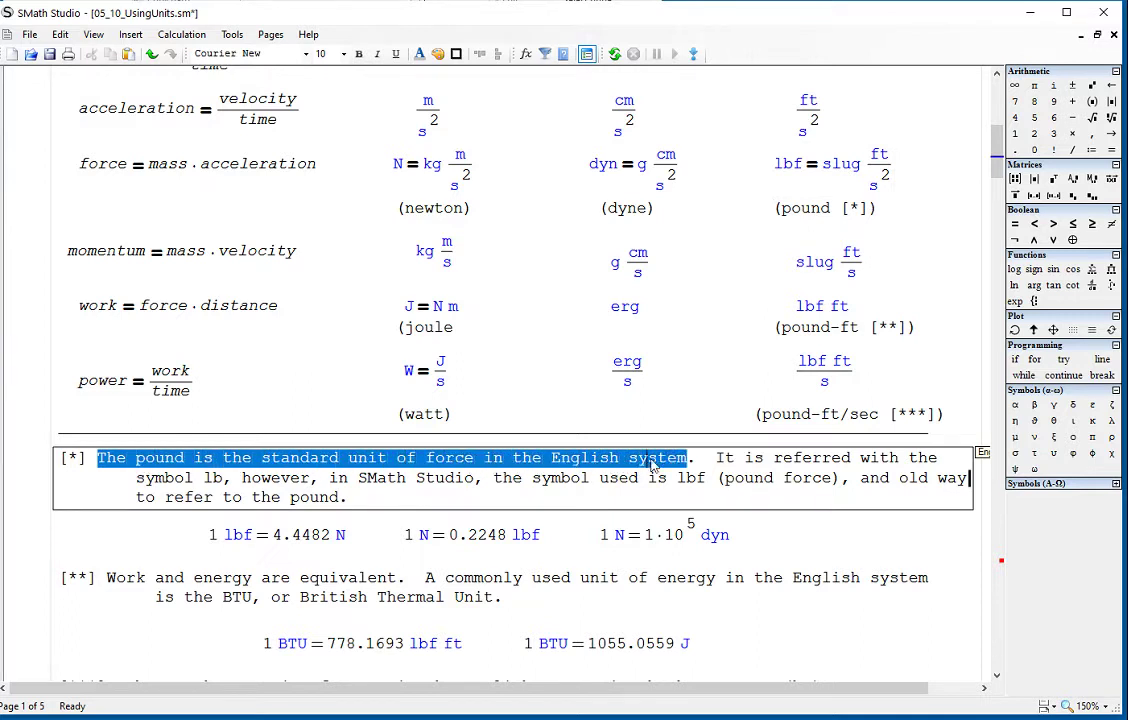
pyautogui.click(733, 490)
pyautogui.doubleClick(212, 479)
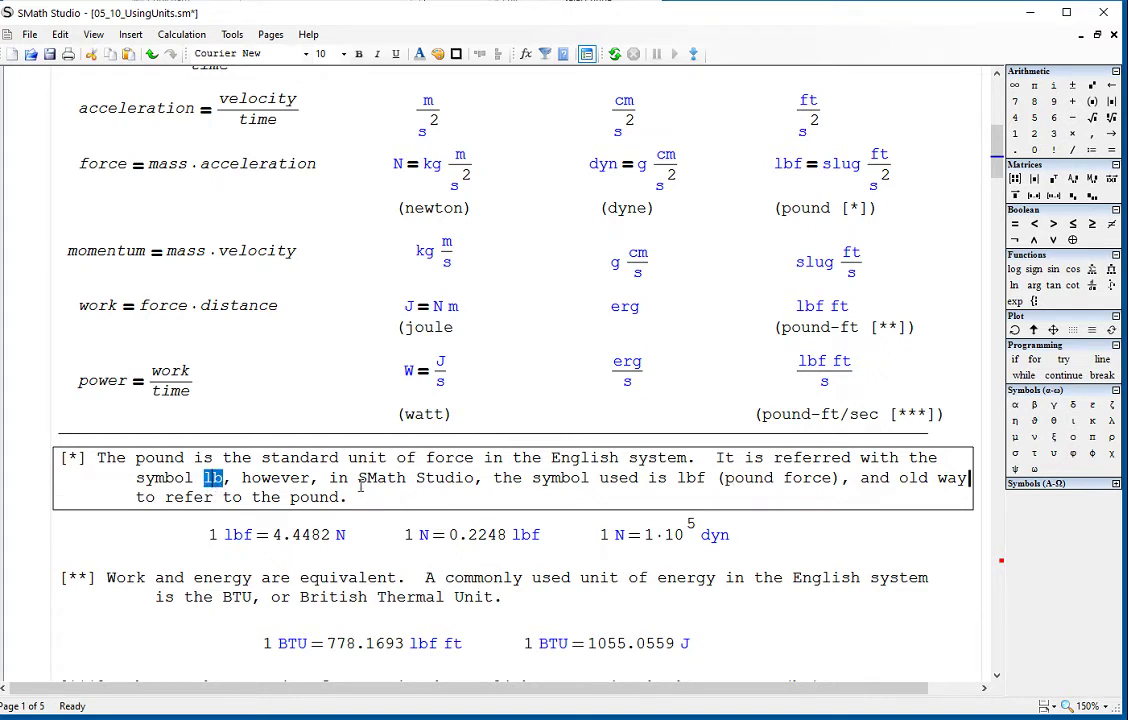
pyautogui.doubleClick(385, 479)
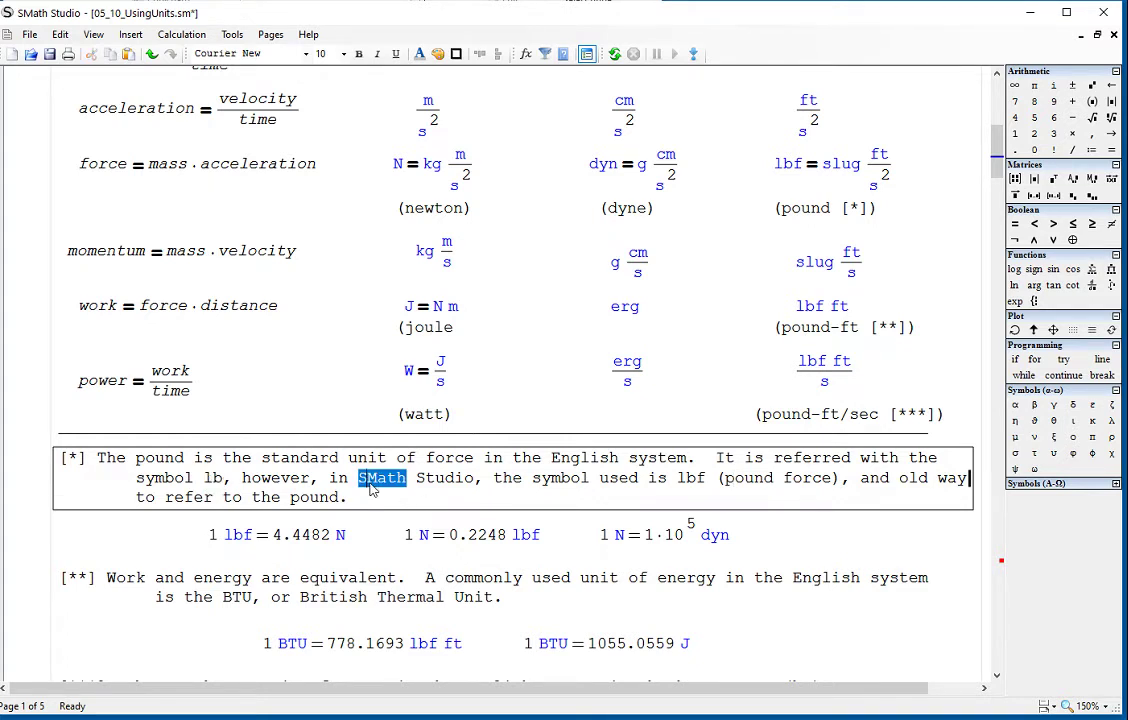
pyautogui.click(677, 480)
pyautogui.doubleClick(680, 484)
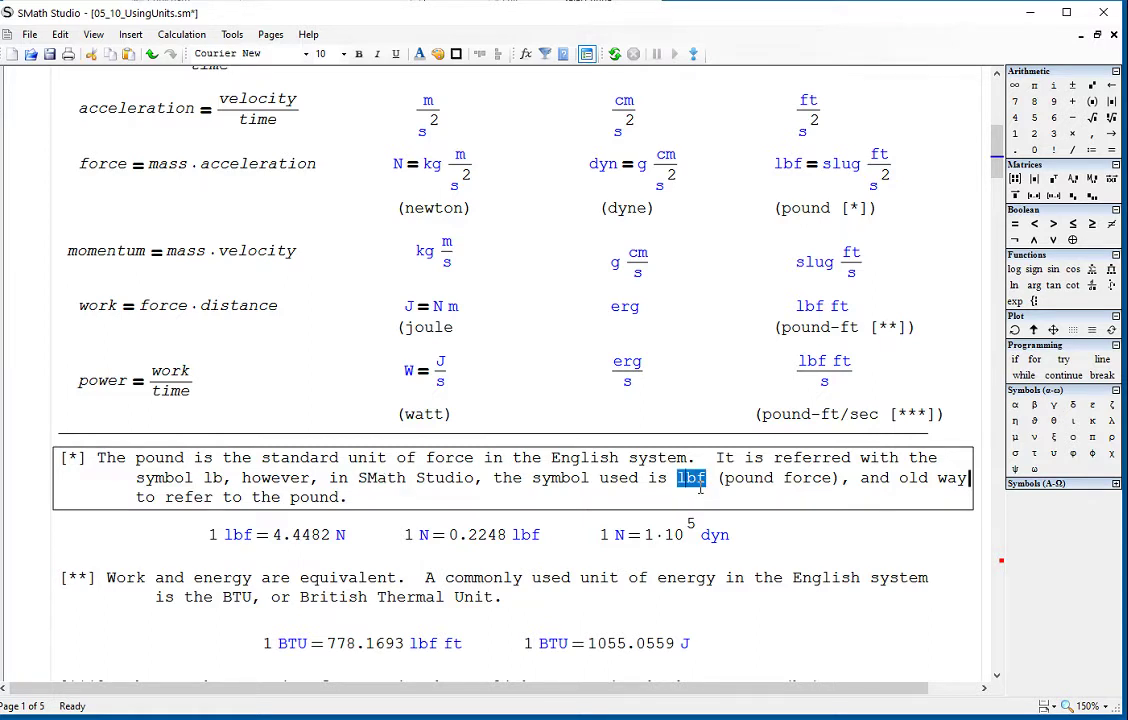
pyautogui.click(810, 540)
pyautogui.moveTo(349, 547); pyautogui.dragTo(312, 545)
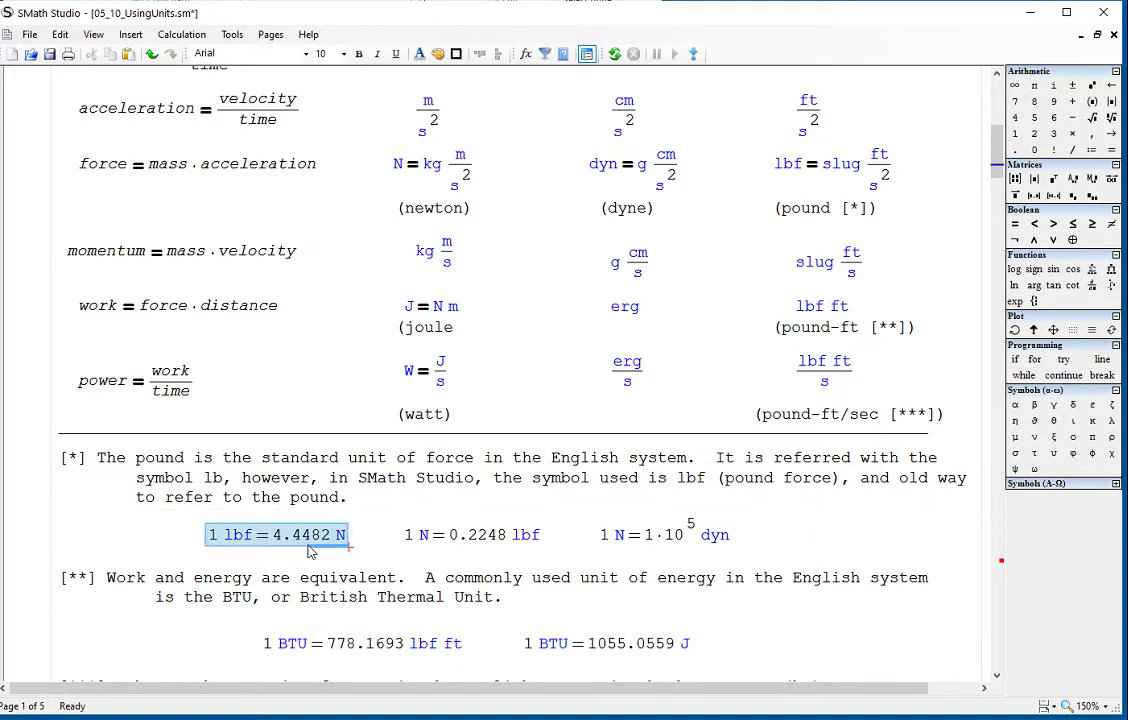
pyautogui.click(468, 547)
pyautogui.moveTo(468, 547); pyautogui.dragTo(445, 544)
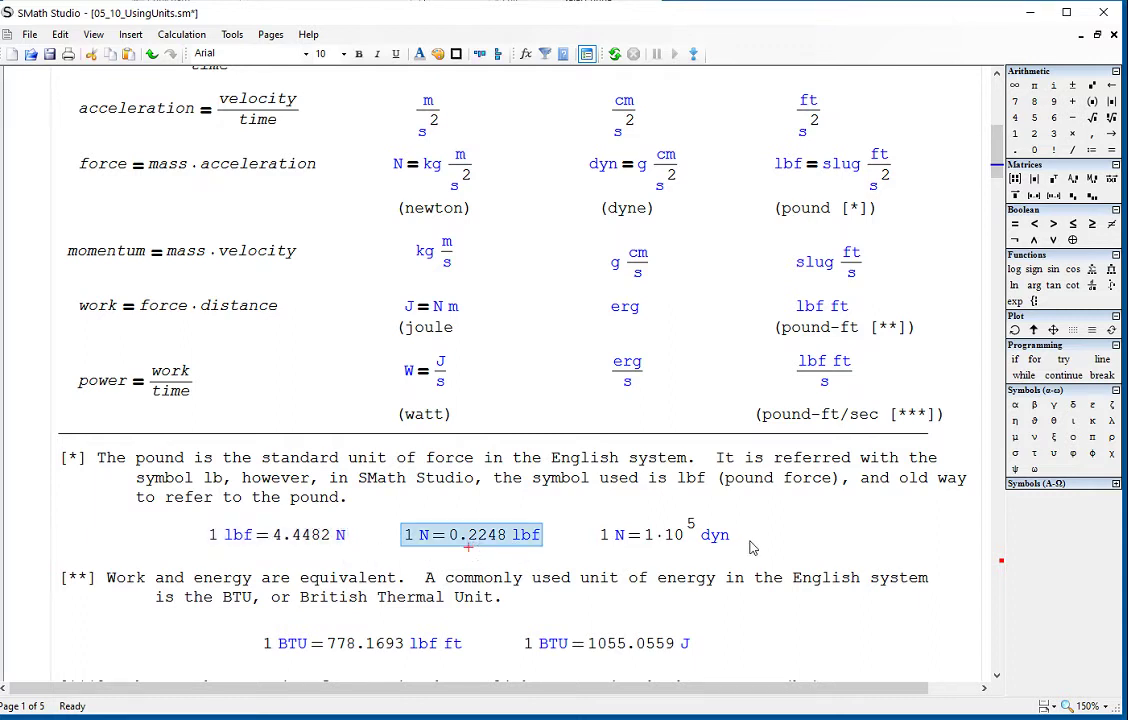
pyautogui.moveTo(753, 548); pyautogui.dragTo(730, 540)
pyautogui.click(793, 536)
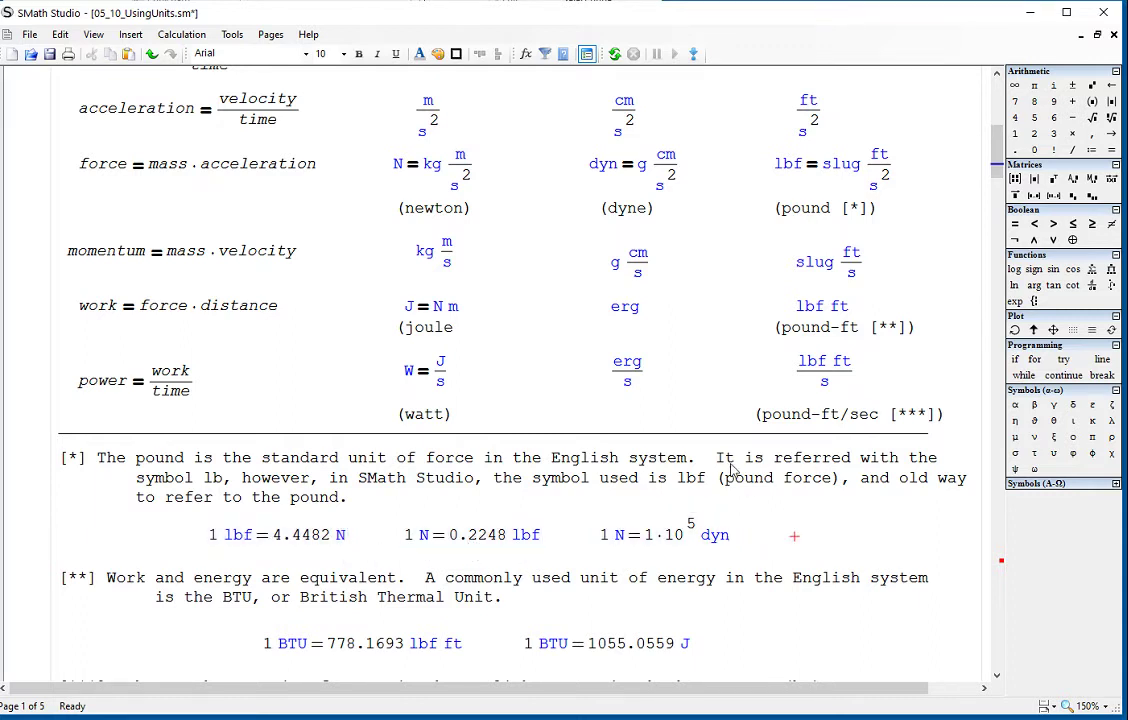
# Step: Inspect the momentum definition and its kg m/s and g cm/s units
pyautogui.click(178, 252)
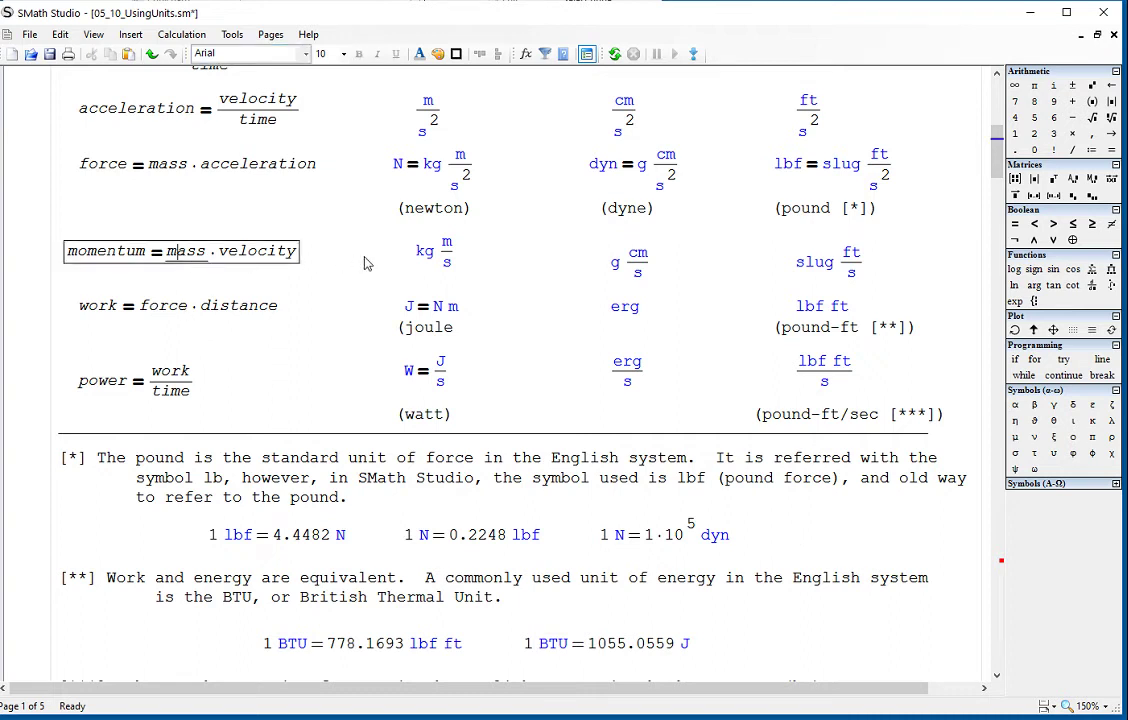
pyautogui.click(425, 258)
pyautogui.click(663, 254)
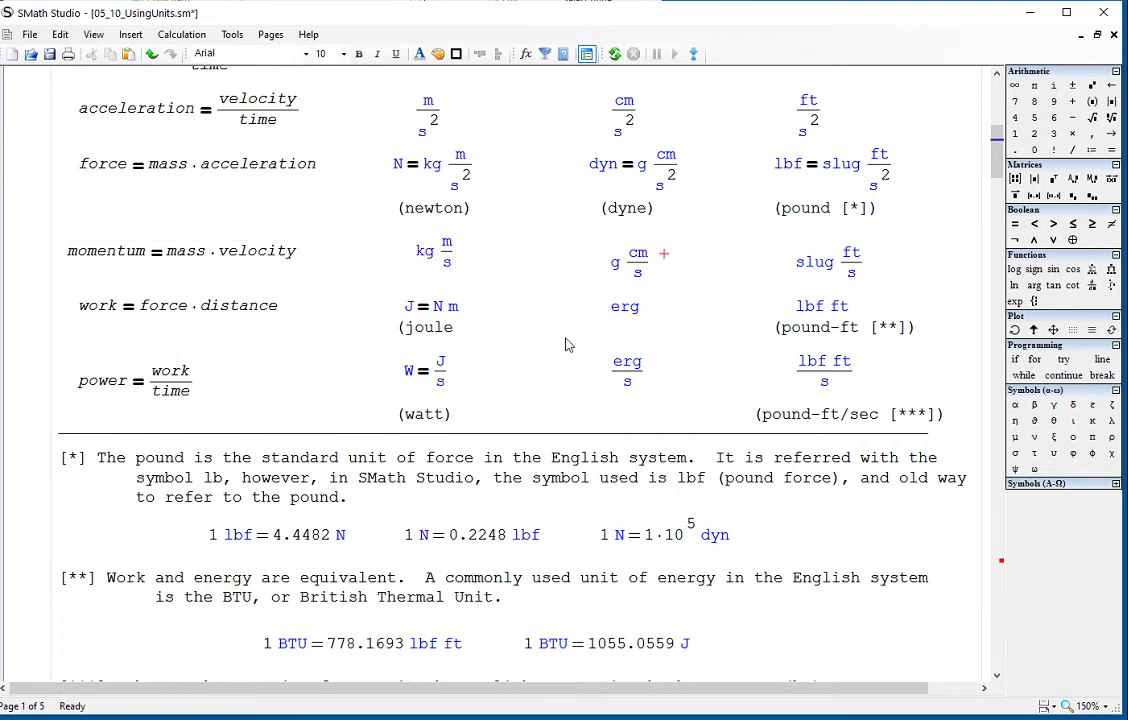
# Step: Define the cgs work entry as erg = dyn cm
pyautogui.click(630, 312)
pyautogui.click(437, 308)
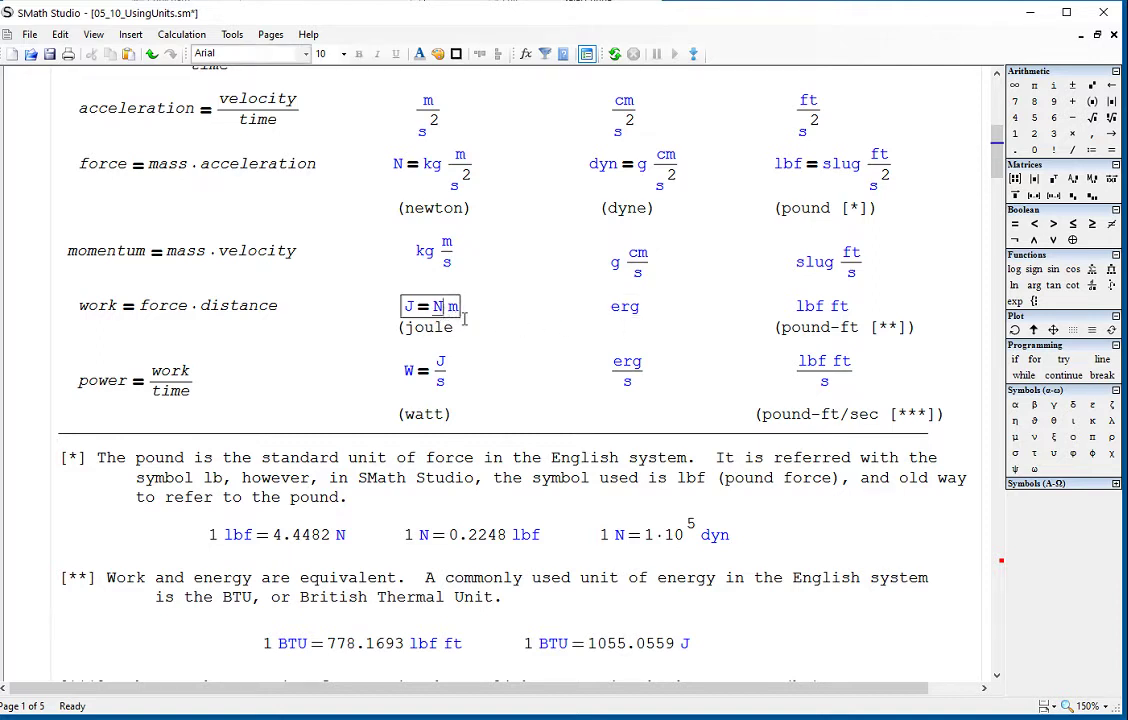
pyautogui.click(640, 313)
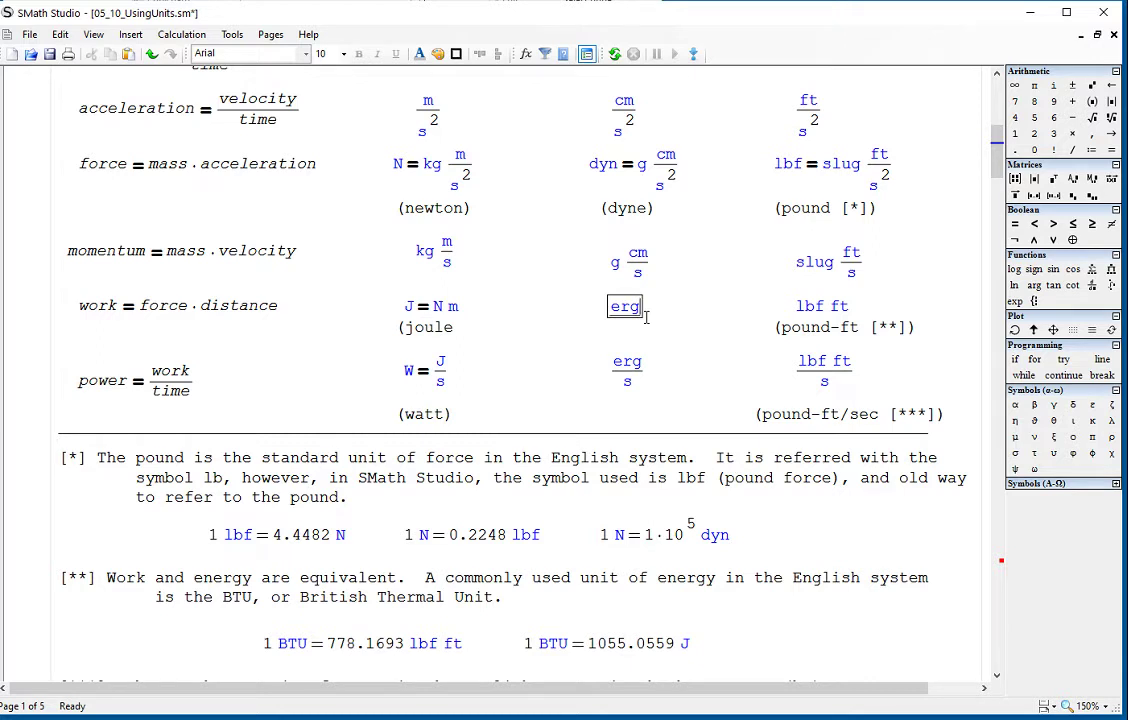
pyautogui.write('=')
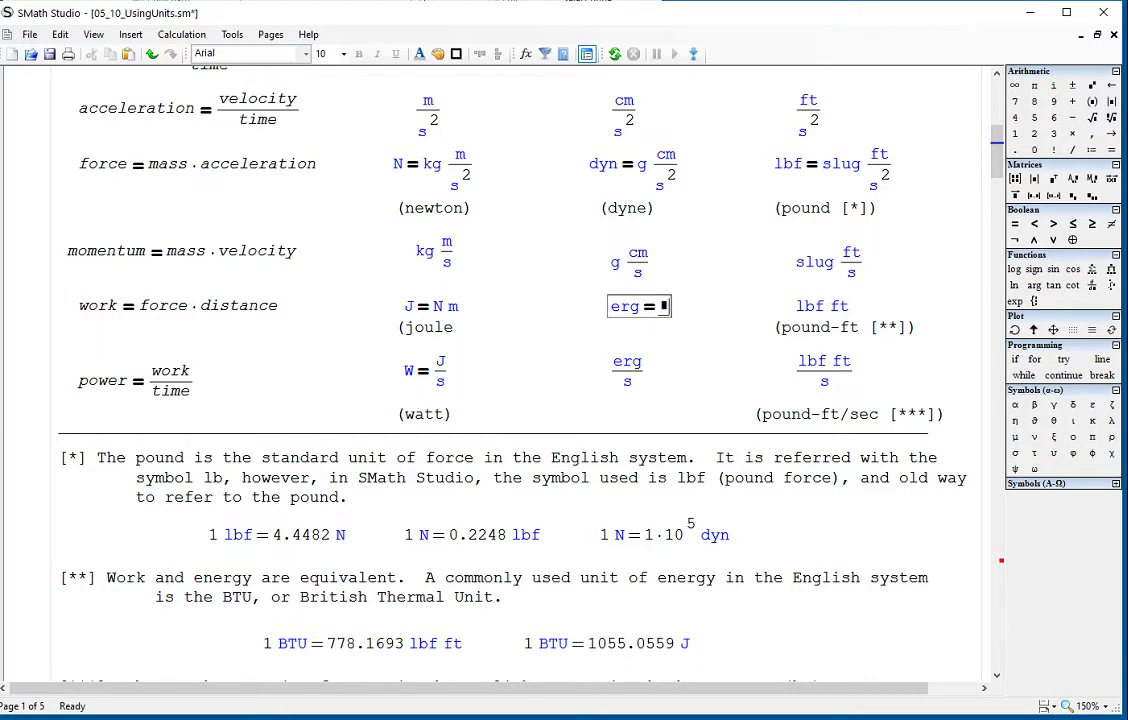
pyautogui.write('dyn*c')
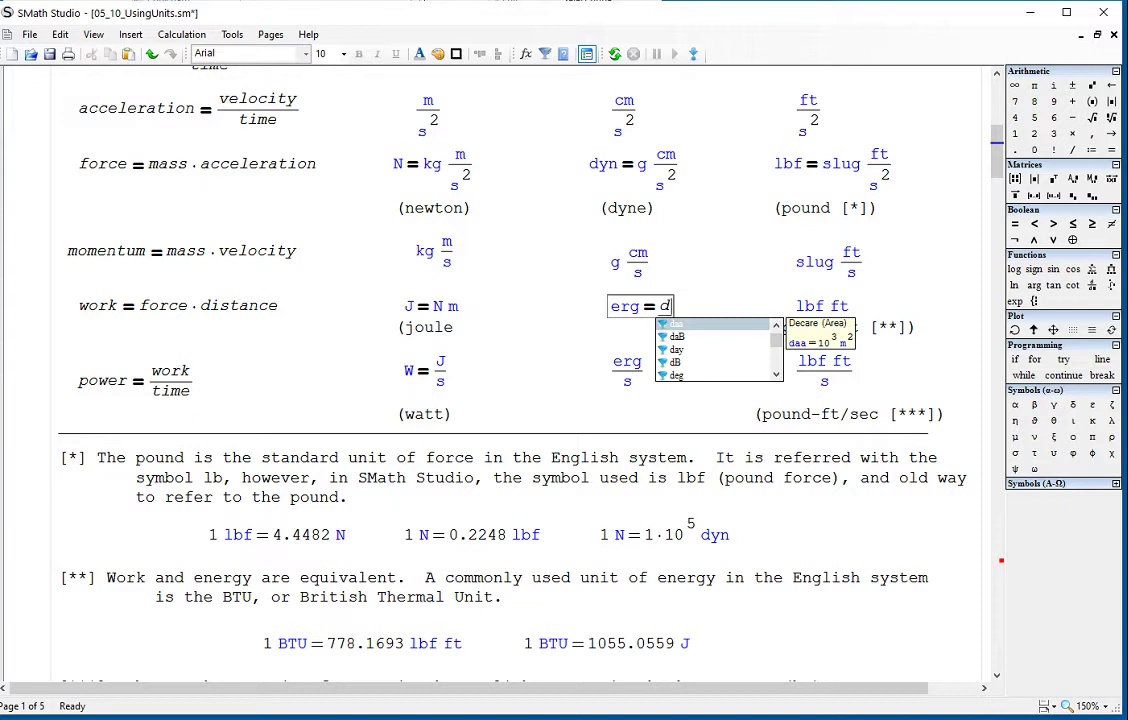
pyautogui.write('m')
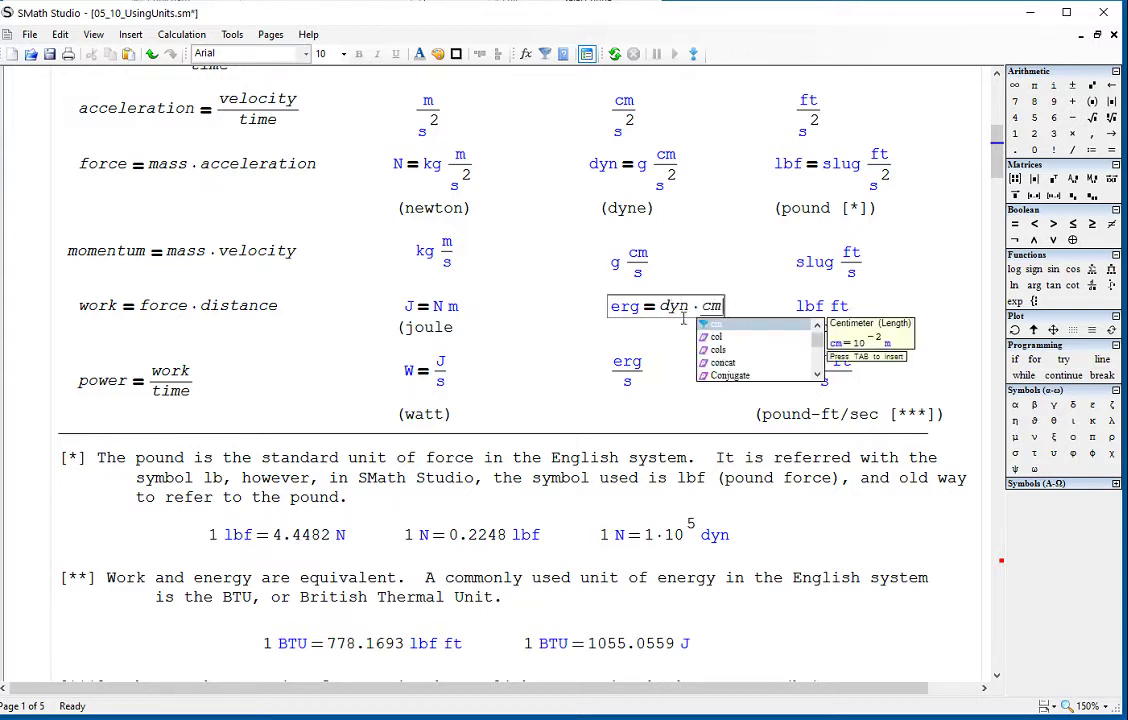
pyautogui.moveTo(668, 317); pyautogui.dragTo(716, 316)
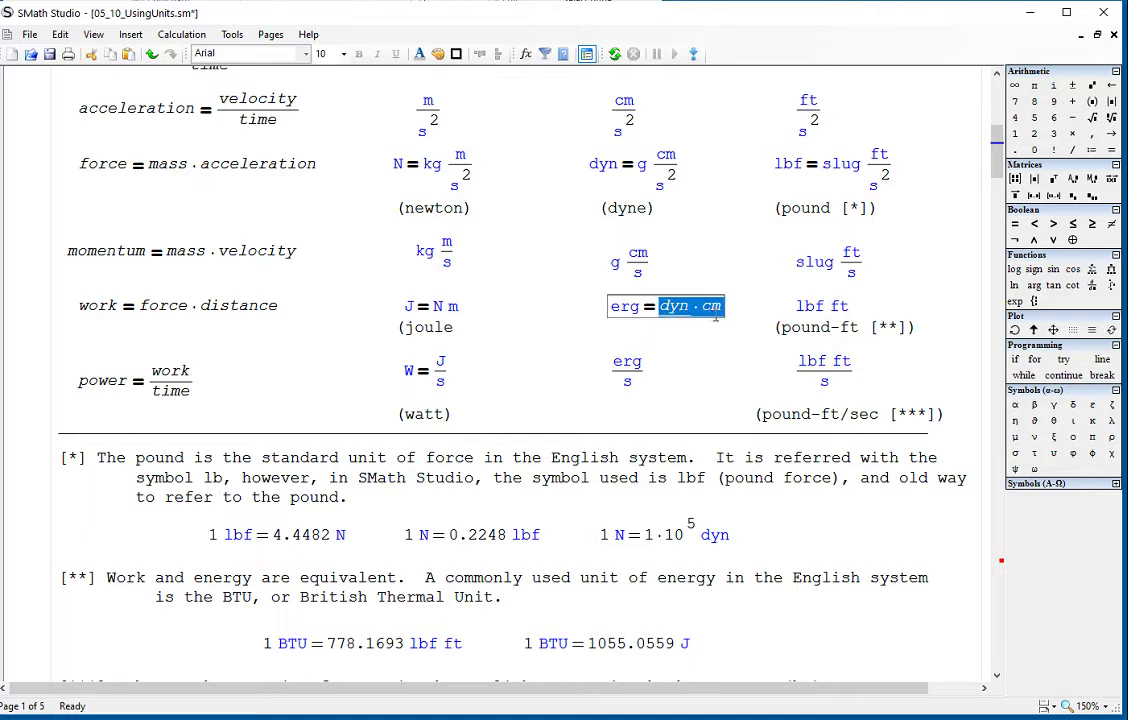
pyautogui.write('dyn')
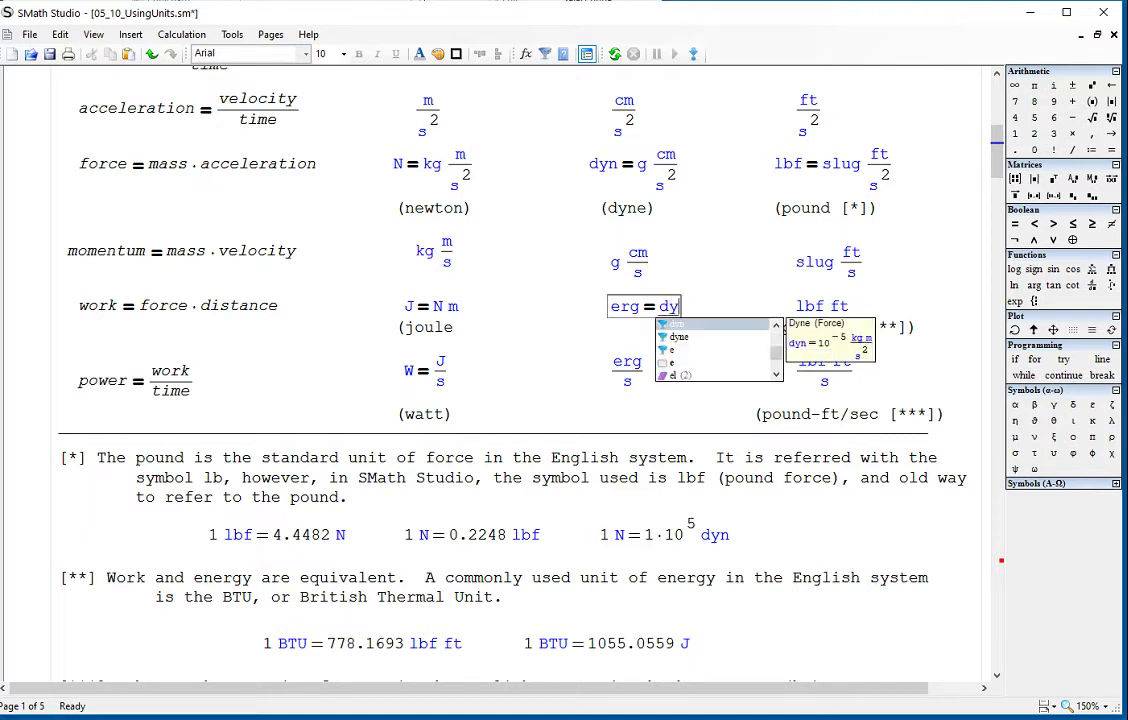
pyautogui.write('*cm')
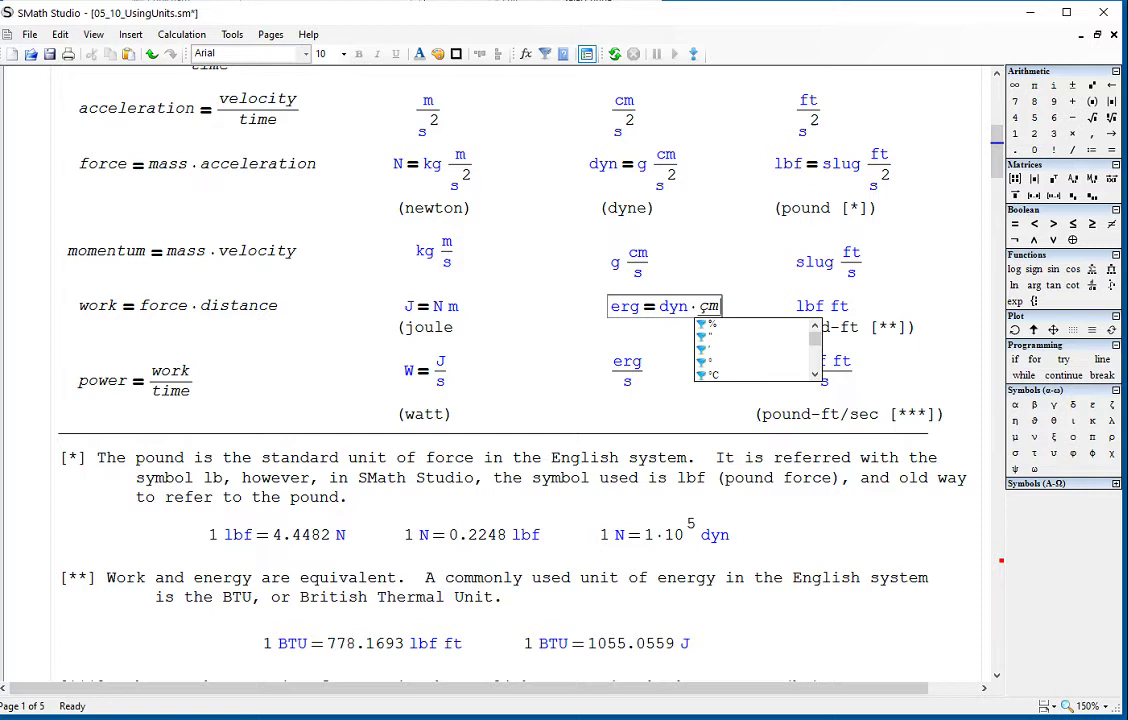
pyautogui.press('BackSpace')
pyautogui.press('BackSpace')
pyautogui.write('cm')
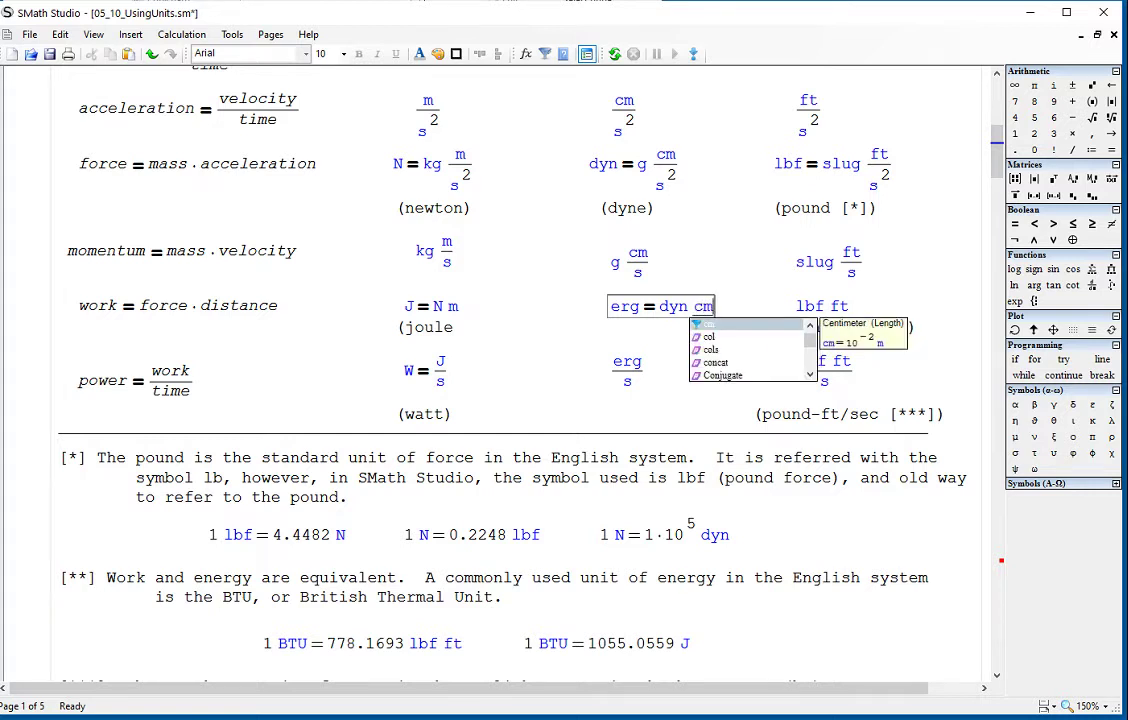
pyautogui.click(913, 275)
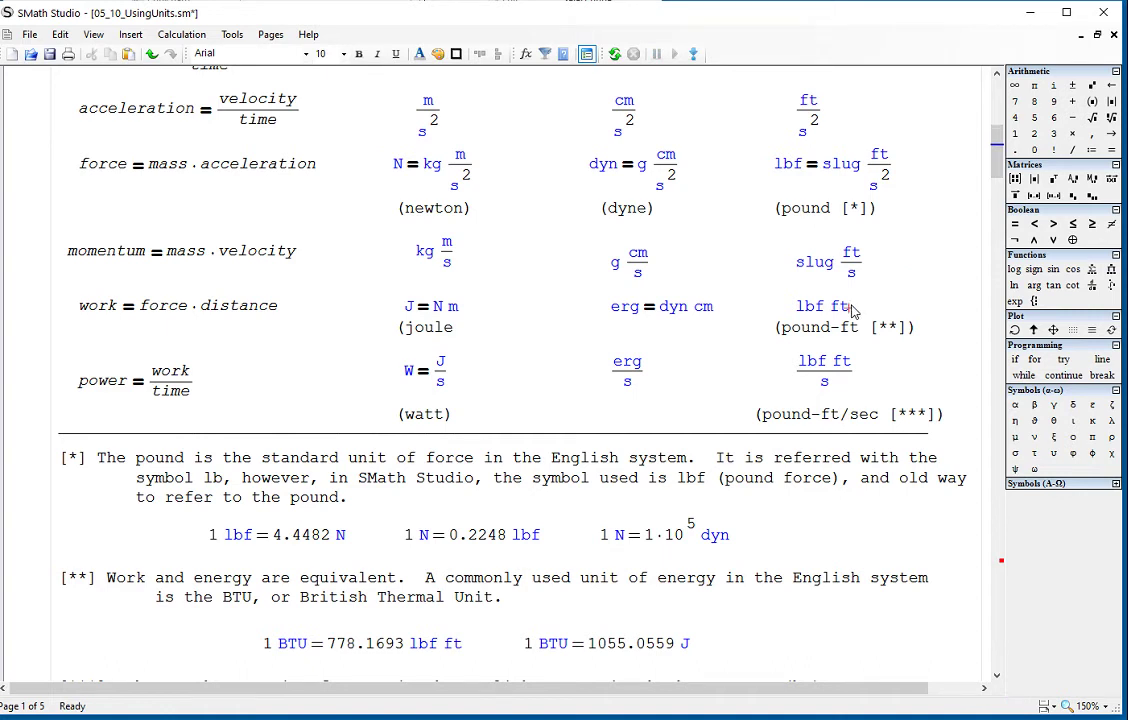
# Step: Inspect the lbf ft work unit and the W = J/s, erg/s and lbf ft/s power entries
pyautogui.moveTo(851, 314); pyautogui.dragTo(825, 315)
pyautogui.click(913, 275)
pyautogui.moveTo(456, 390); pyautogui.dragTo(398, 345)
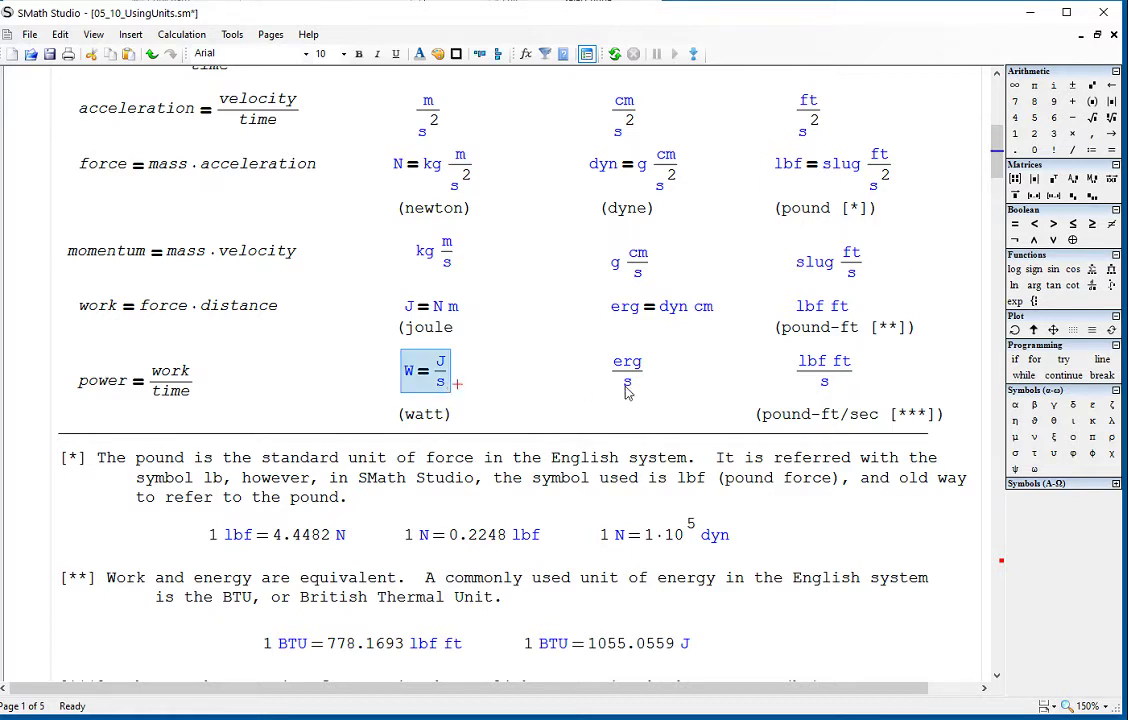
pyautogui.moveTo(655, 395); pyautogui.dragTo(647, 390)
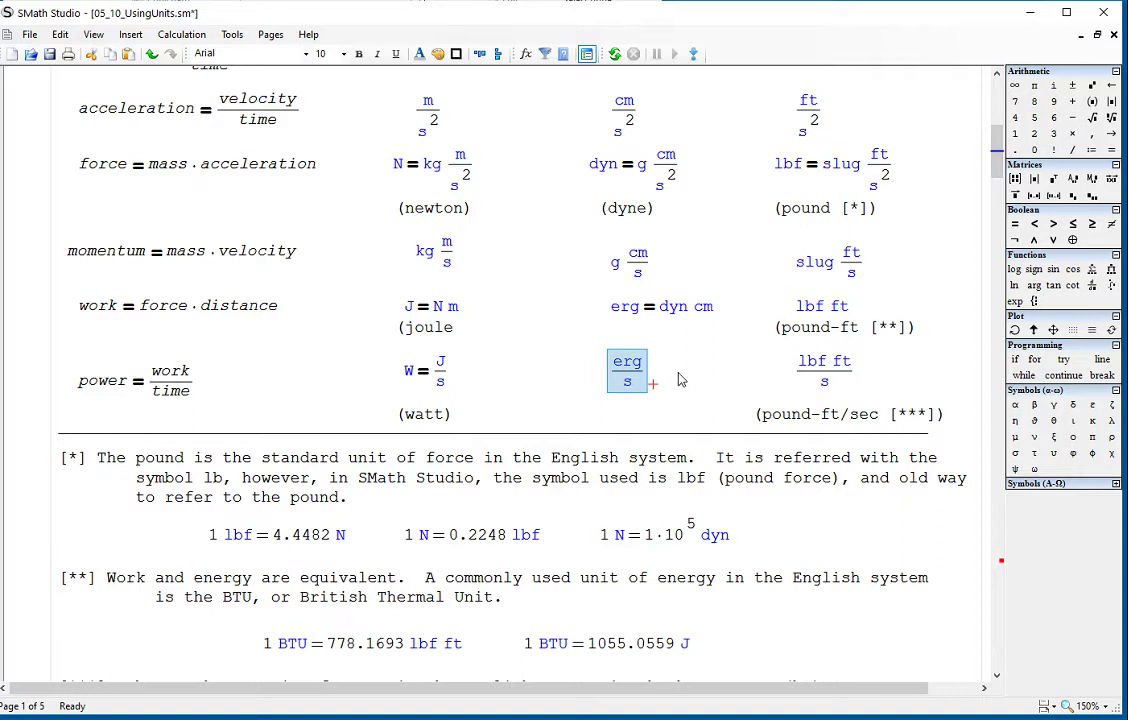
pyautogui.click(677, 375)
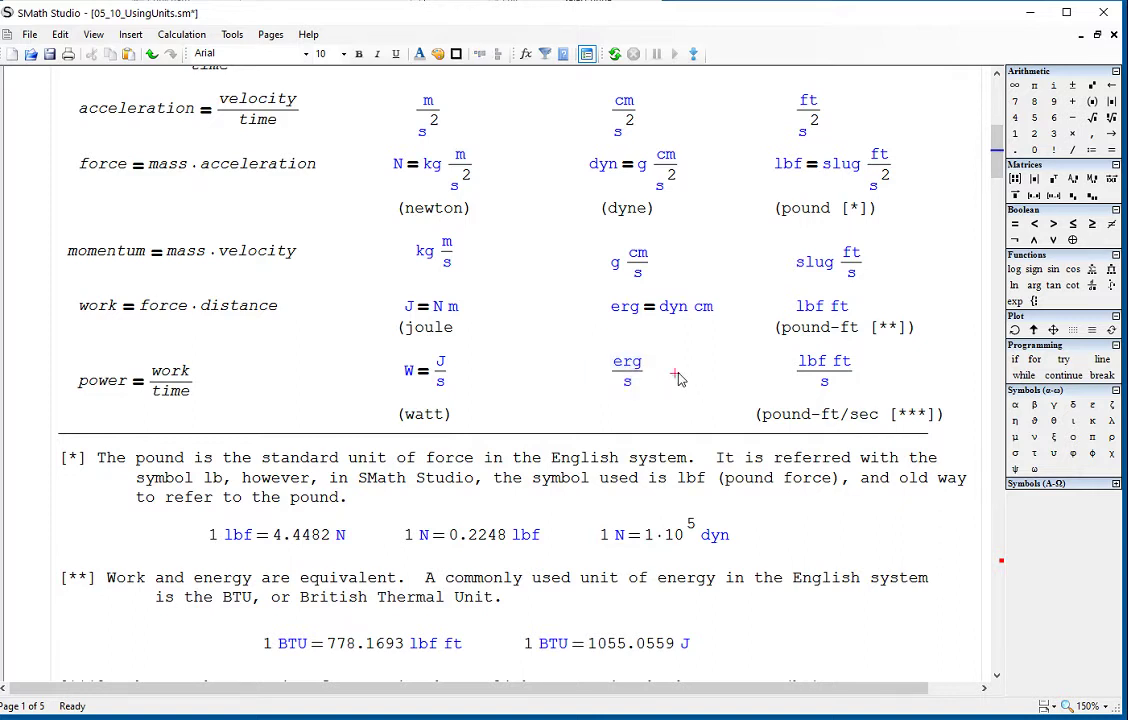
pyautogui.moveTo(868, 382); pyautogui.dragTo(852, 378)
pyautogui.click(893, 368)
pyautogui.scroll(-2, 893, 368)
pyautogui.scroll(-2, 895, 365)
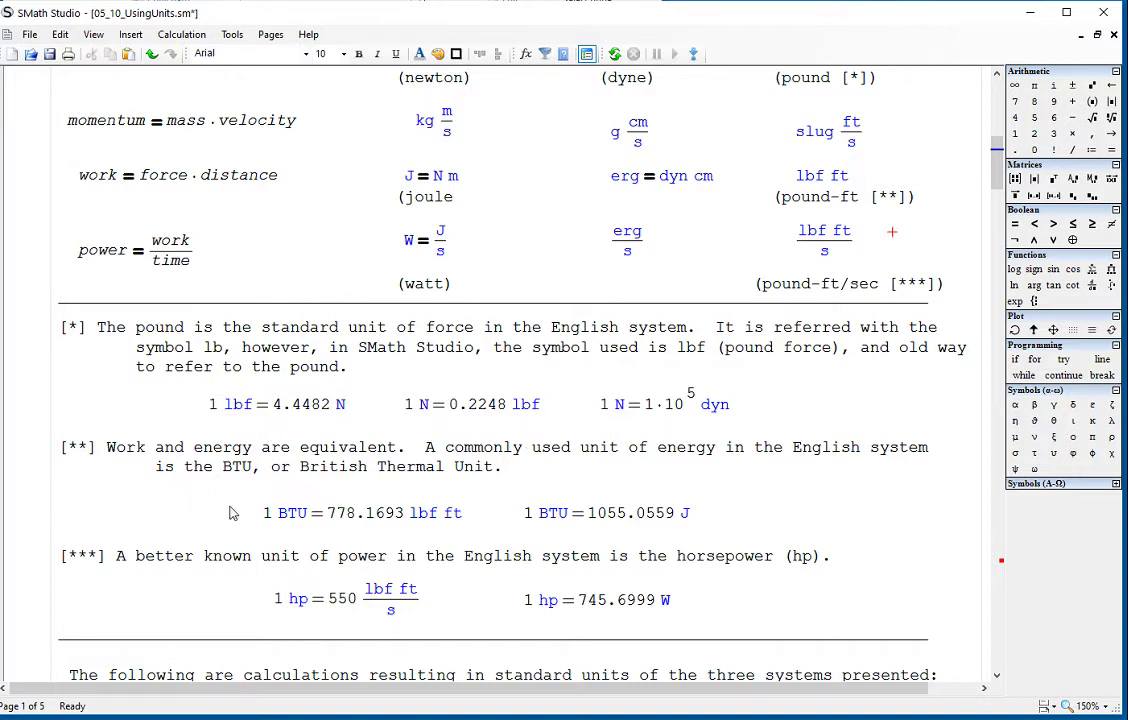
pyautogui.moveTo(106, 450); pyautogui.dragTo(398, 452)
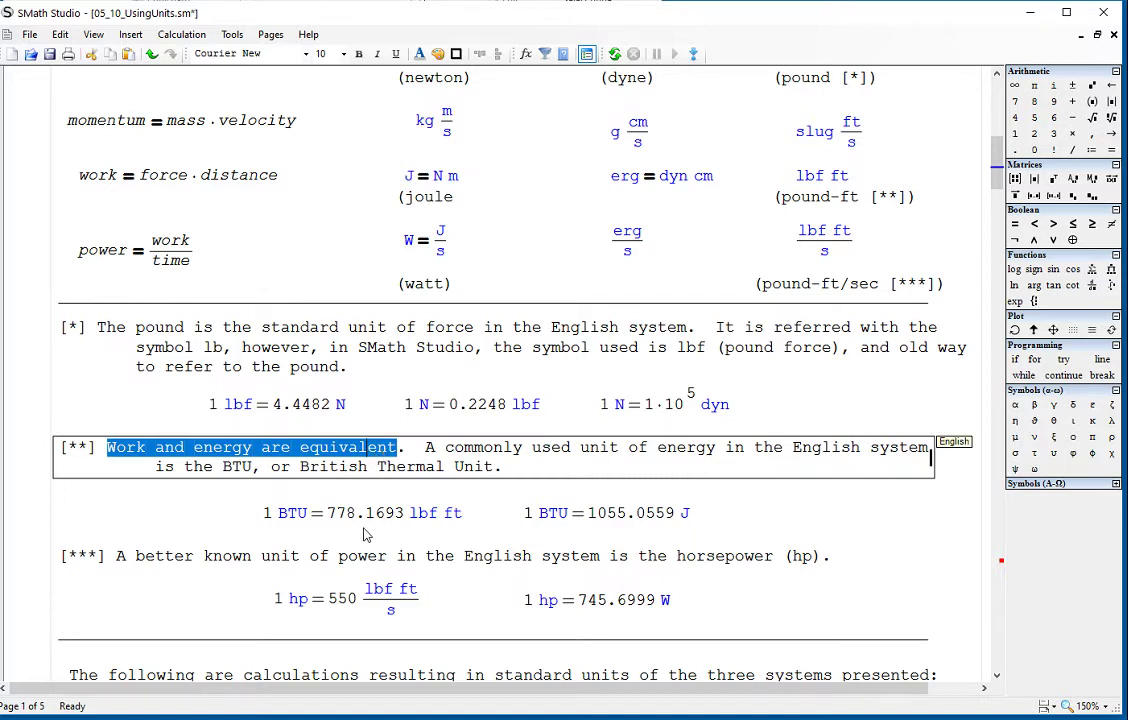
pyautogui.click(272, 512)
pyautogui.doubleClick(294, 515)
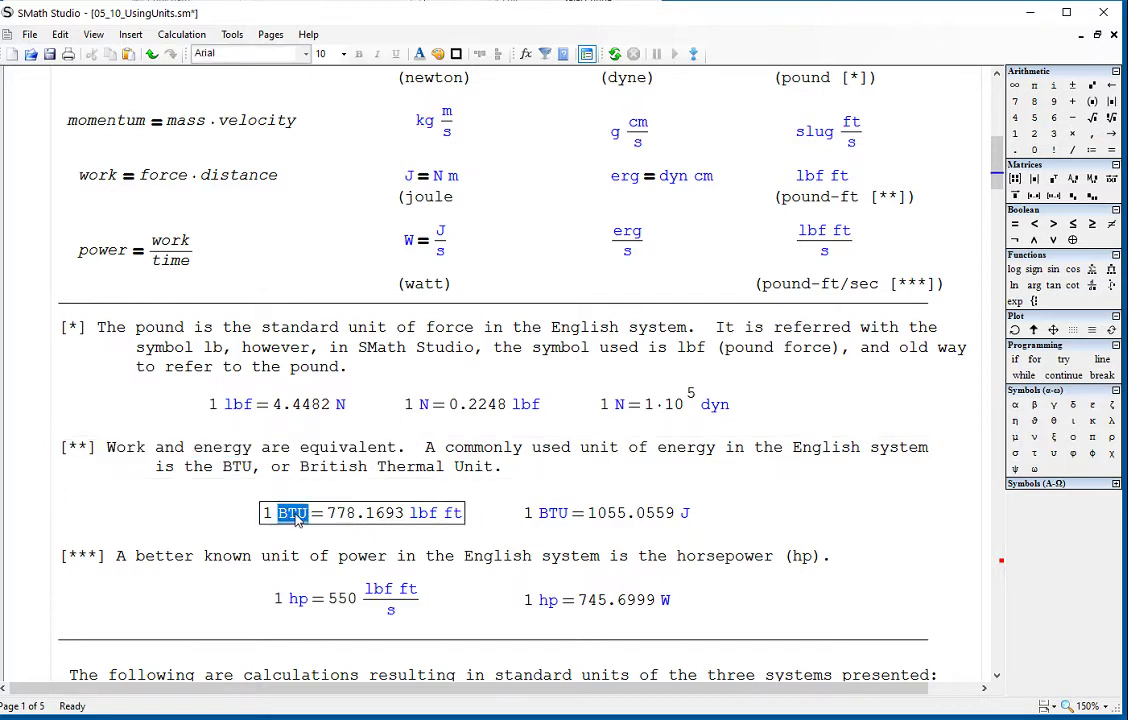
pyautogui.click(338, 539)
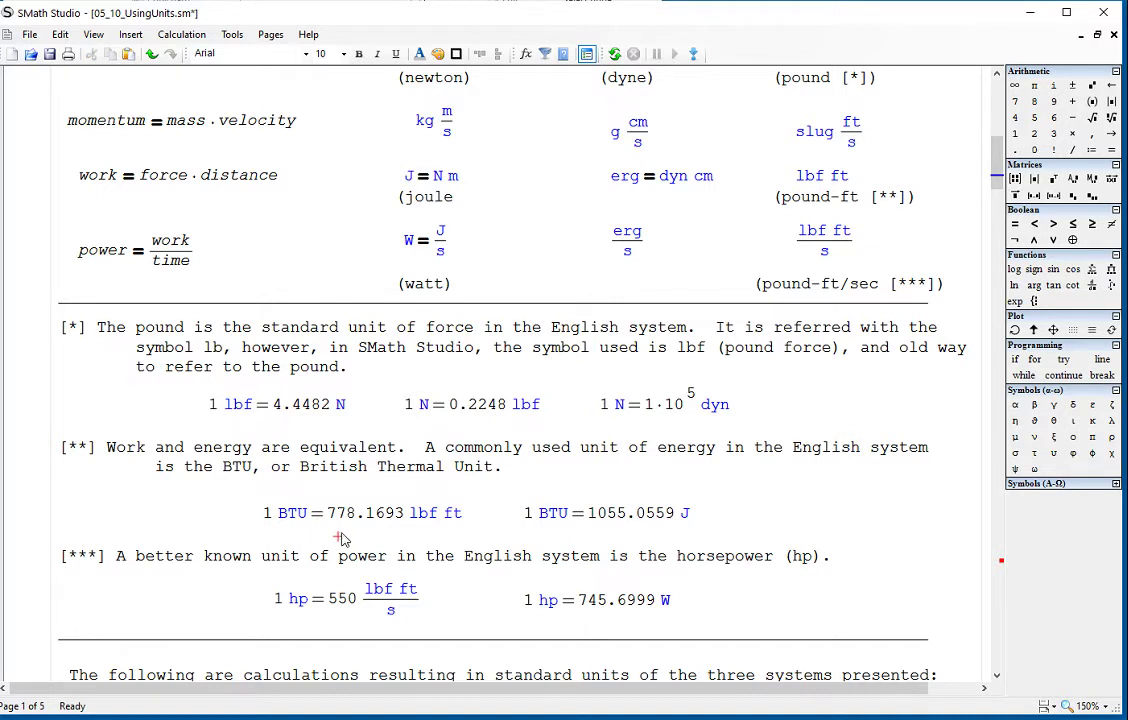
pyautogui.click(330, 514)
pyautogui.doubleClick(366, 516)
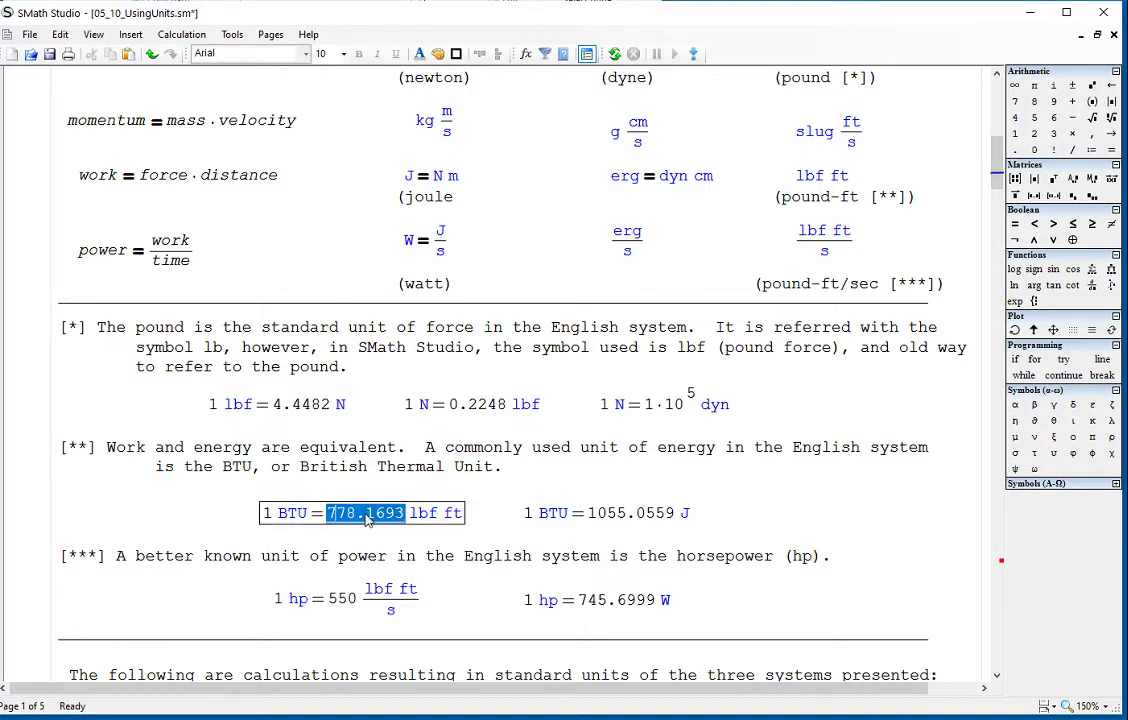
pyautogui.click(416, 538)
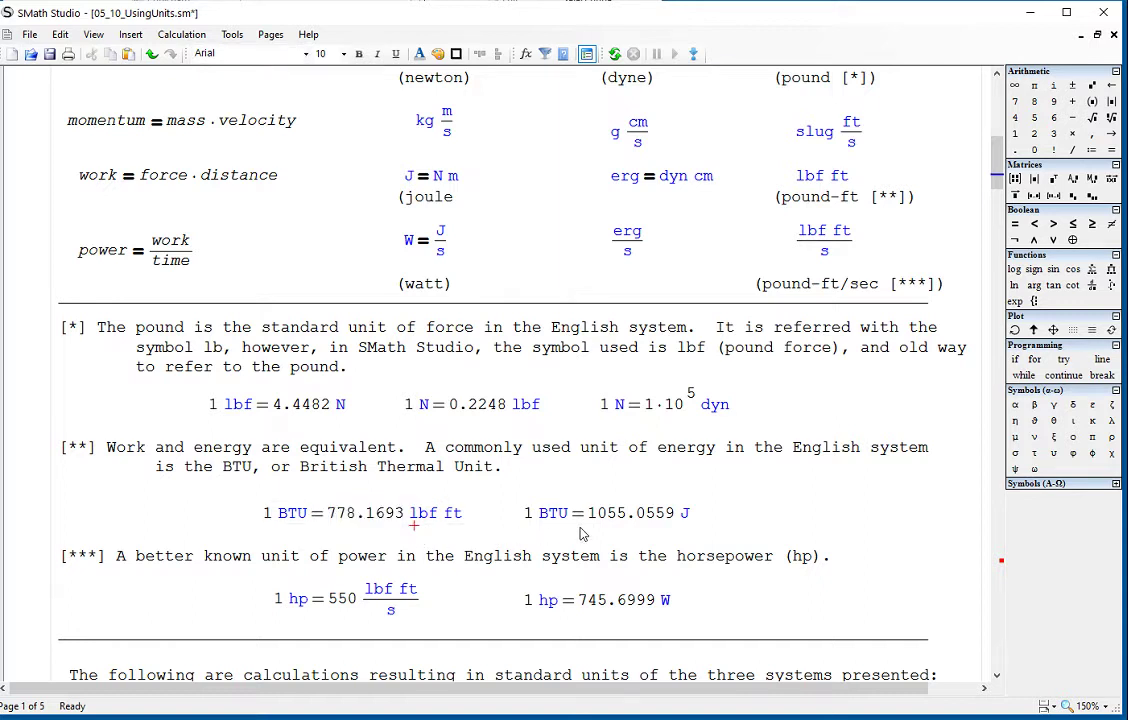
pyautogui.click(716, 518)
pyautogui.scroll(-1, 720, 518)
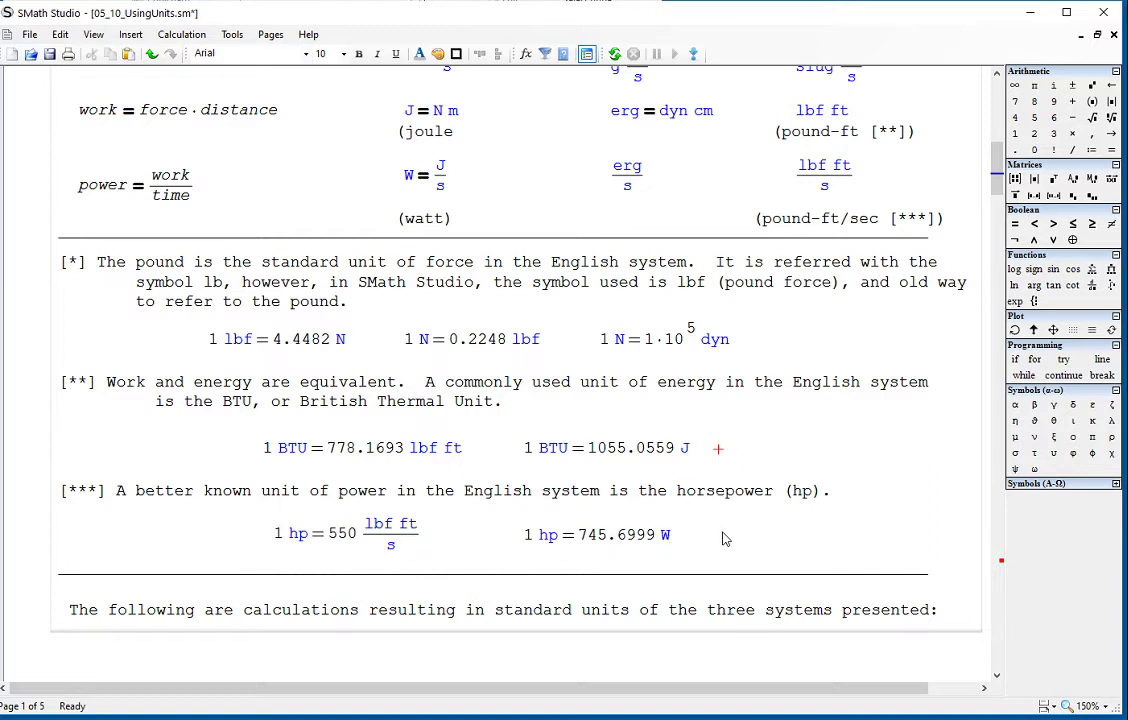
pyautogui.scroll(-5, 725, 539)
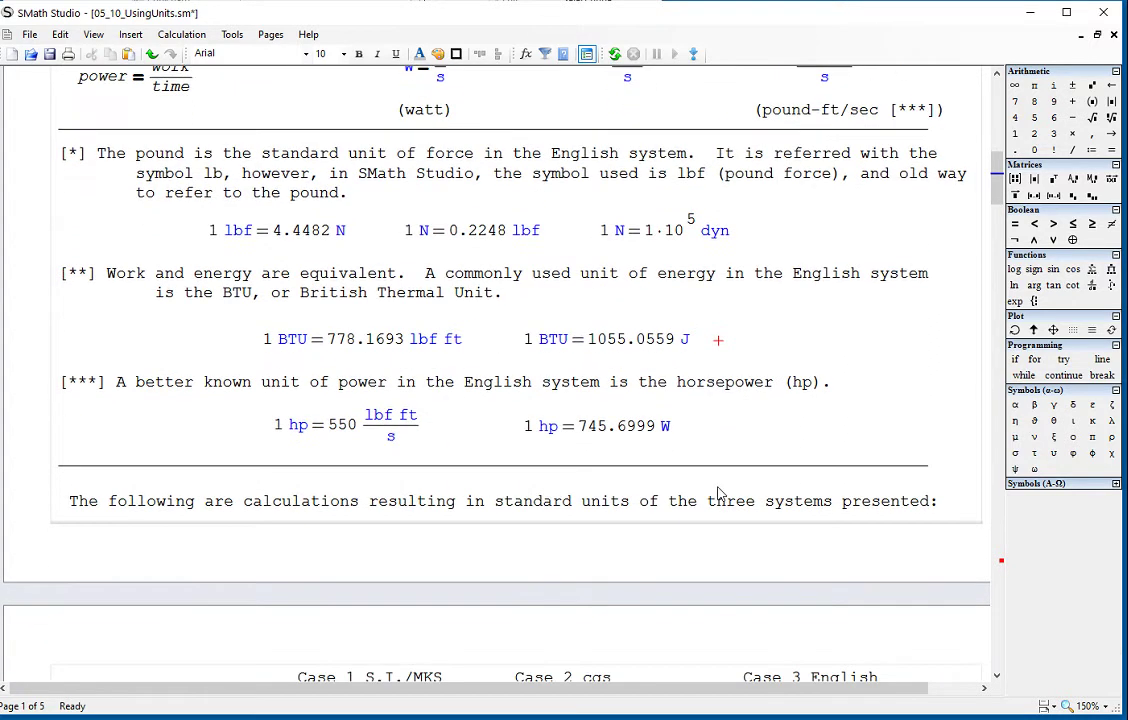
# Step: Scroll to the three-case results table and highlight S.I./MKS in the Case 1 heading
pyautogui.scroll(-10, 717, 490)
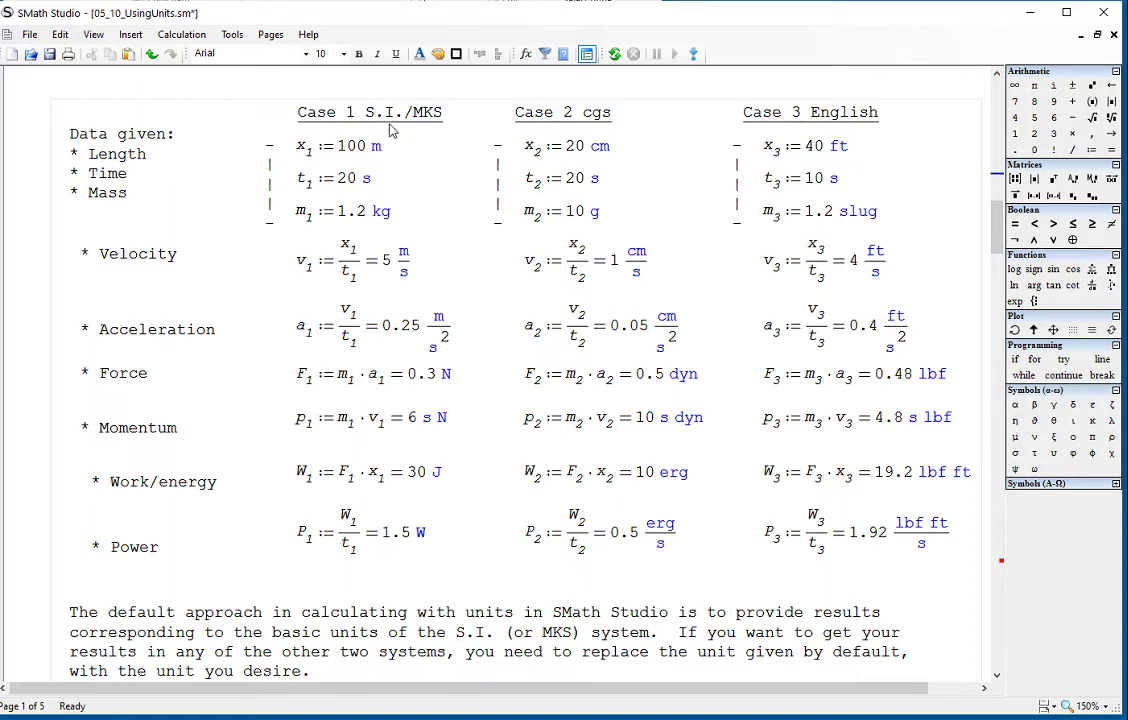
pyautogui.moveTo(366, 112); pyautogui.dragTo(443, 118)
pyautogui.click(424, 150)
pyautogui.scroll(-1, 642, 311)
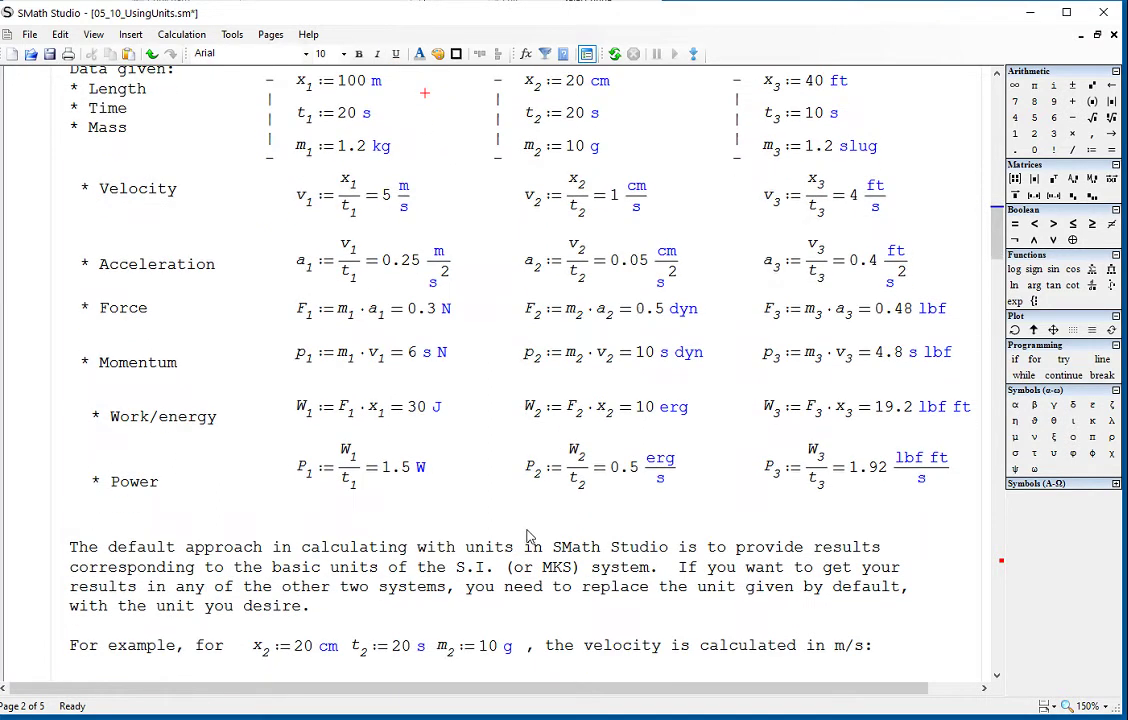
# Step: Paste a copy of the v2 formula below the table and evaluate it as 1 cm/s
pyautogui.click(523, 529)
pyautogui.press('Return')
pyautogui.press('Return')
pyautogui.moveTo(522, 192); pyautogui.dragTo(553, 195)
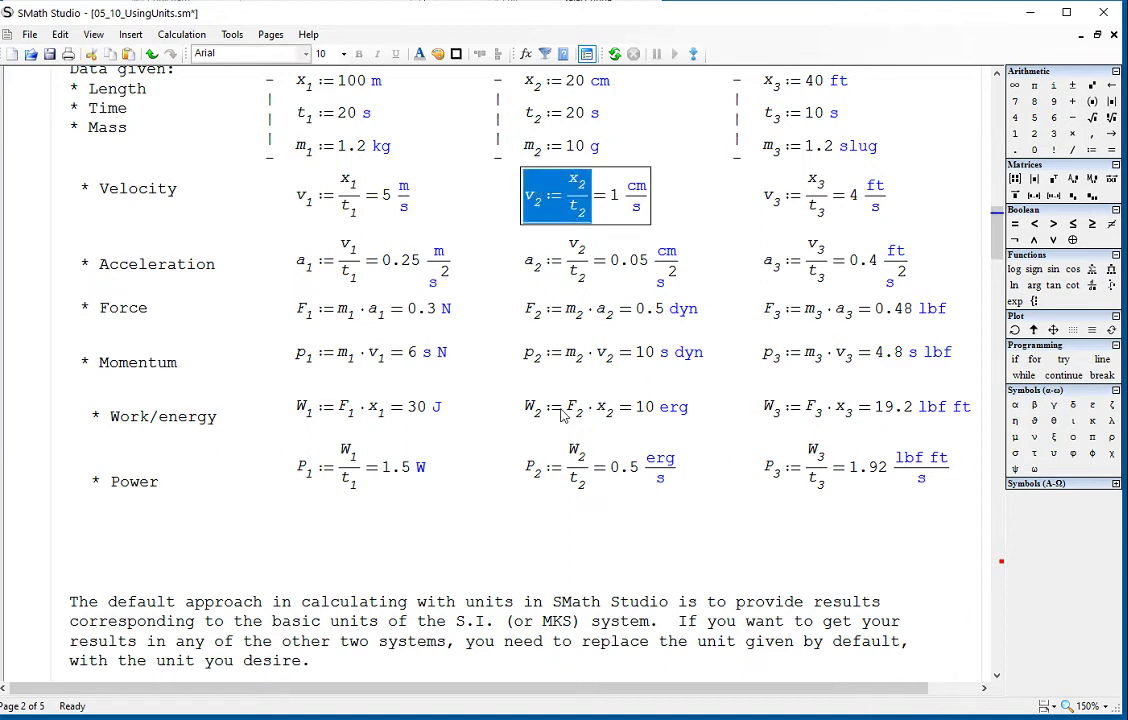
pyautogui.click(522, 530)
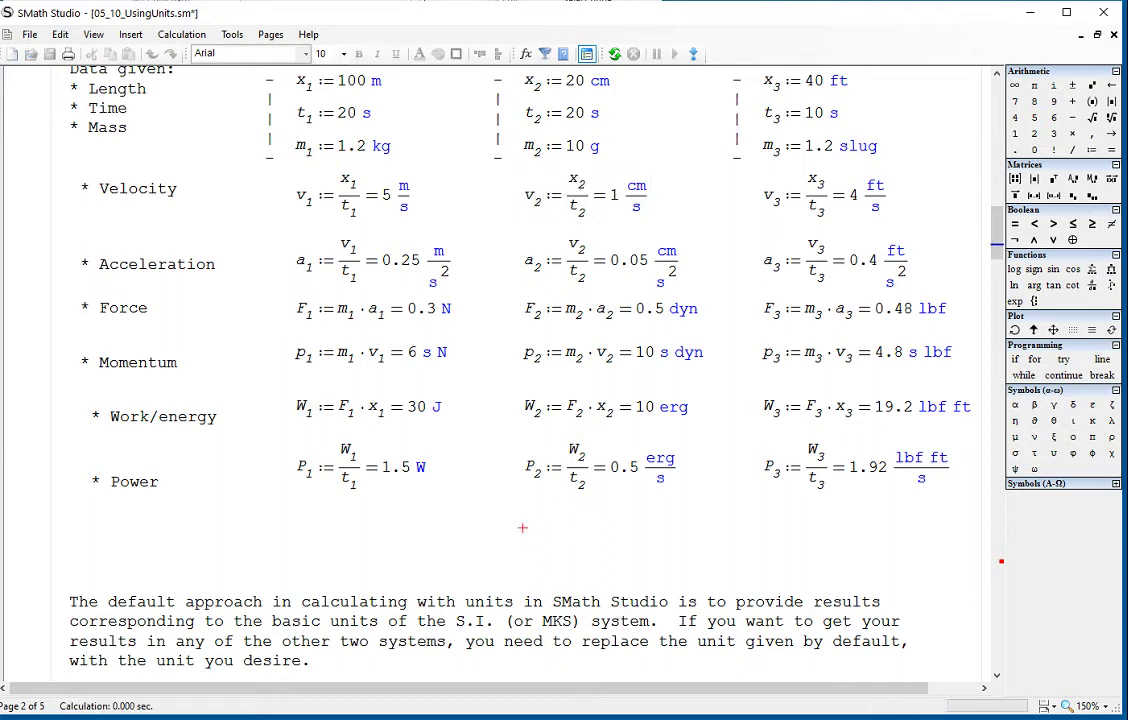
pyautogui.hotkey('ctrl', 'v')
pyautogui.write('=')
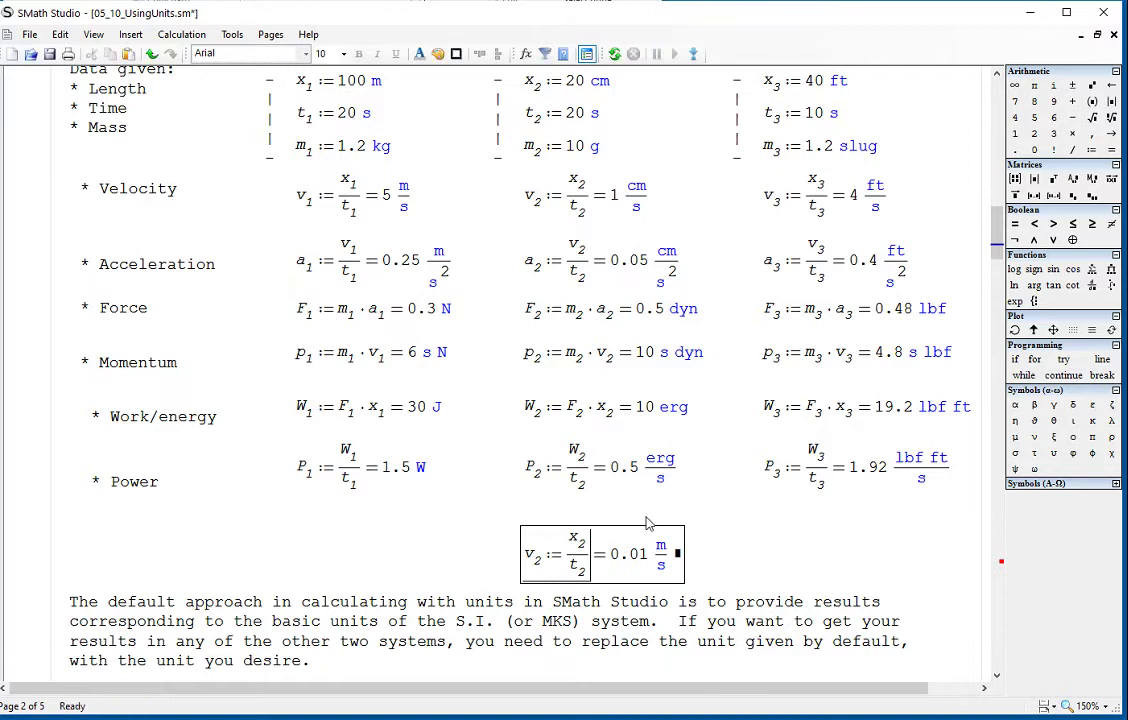
pyautogui.click(684, 558)
pyautogui.press('BackSpace')
pyautogui.write('c')
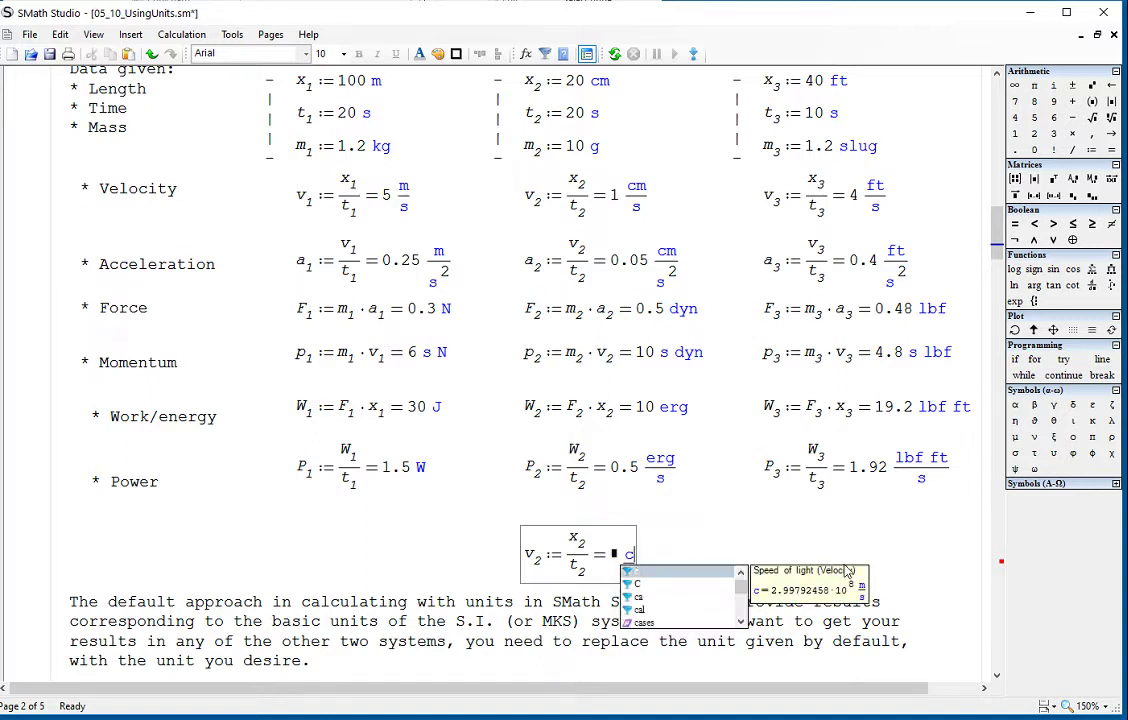
pyautogui.write('m/s')
pyautogui.press('Return')
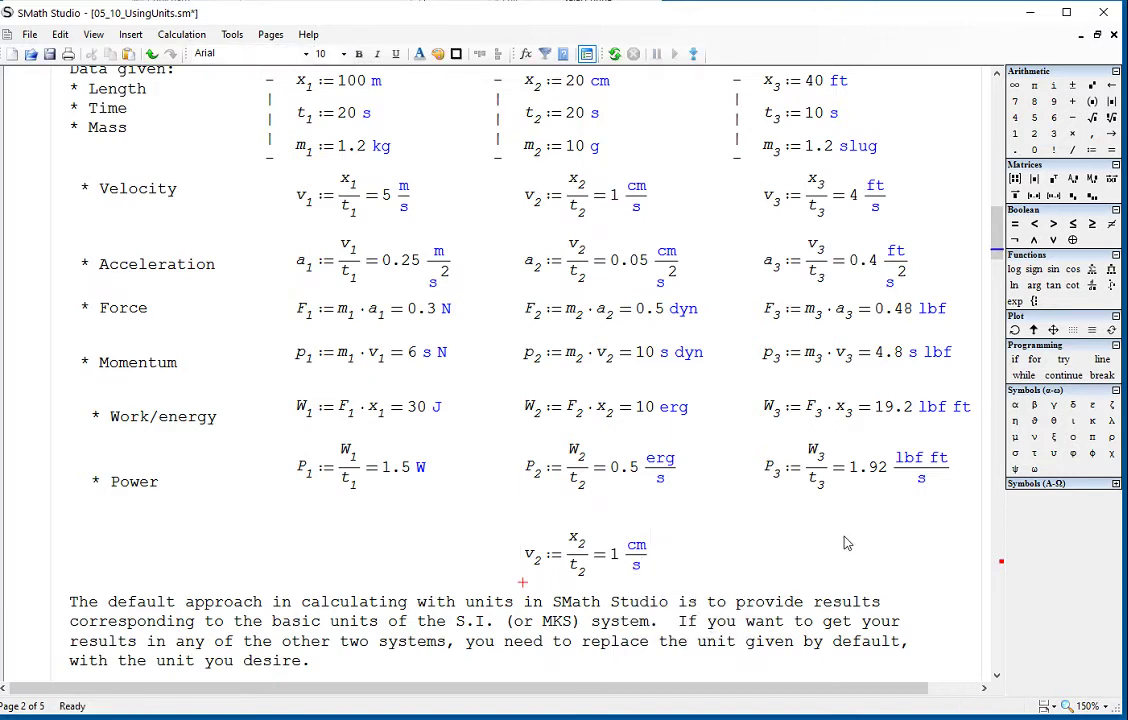
# Step: Delete the v2 = 1 cm/s expression and select the Case 1 S.I./MKS column
pyautogui.moveTo(686, 561); pyautogui.dragTo(648, 567)
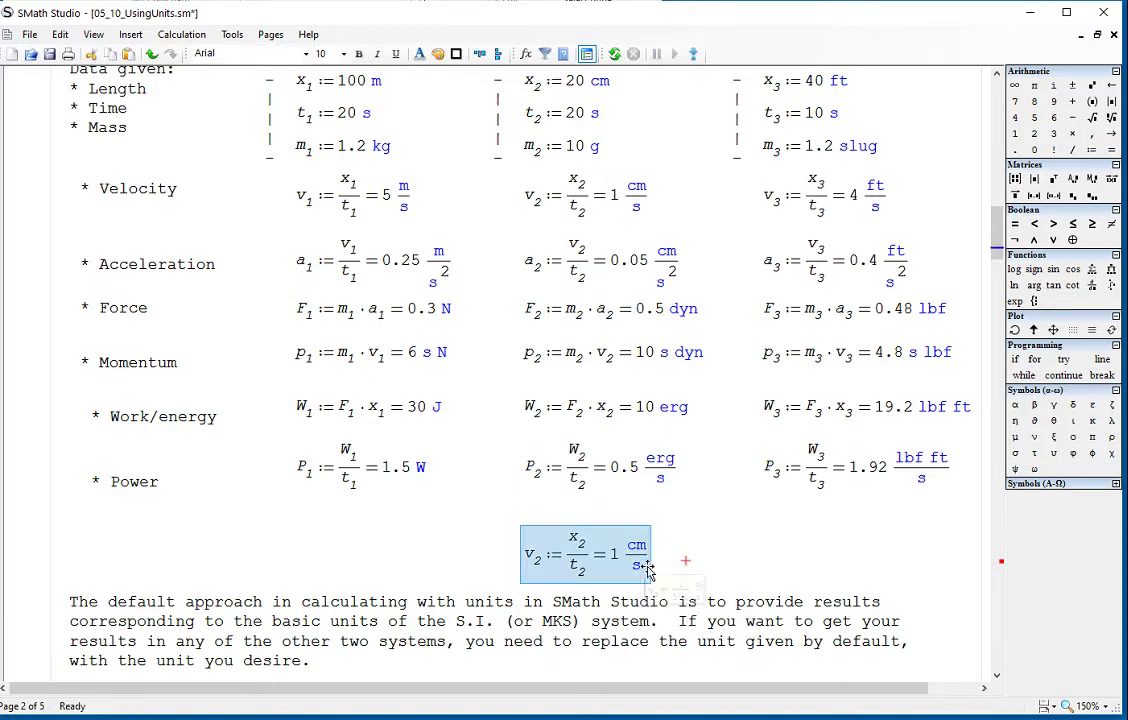
pyautogui.press('Delete')
pyautogui.scroll(3, 645, 565)
pyautogui.moveTo(414, 636); pyautogui.dragTo(325, 172)
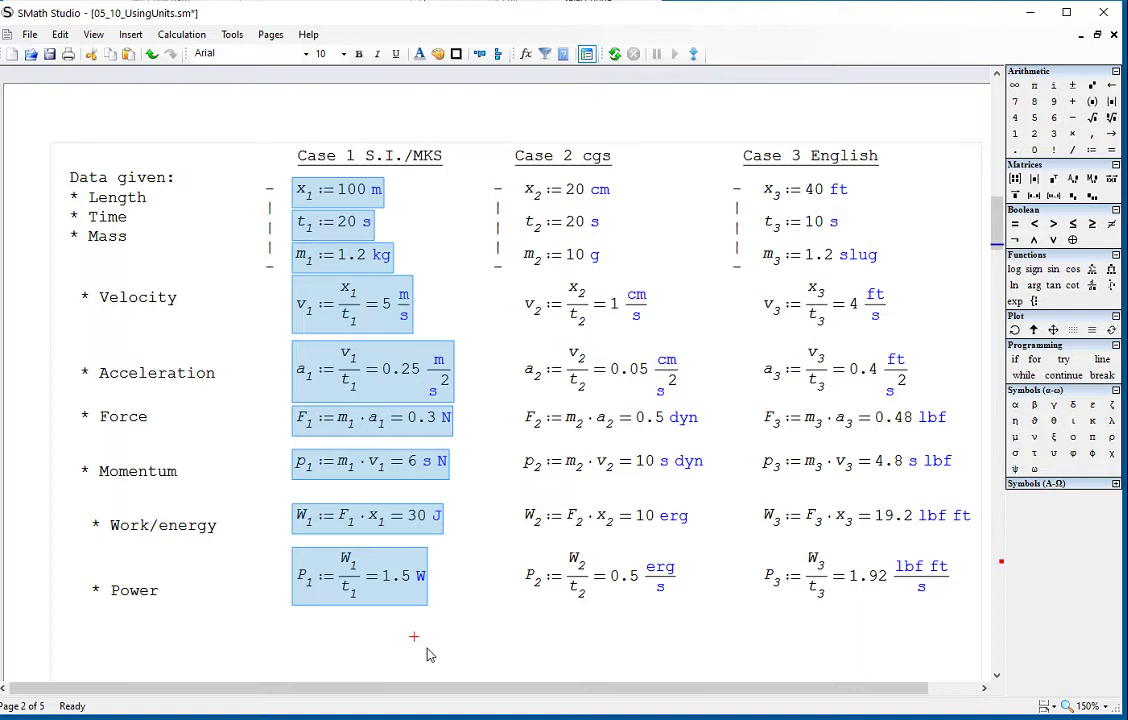
pyautogui.click(620, 616)
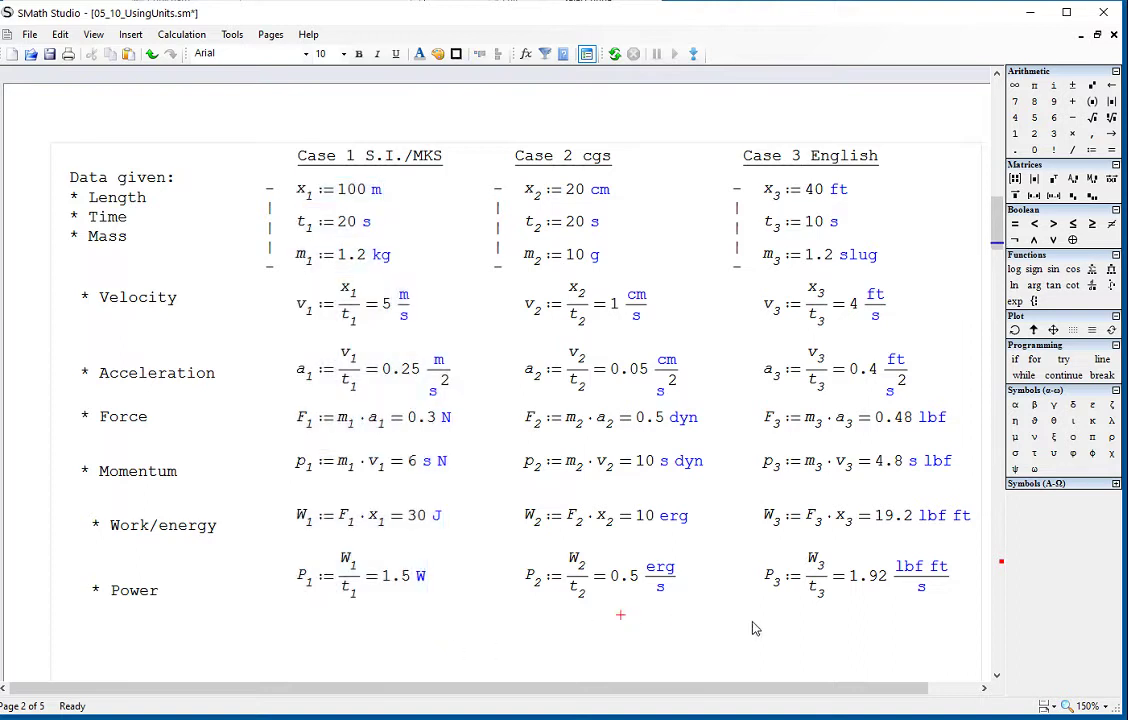
pyautogui.doubleClick(816, 588)
pyautogui.moveTo(816, 590); pyautogui.dragTo(787, 578)
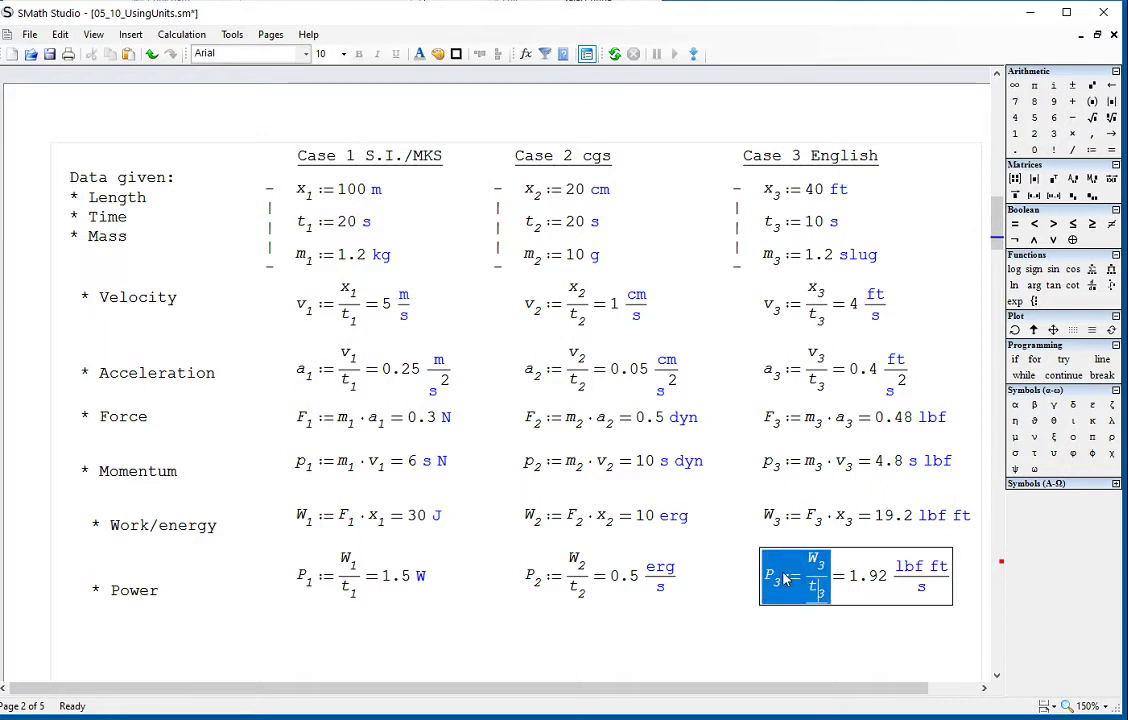
pyautogui.scroll(-2, 755, 640)
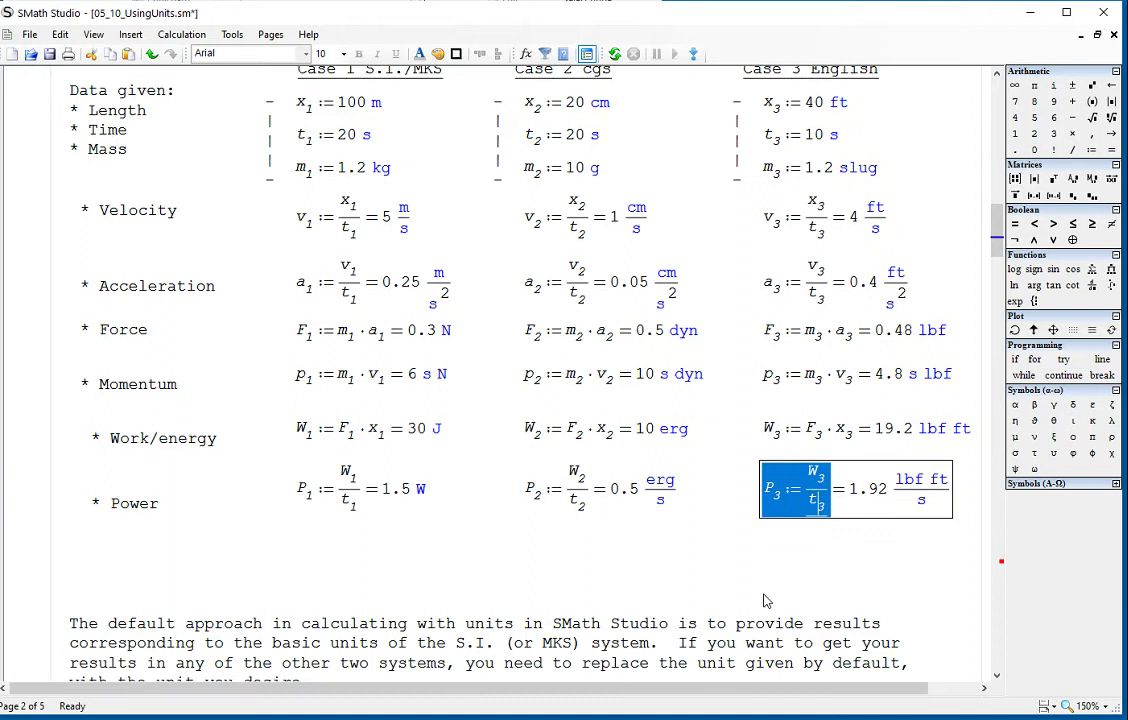
pyautogui.click(760, 550)
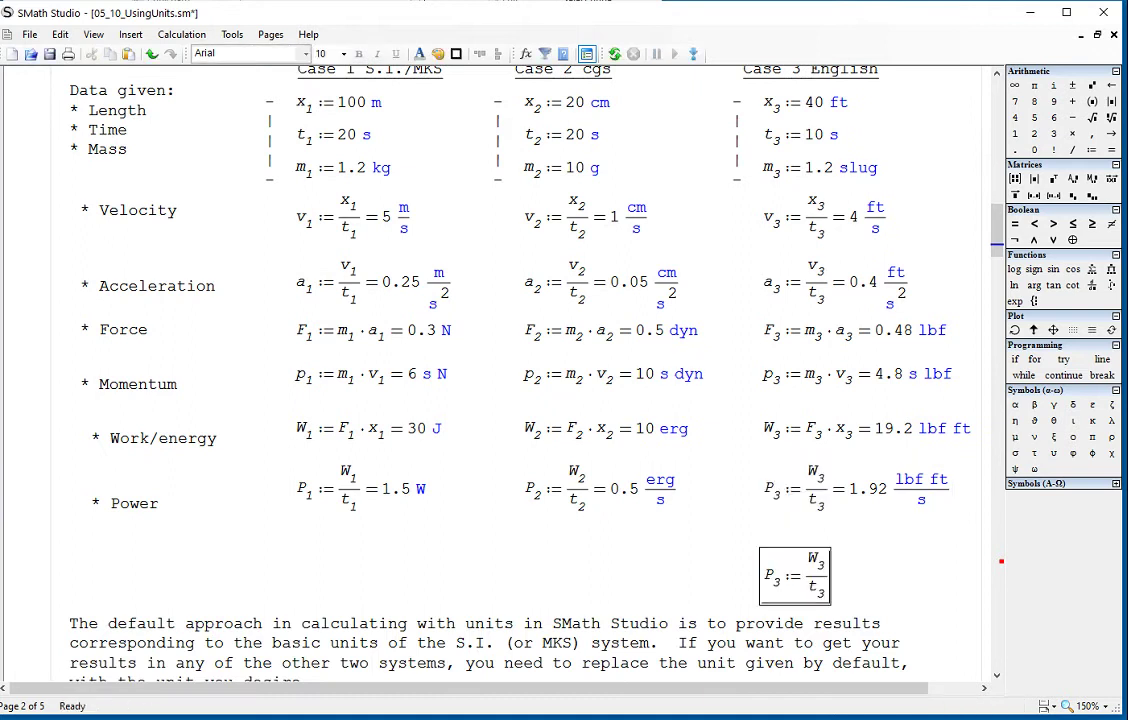
pyautogui.write('=2.6032 W')
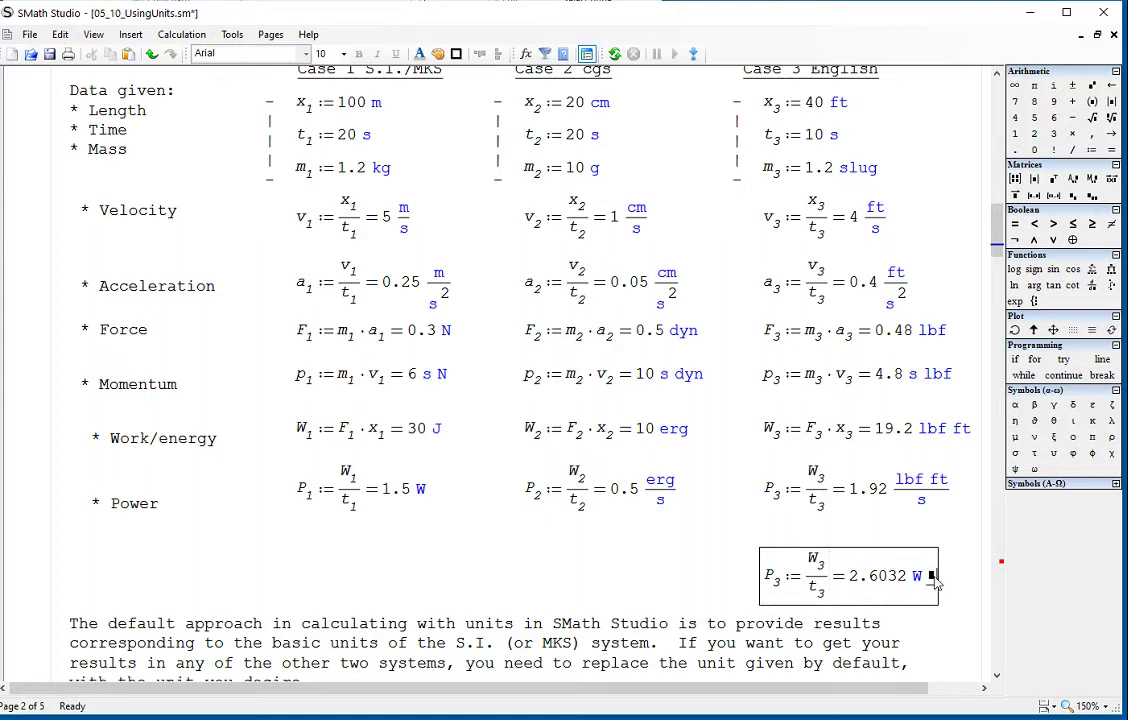
pyautogui.press('BackSpace')
pyautogui.write('l')
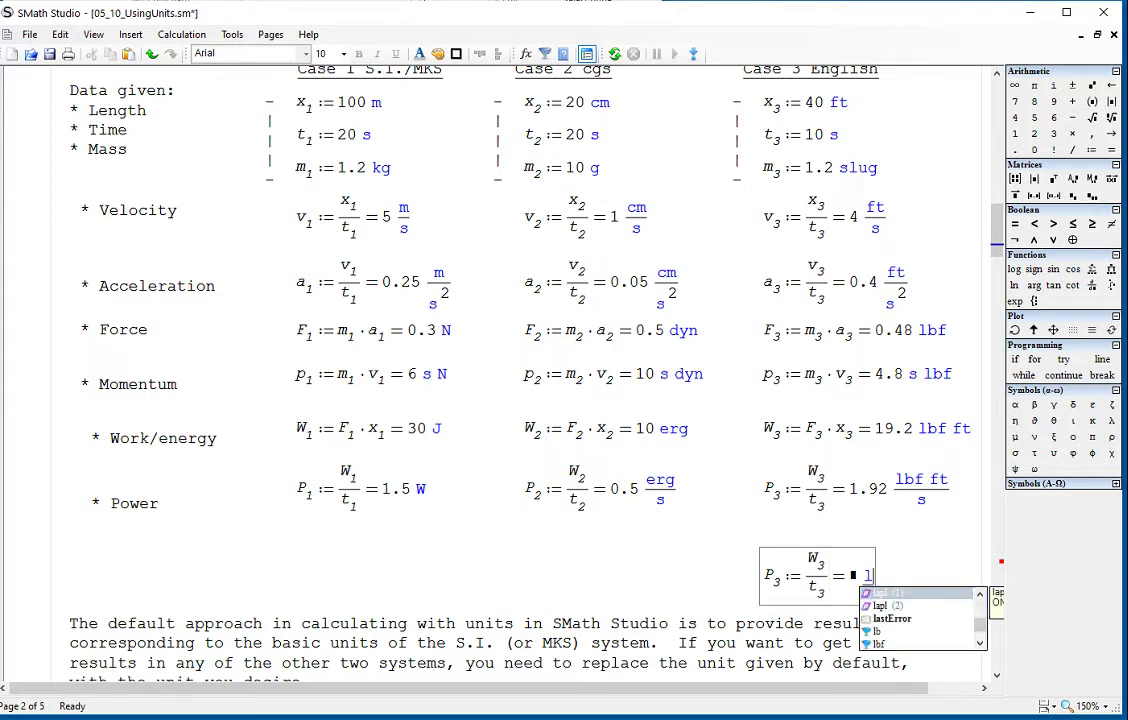
pyautogui.write('bf*')
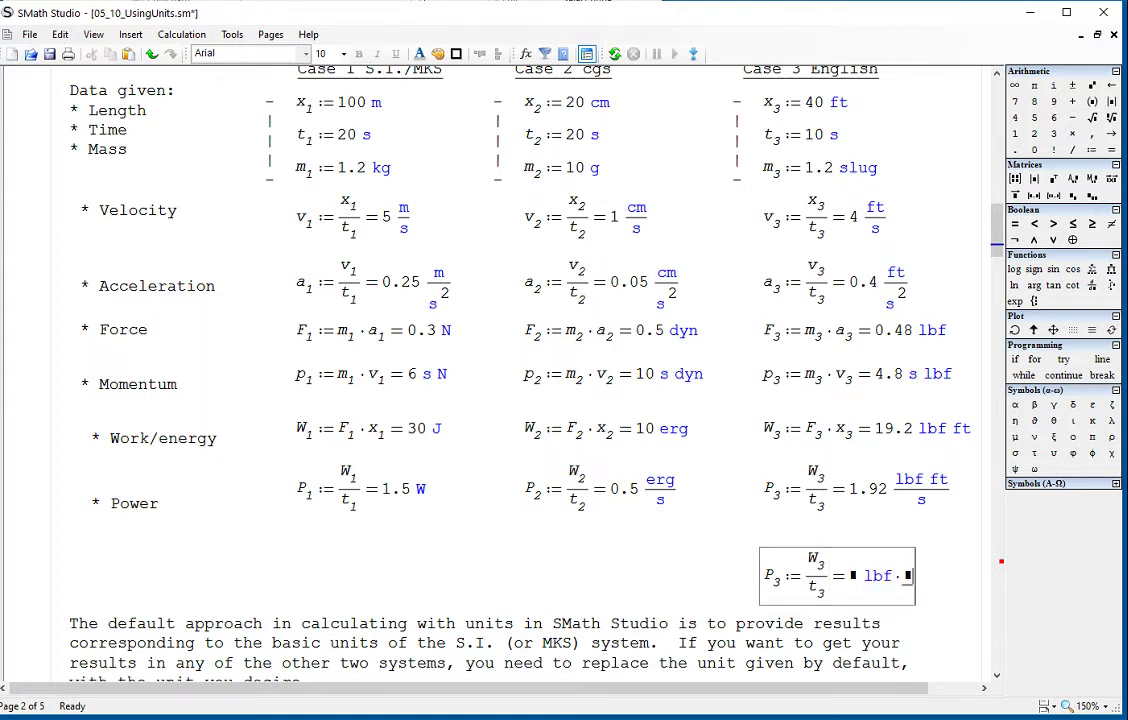
pyautogui.write('ft')
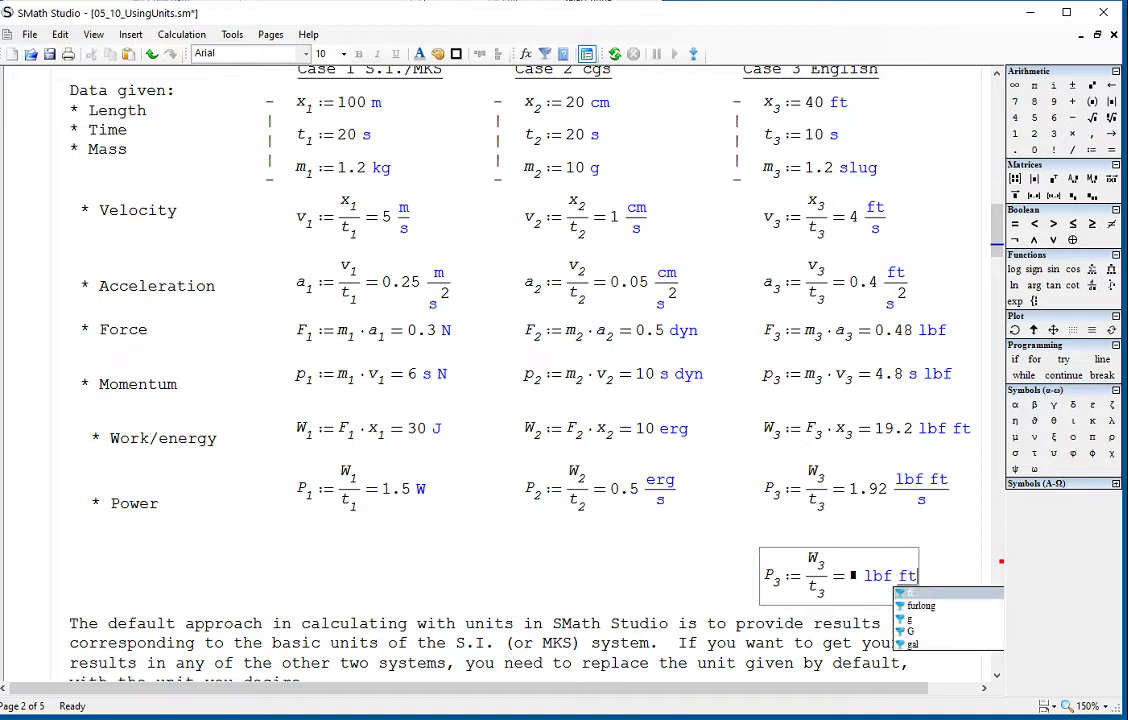
pyautogui.press('space')
pyautogui.write('/s')
pyautogui.press('Return')
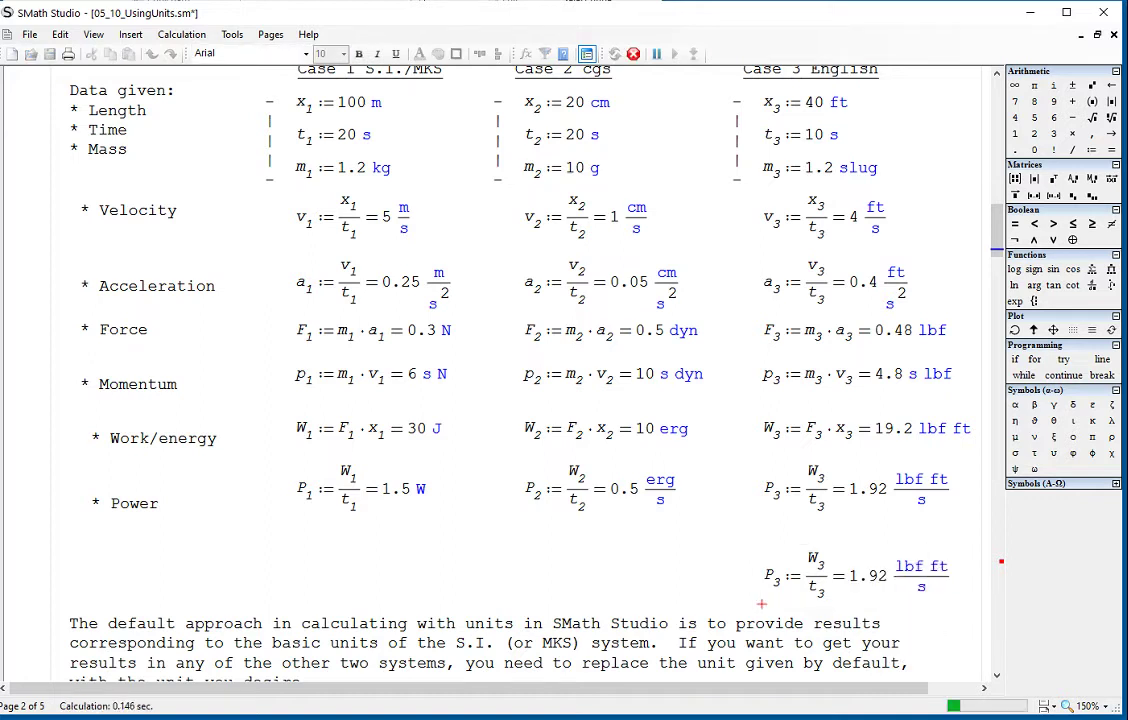
pyautogui.moveTo(830, 536); pyautogui.dragTo(922, 589)
pyautogui.press('Delete')
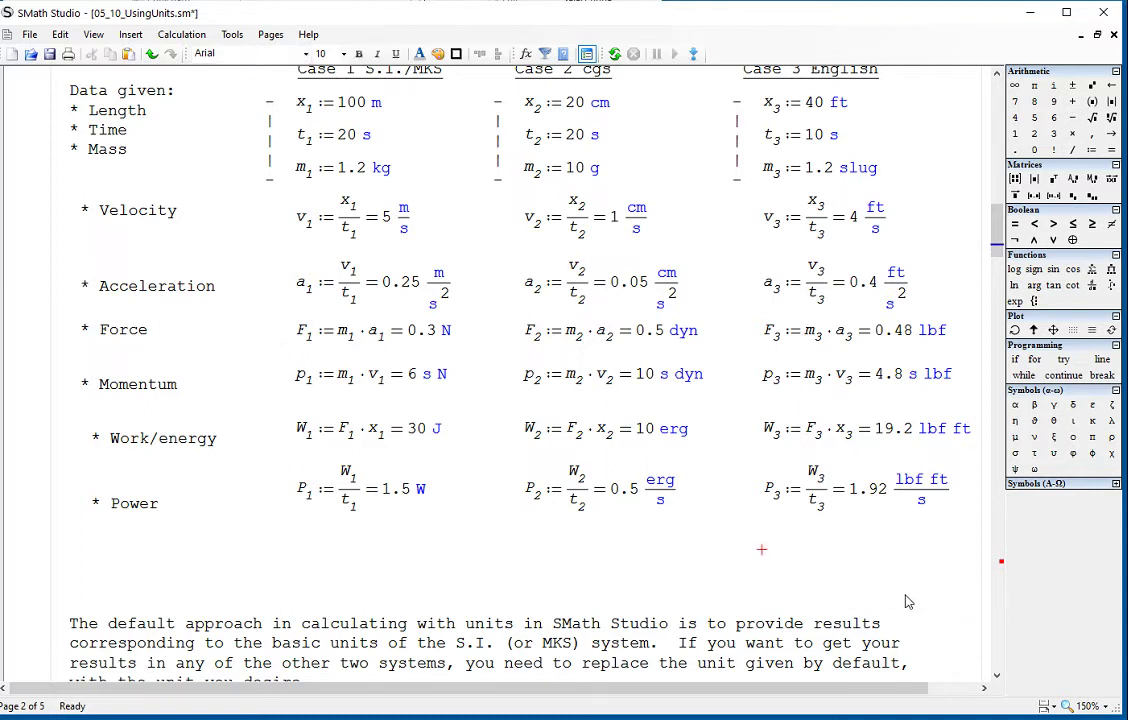
pyautogui.click(902, 581)
# Step: Scroll through the cgs conversion rows and inspect the 0.0001 s N momentum result
pyautogui.scroll(-5, 520, 380)
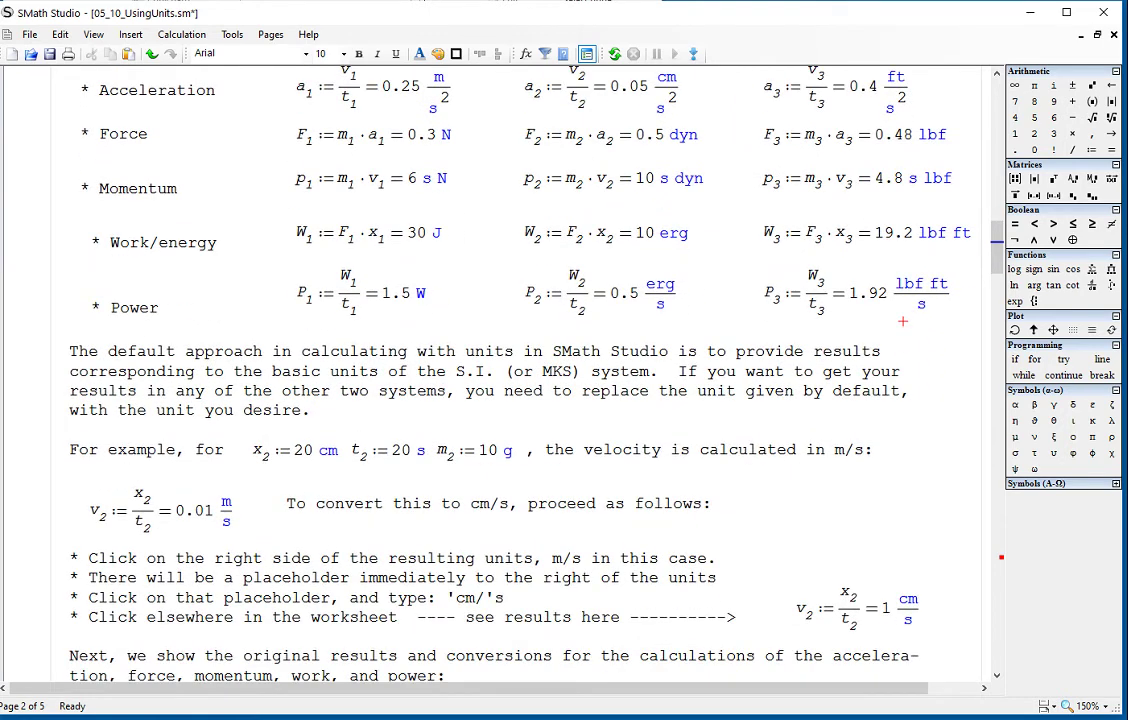
pyautogui.scroll(-1, 520, 380)
pyautogui.scroll(-4, 520, 380)
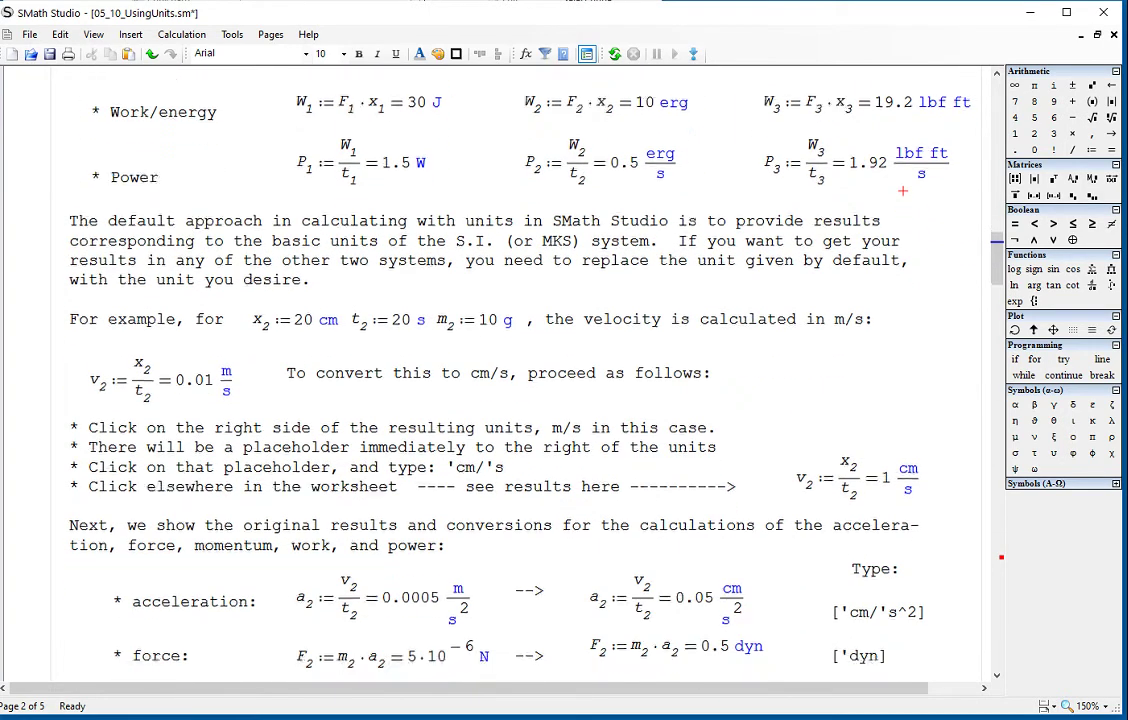
pyautogui.scroll(-1, 903, 604)
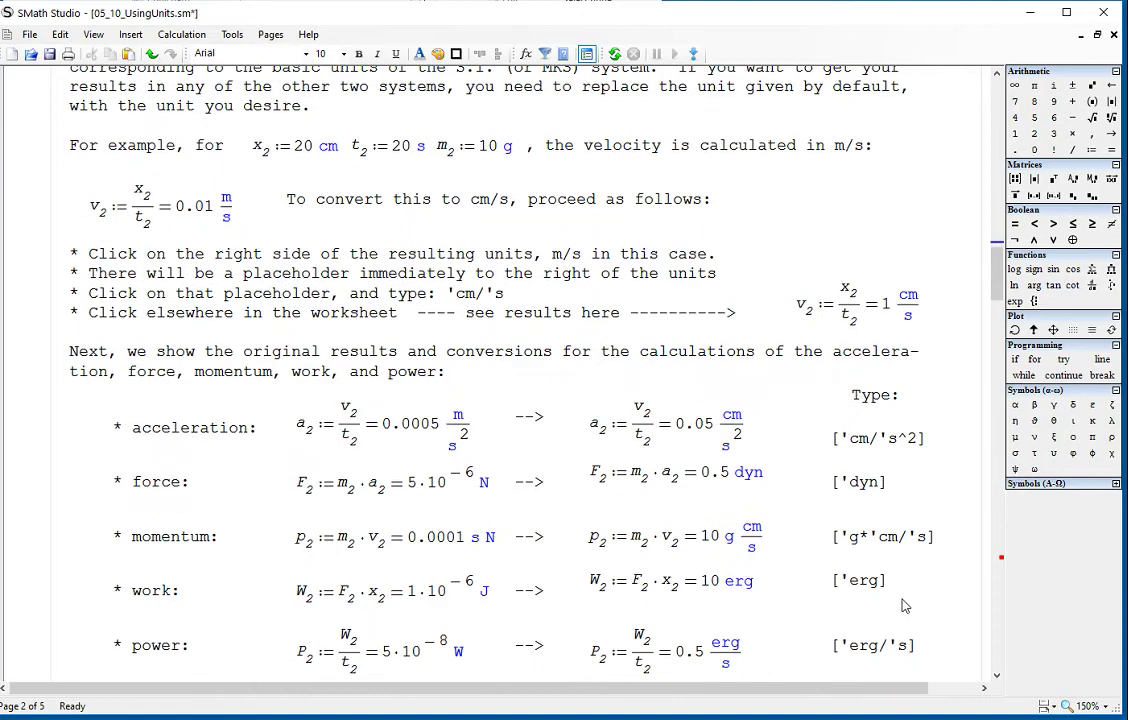
pyautogui.scroll(-1, 903, 604)
pyautogui.scroll(-1, 903, 604)
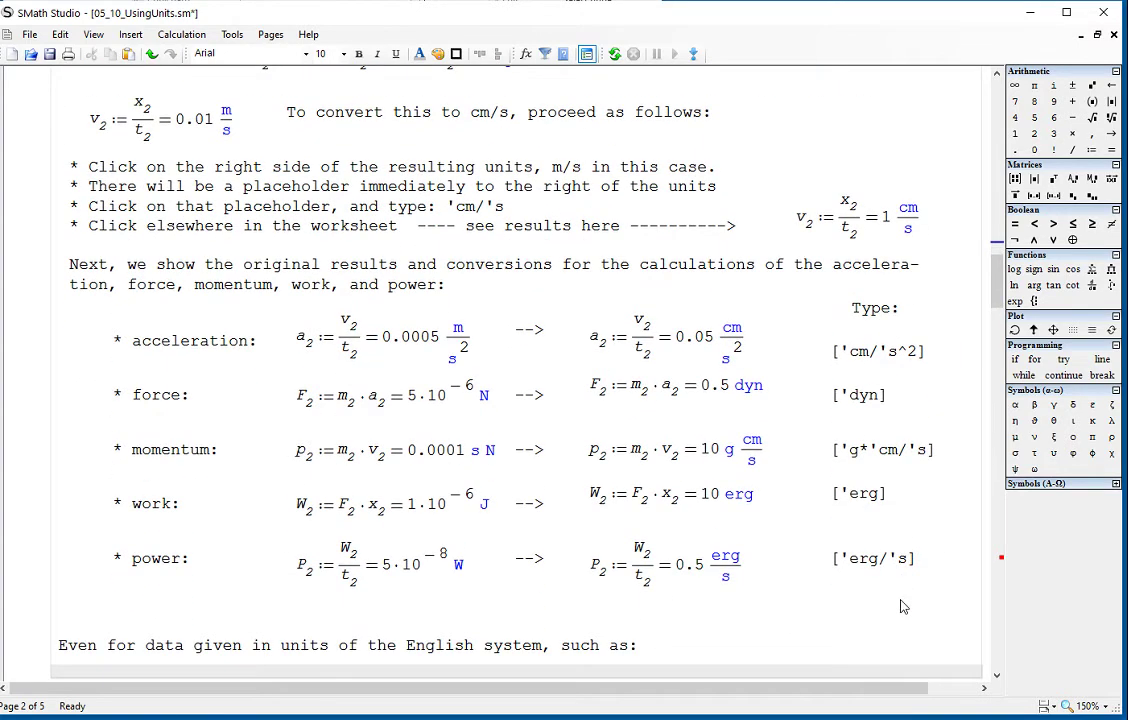
pyautogui.scroll(-1, 903, 604)
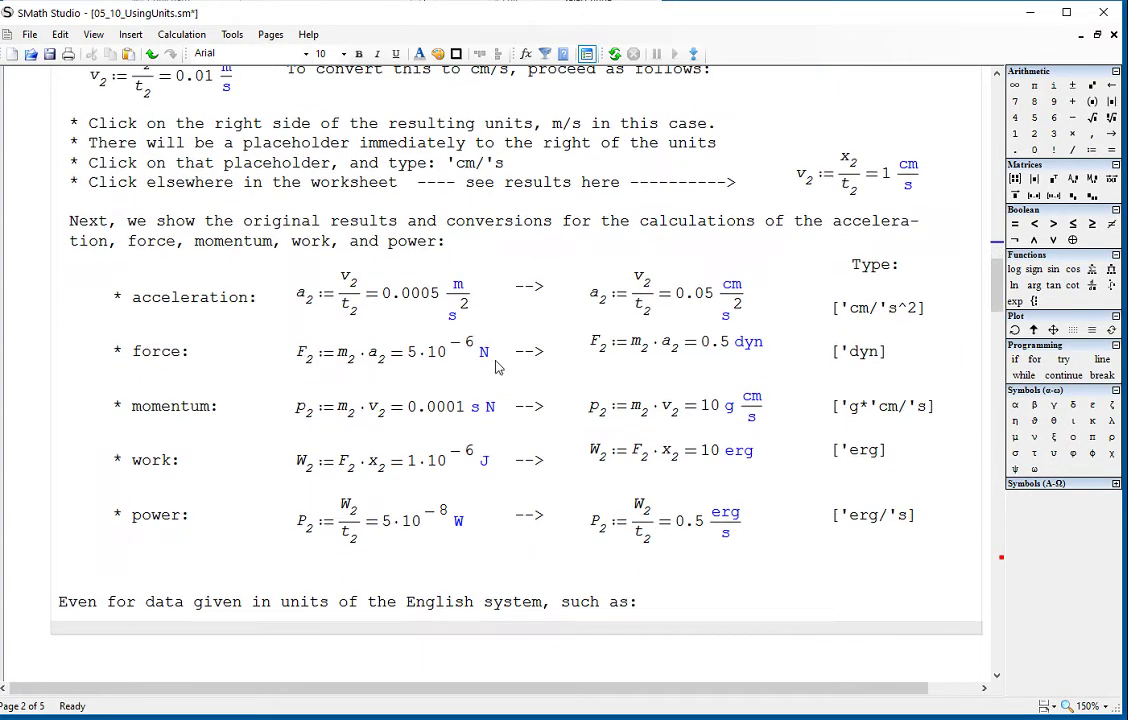
pyautogui.click(476, 412)
# Step: Inspect the English data definitions x, t, m, the SI default results and the ft/s hint
pyautogui.scroll(-4, 642, 262)
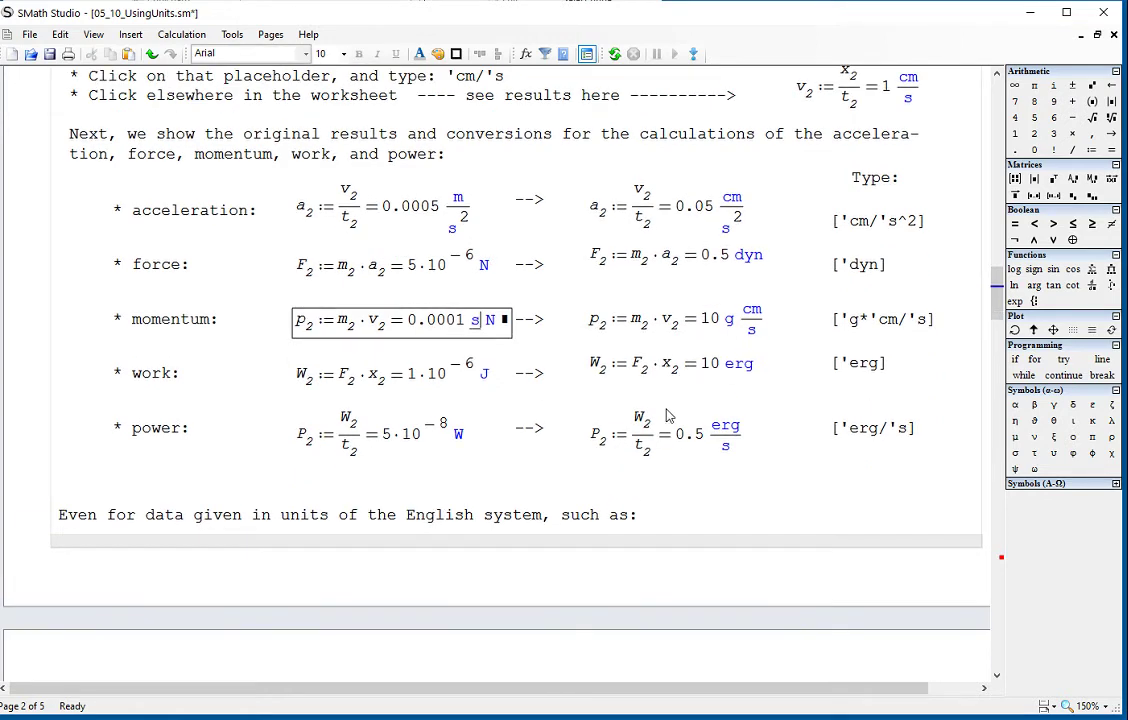
pyautogui.scroll(-6, 669, 416)
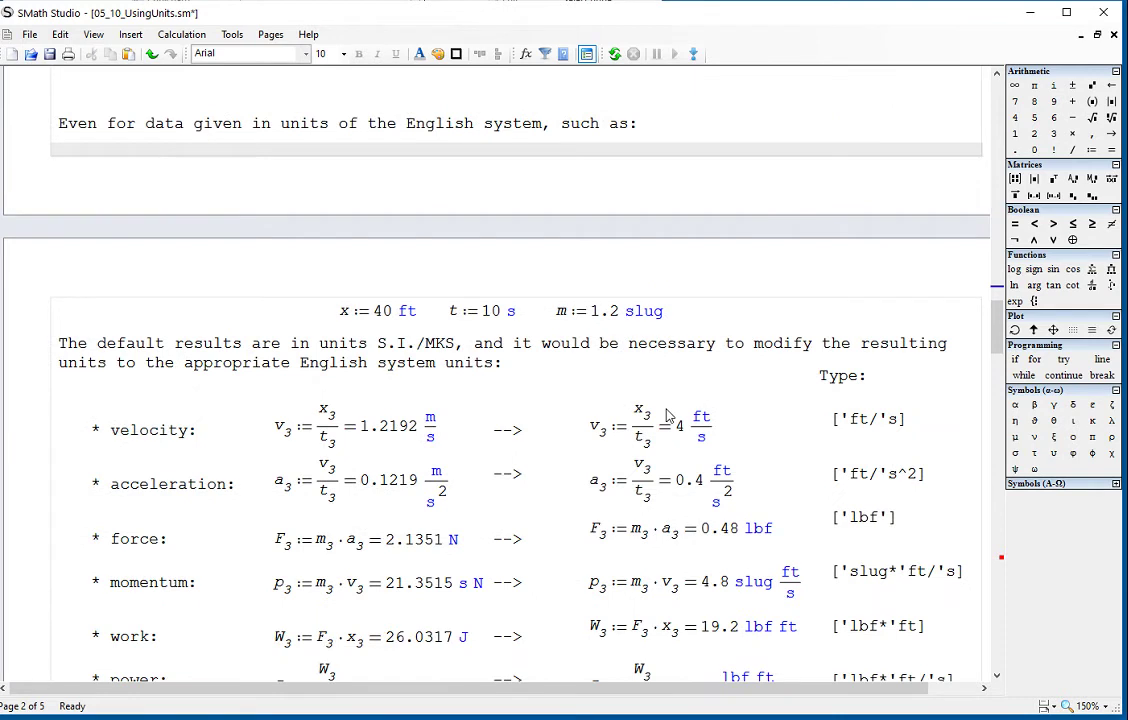
pyautogui.moveTo(700, 322); pyautogui.dragTo(368, 328)
pyautogui.scroll(-2, 370, 410)
pyautogui.moveTo(457, 617); pyautogui.dragTo(240, 276)
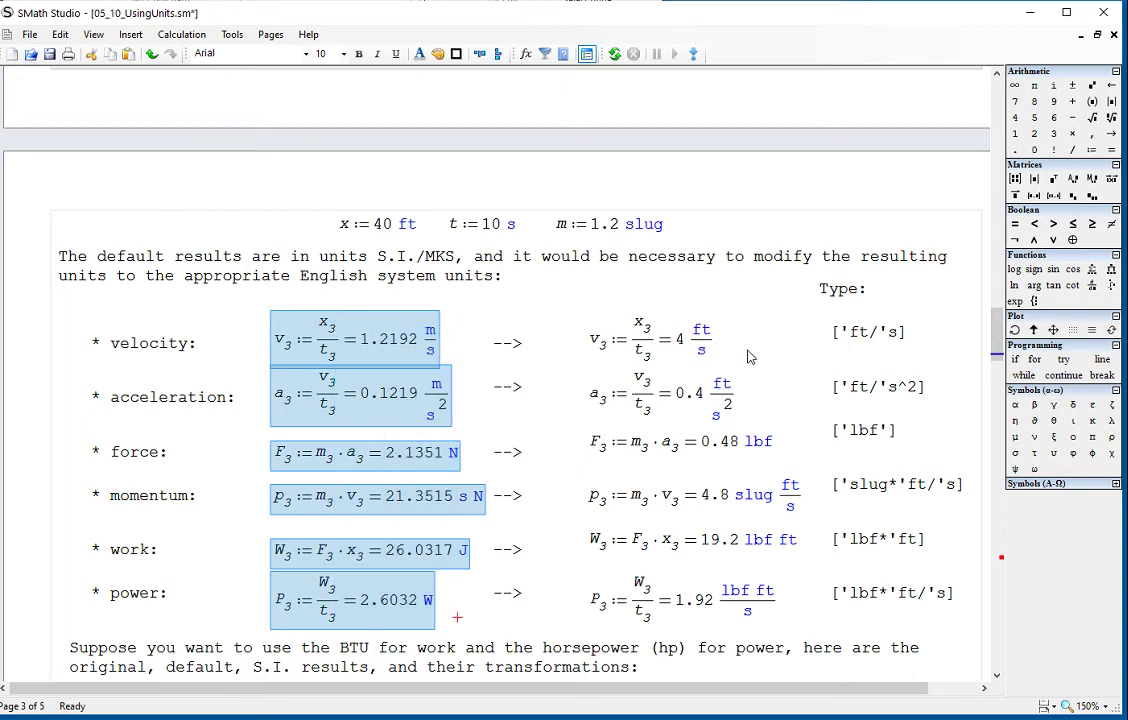
pyautogui.click(714, 349)
pyautogui.click(872, 338)
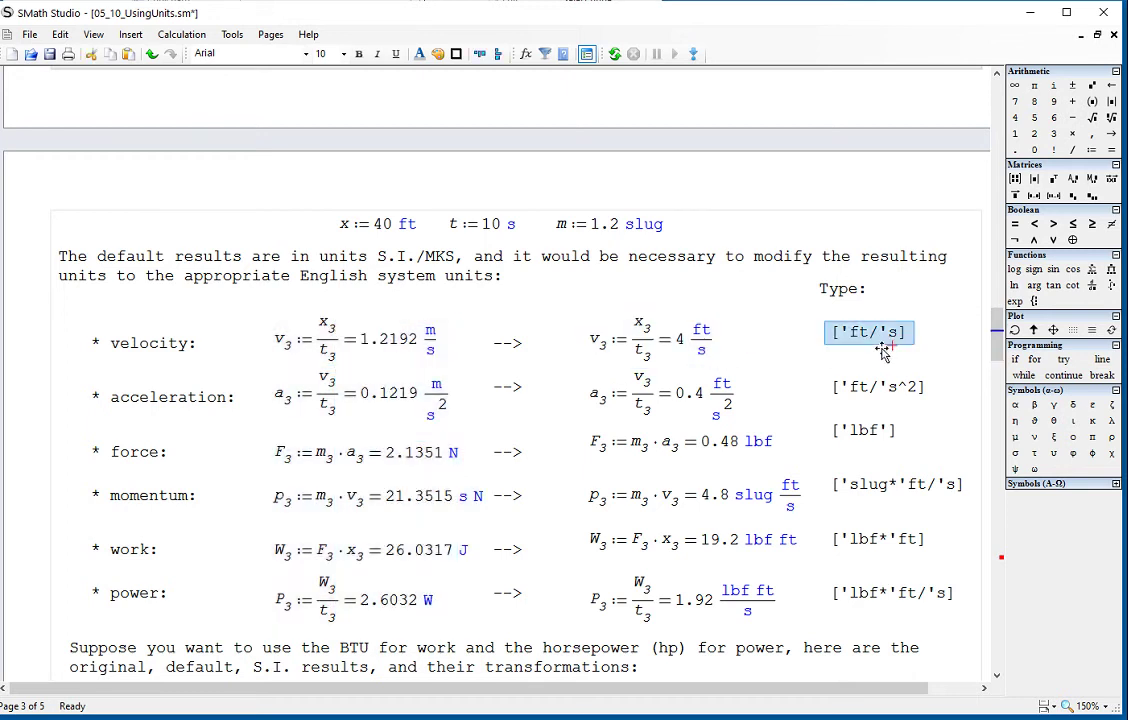
# Step: Examine the SI velocity units and highlight the 'ft/s' unit hint text
pyautogui.scroll(-1, 875, 350)
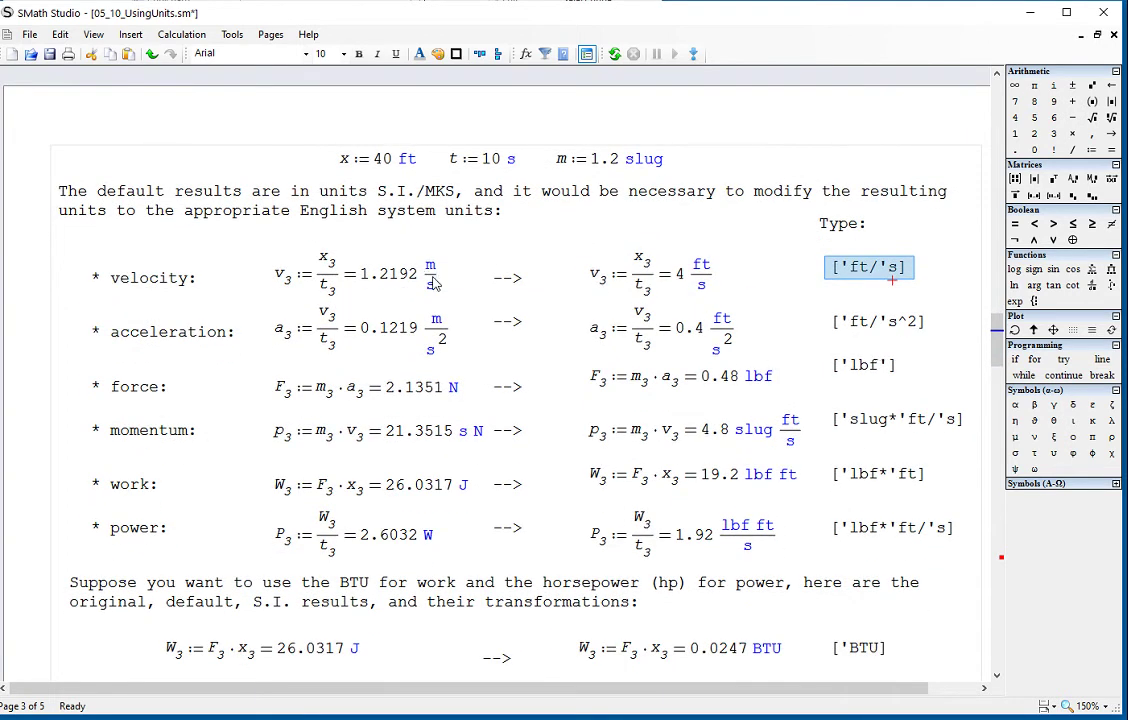
pyautogui.click(440, 285)
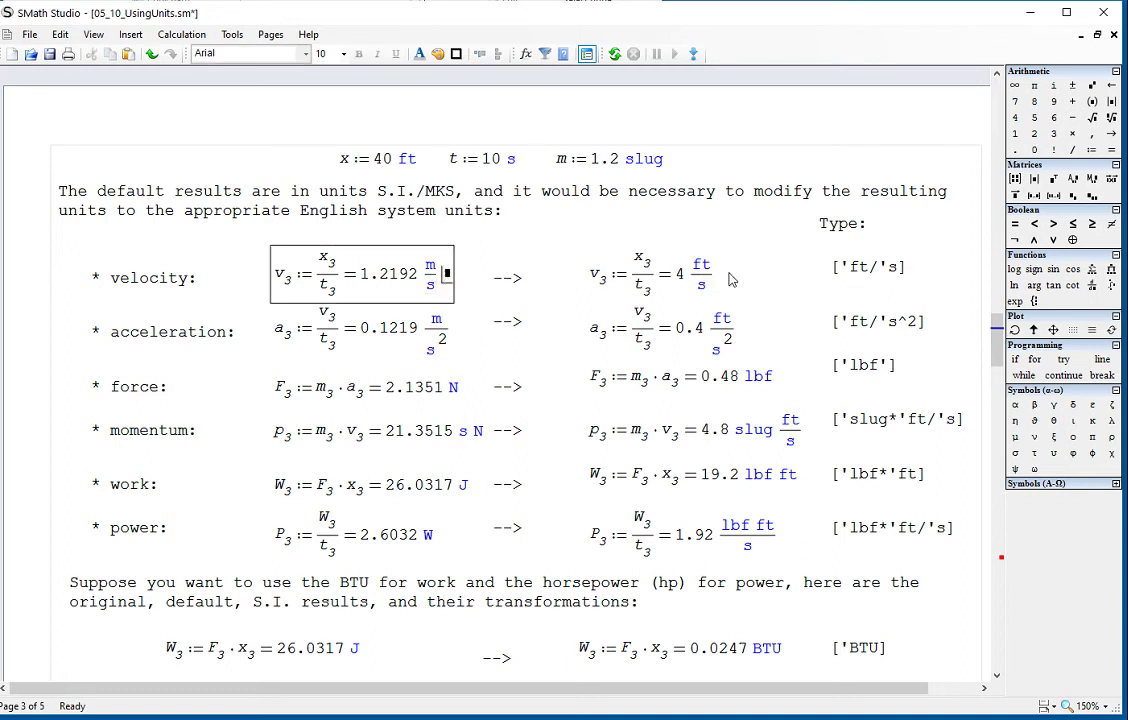
pyautogui.moveTo(845, 280); pyautogui.dragTo(900, 270)
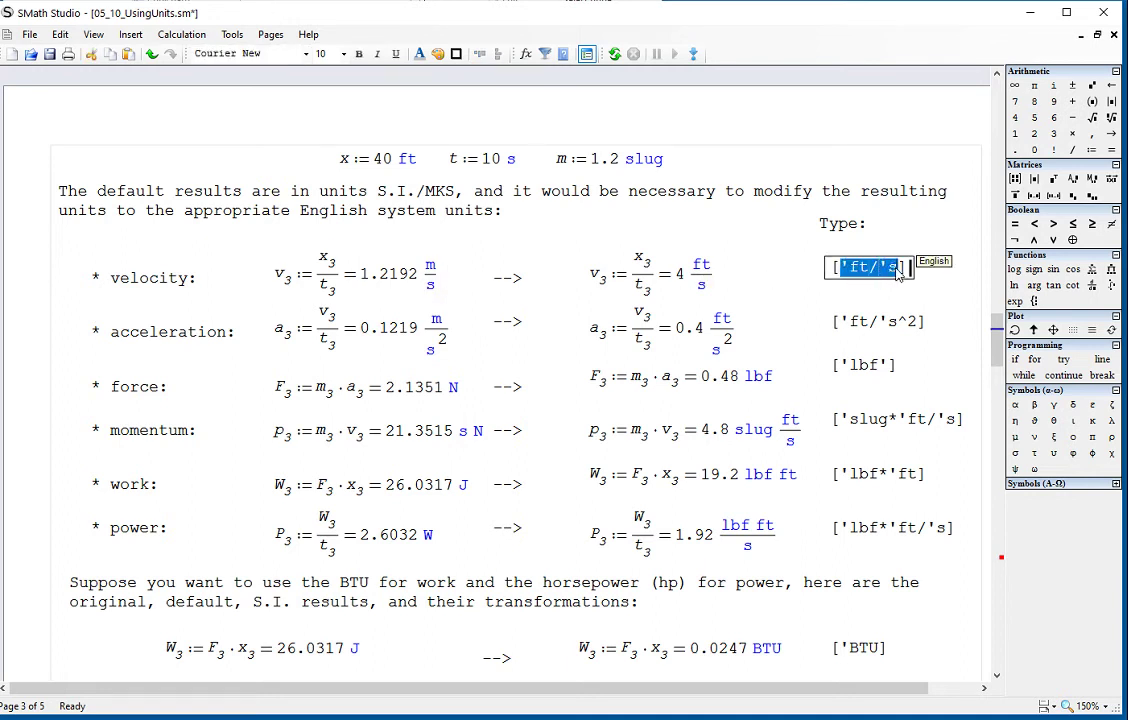
pyautogui.scroll(-1, 745, 380)
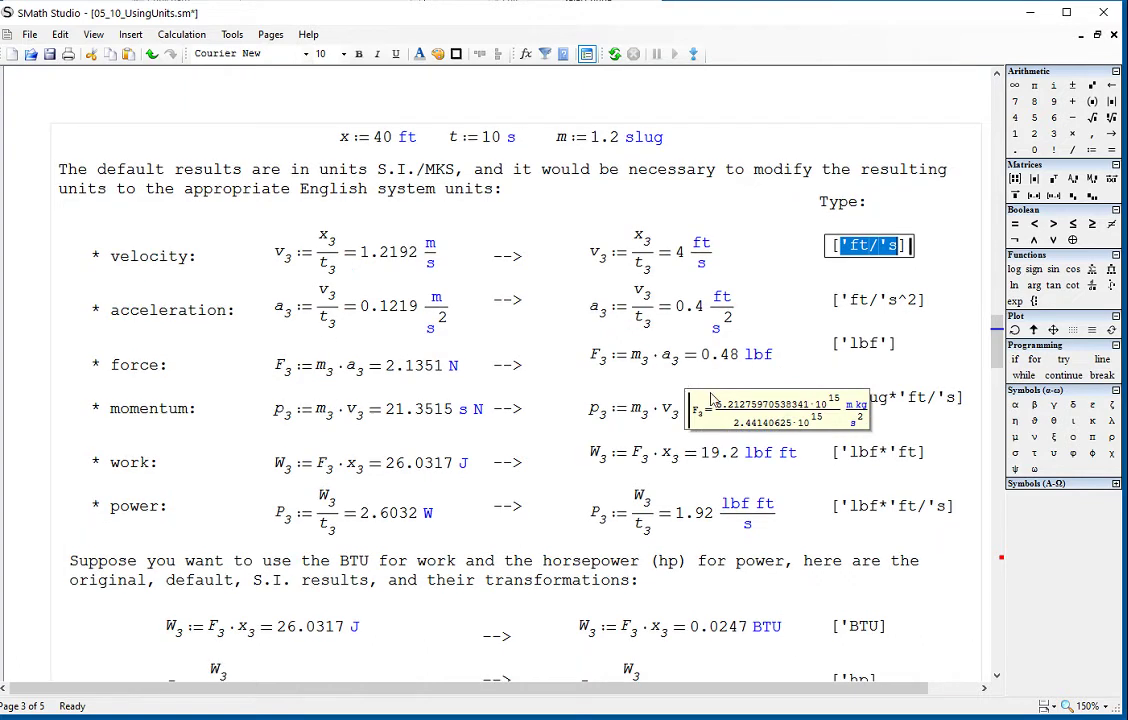
pyautogui.click(945, 641)
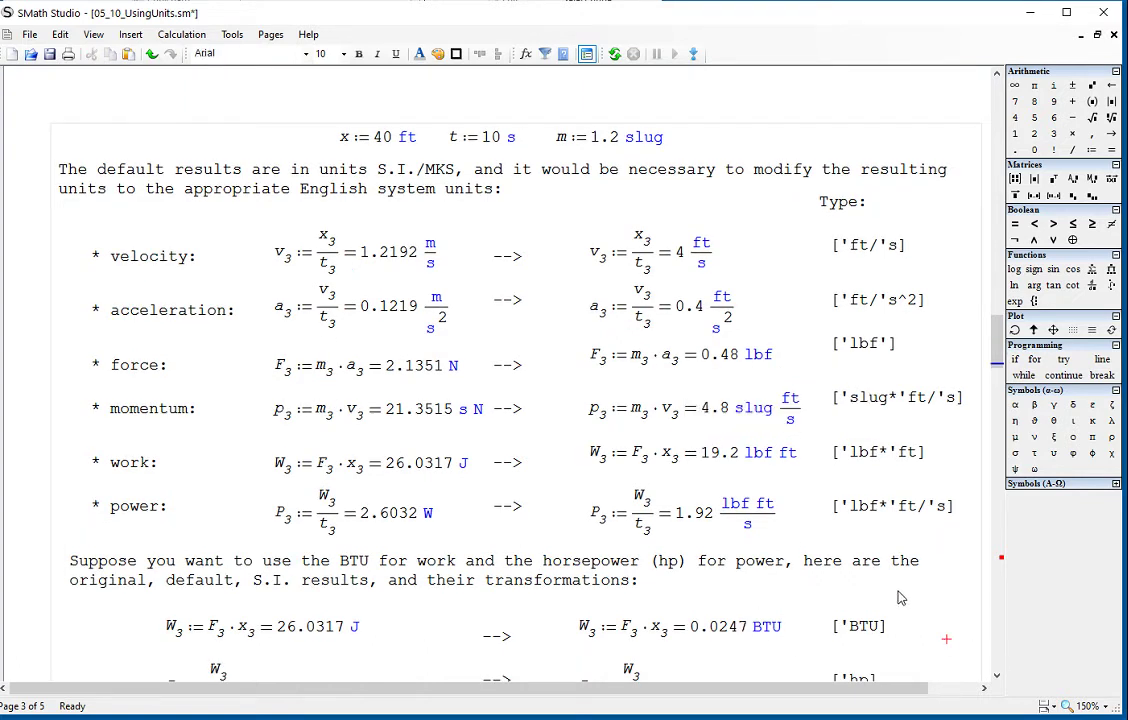
# Step: Inspect the W3 = 26.0317 J work result and its W unit
pyautogui.scroll(-1, 907, 592)
pyautogui.scroll(-1, 916, 586)
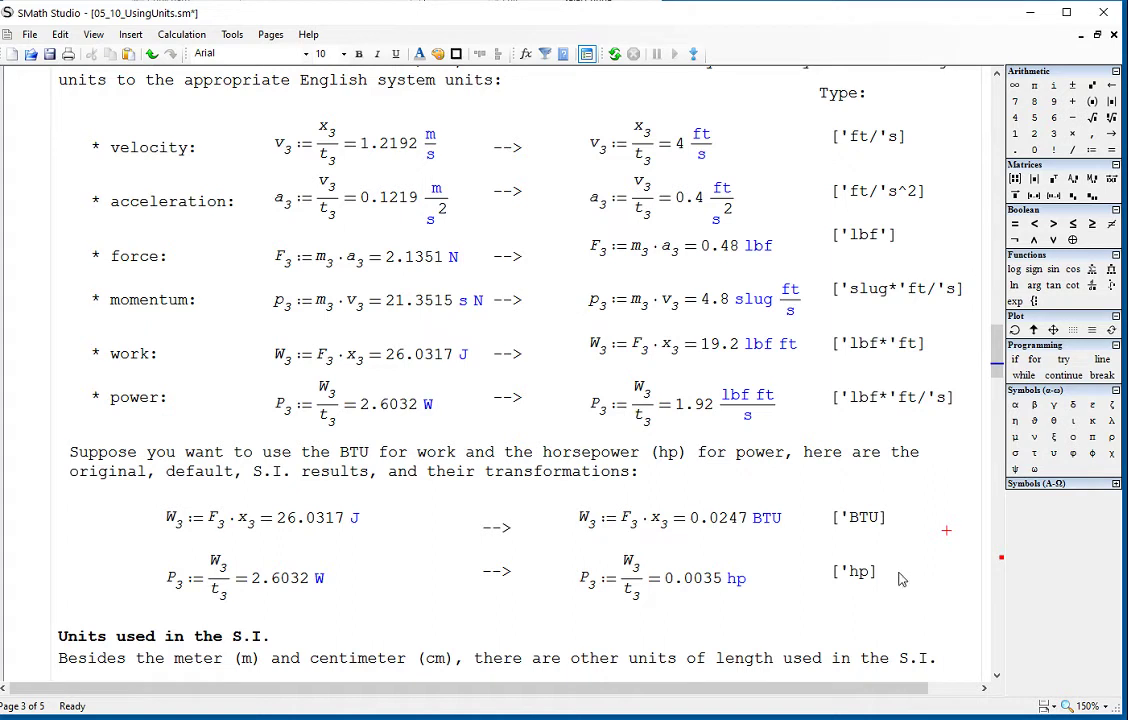
pyautogui.click(345, 528)
pyautogui.click(718, 542)
pyautogui.click(327, 583)
# Step: Inspect the bohr description line and its conversion expression, leaving both unchanged
pyautogui.scroll(-4, 850, 600)
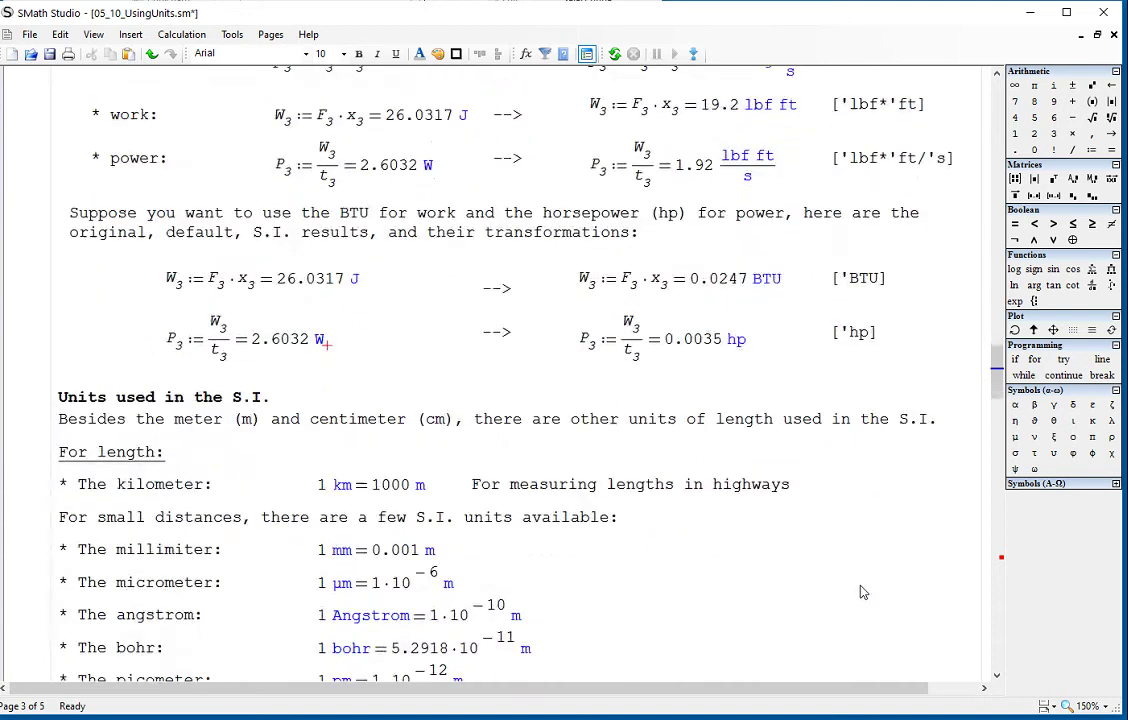
pyautogui.scroll(-4, 863, 592)
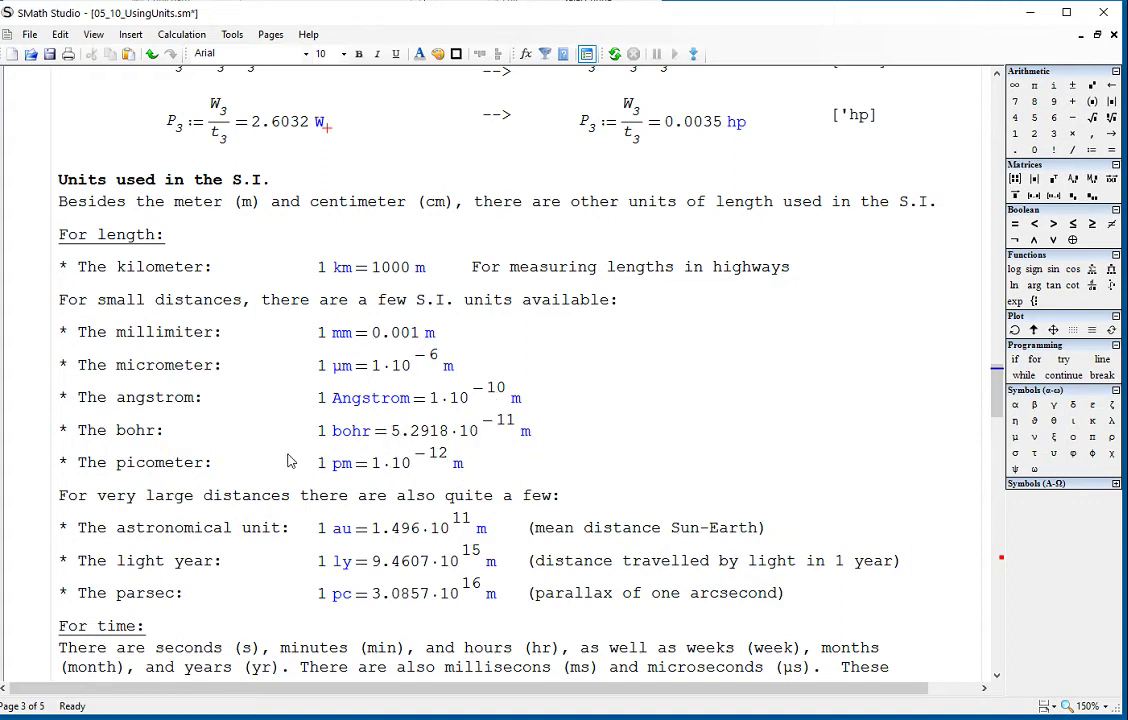
pyautogui.click(157, 436)
pyautogui.doubleClick(155, 436)
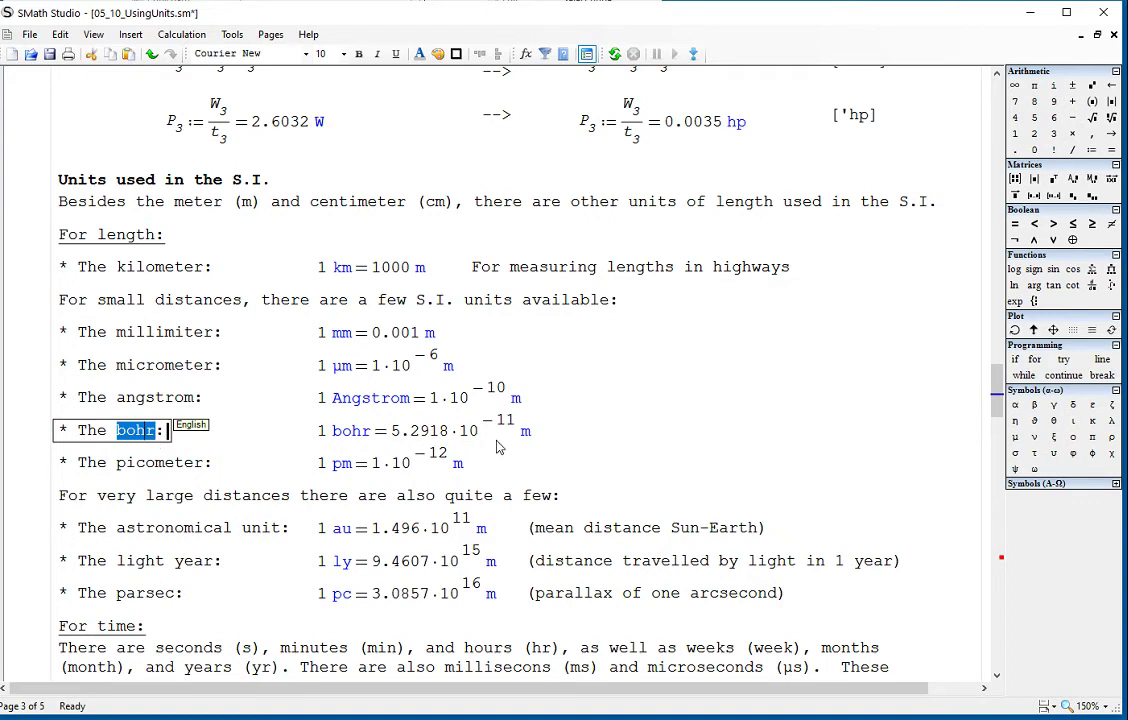
pyautogui.click(572, 442)
pyautogui.click(705, 436)
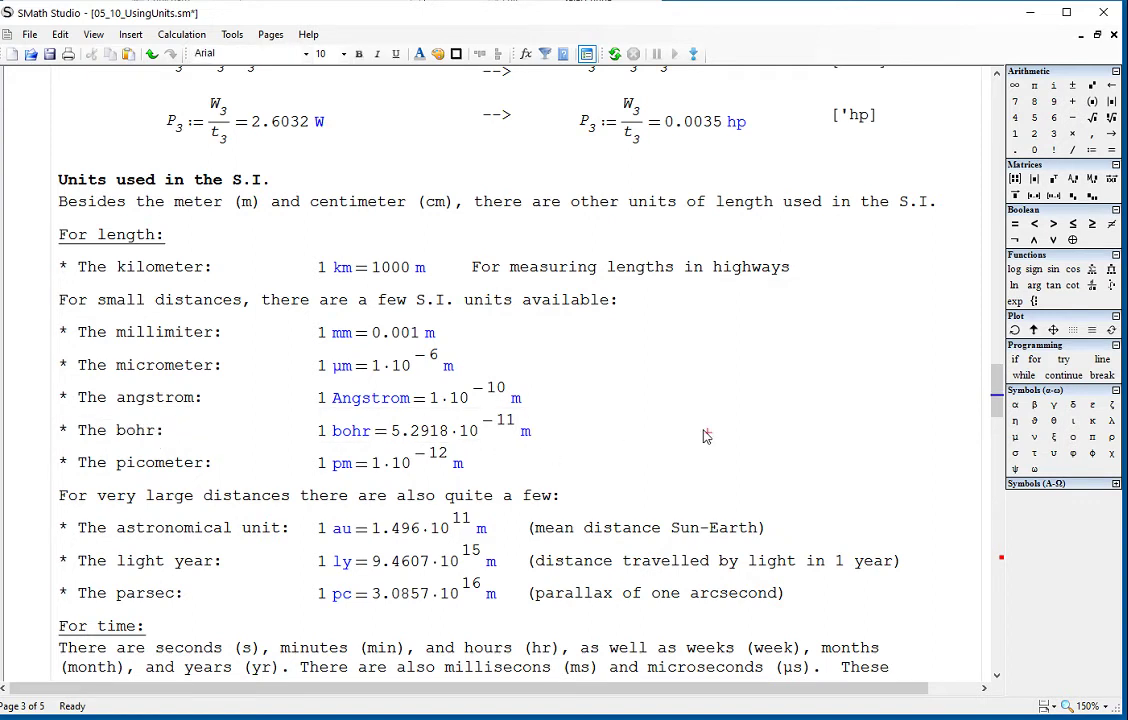
# Step: Inspect the au conversion and the light-year value 9.4607·10^15 m
pyautogui.scroll(-1, 705, 436)
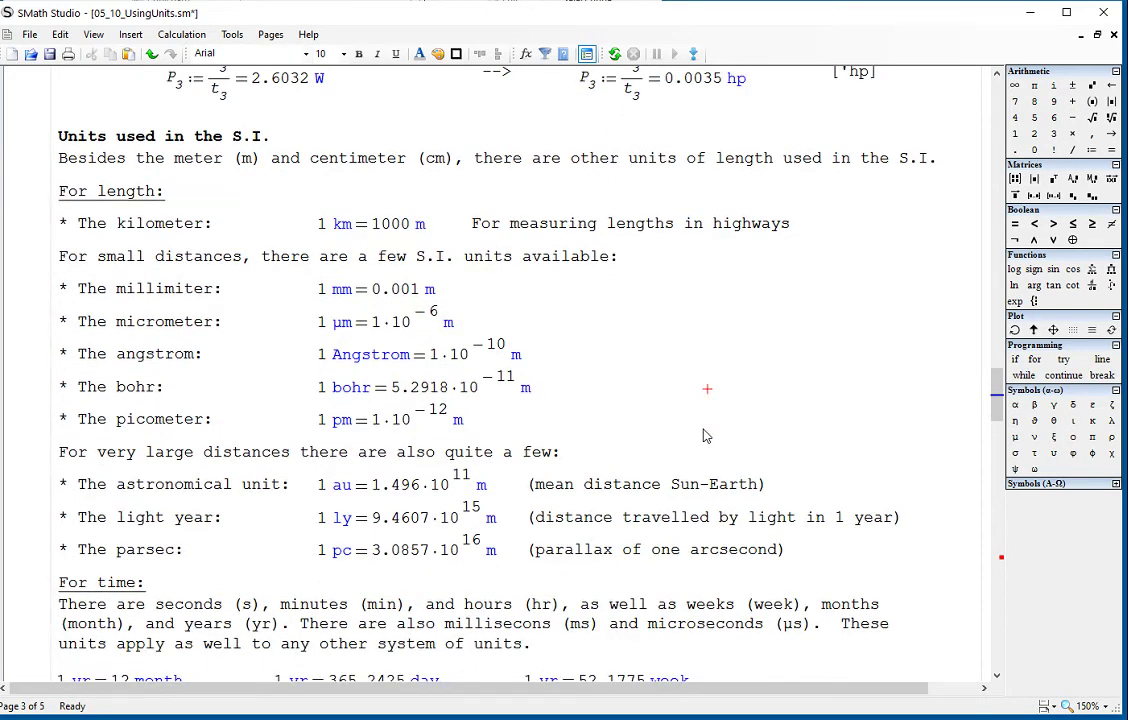
pyautogui.scroll(-1, 710, 410)
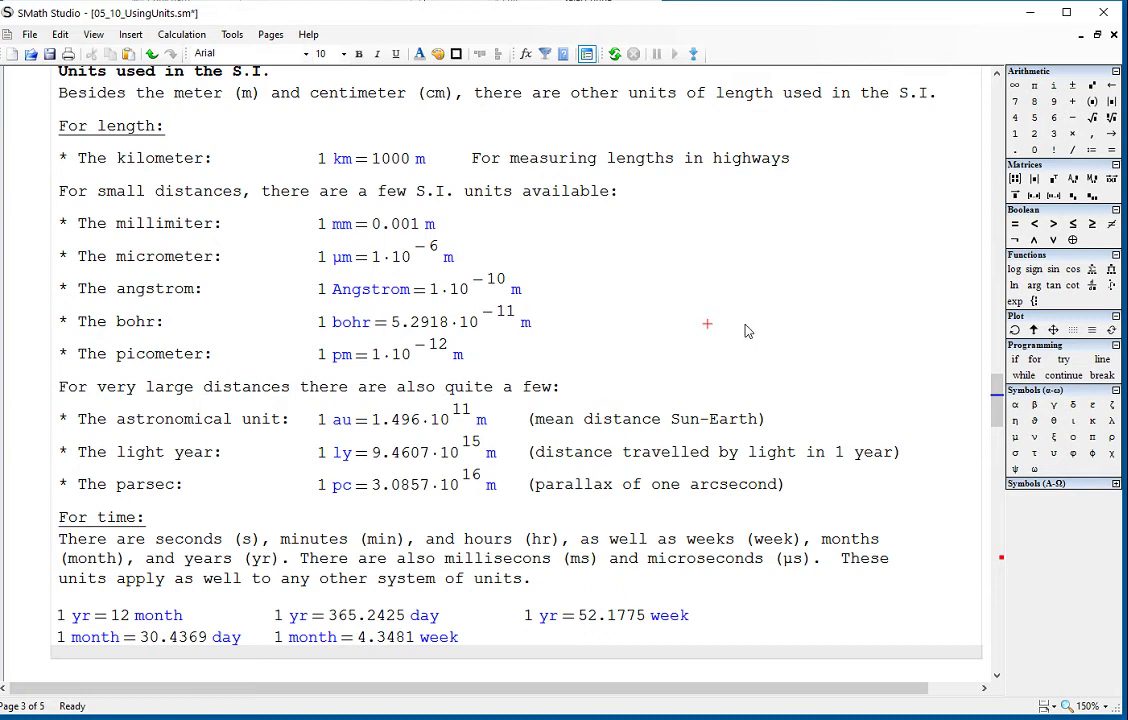
pyautogui.click(490, 422)
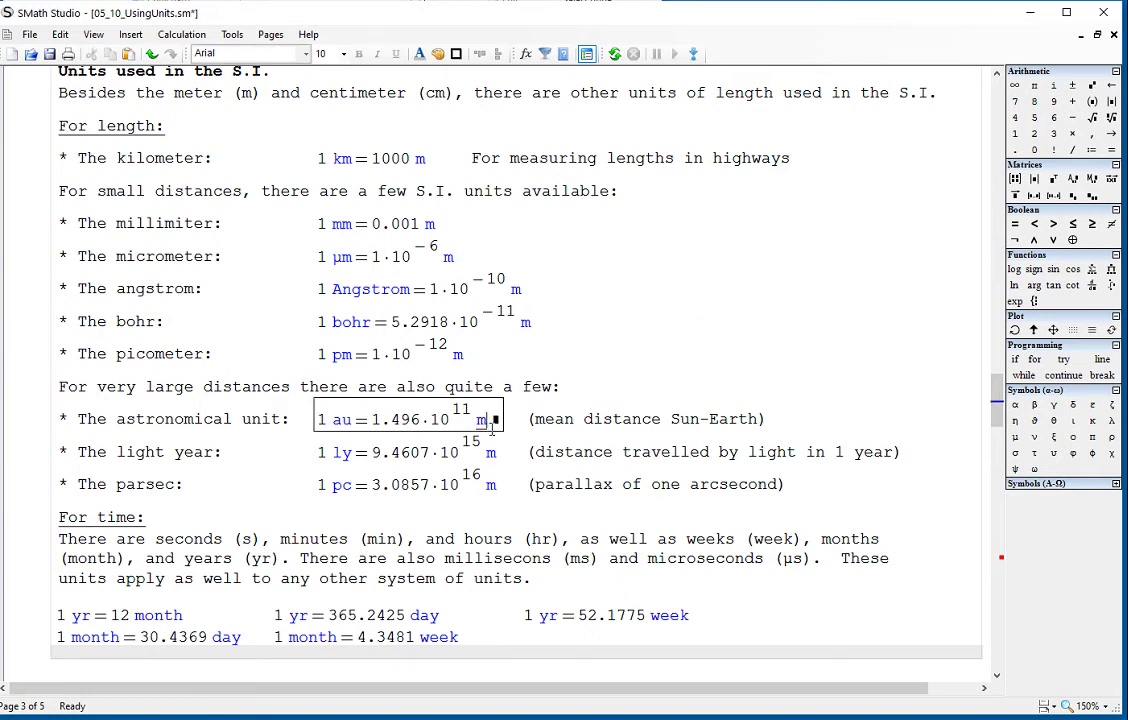
pyautogui.click(739, 358)
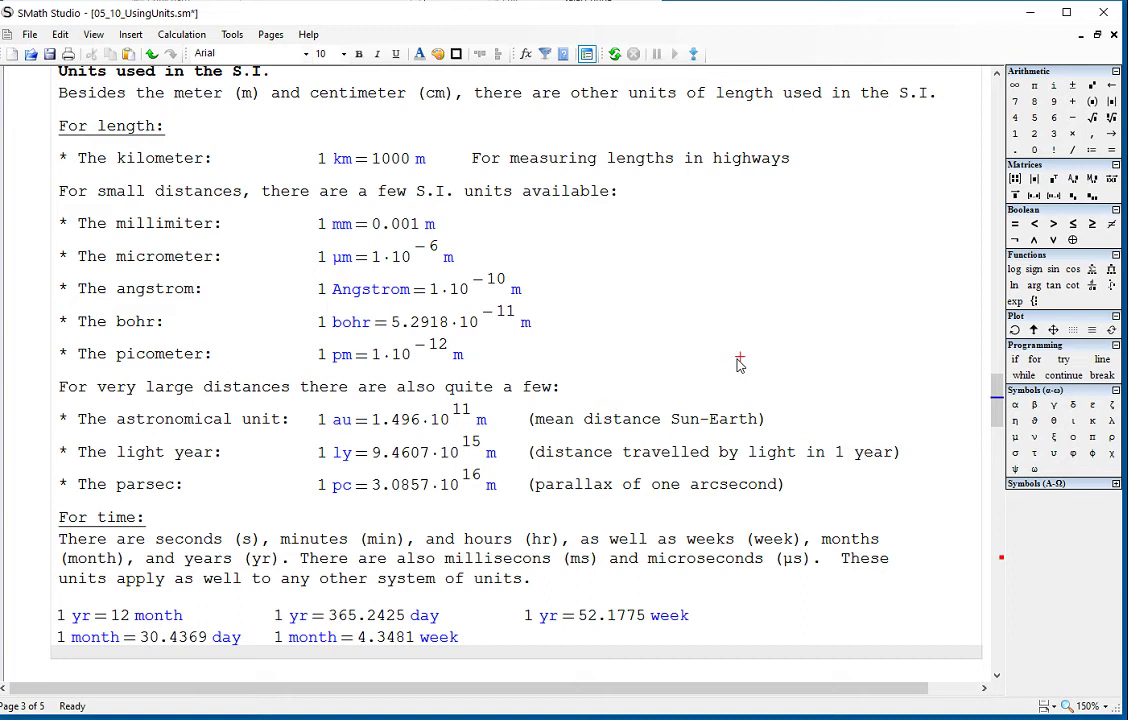
pyautogui.click(498, 462)
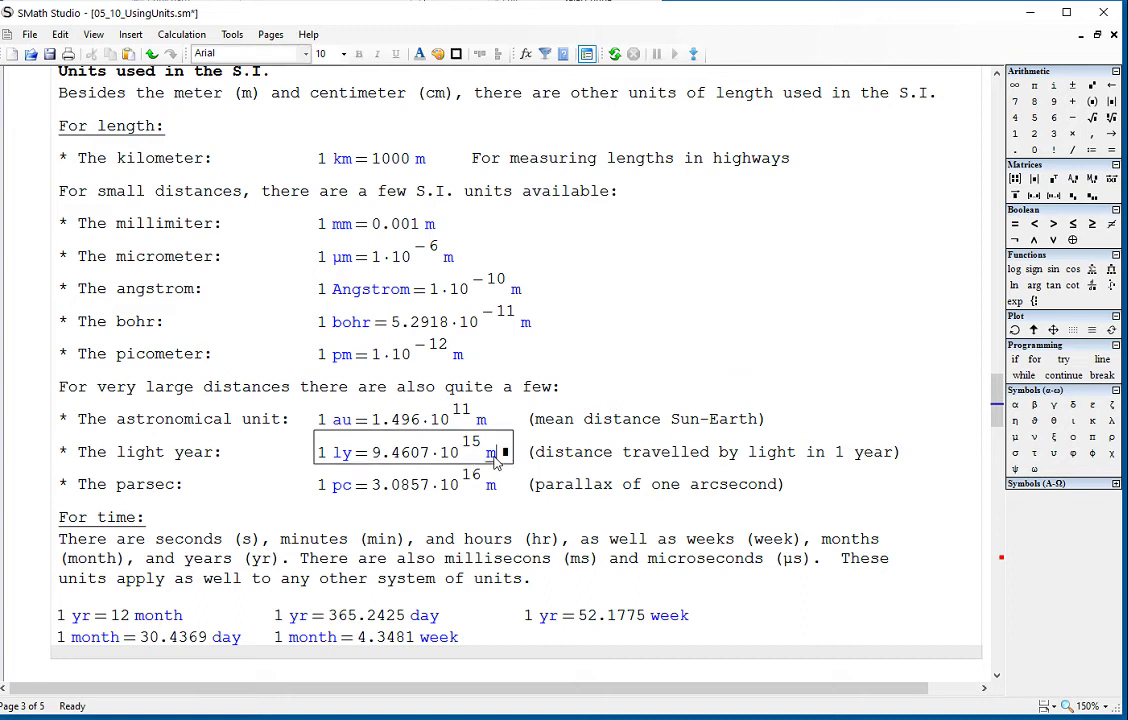
pyautogui.moveTo(498, 462); pyautogui.dragTo(470, 462)
pyautogui.click(707, 293)
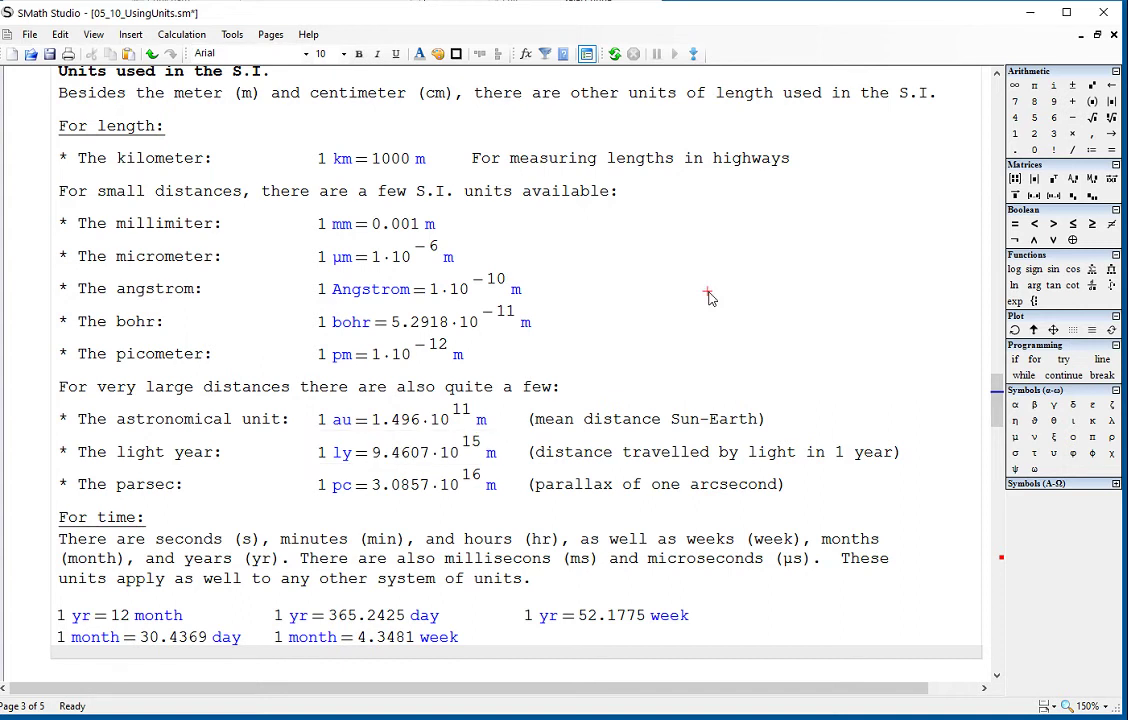
# Step: Inspect the parsec conversion, then scroll down to the For time: section
pyautogui.click(495, 487)
pyautogui.click(685, 345)
pyautogui.scroll(-2, 700, 362)
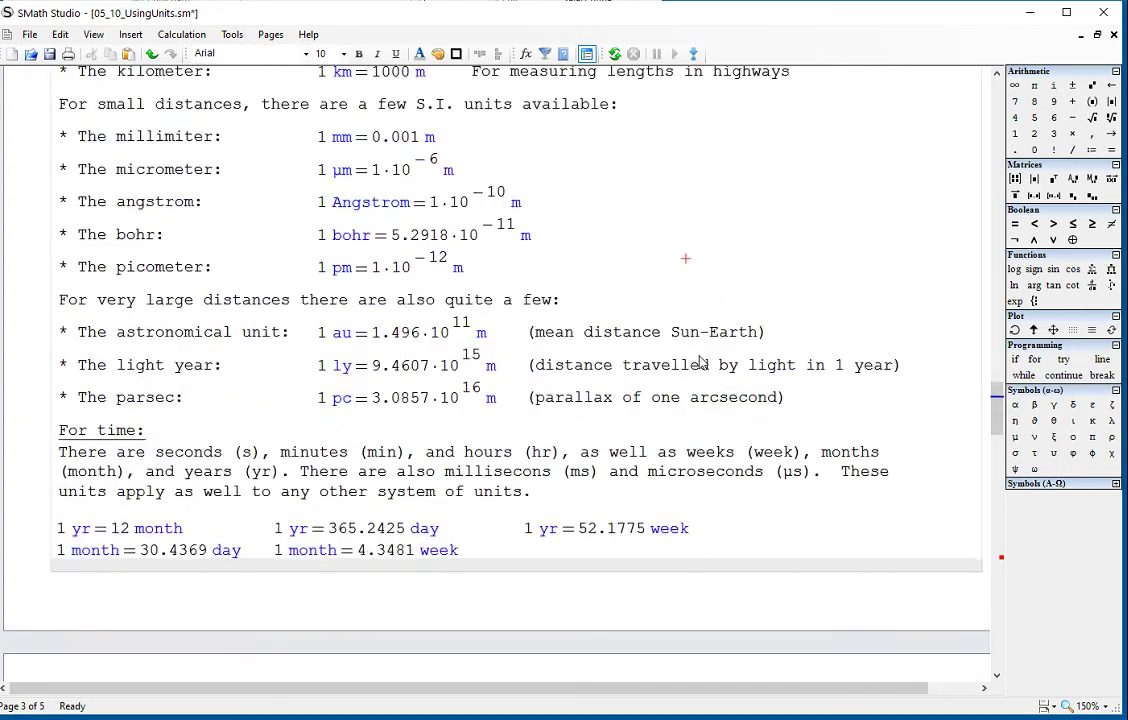
pyautogui.scroll(3, 700, 362)
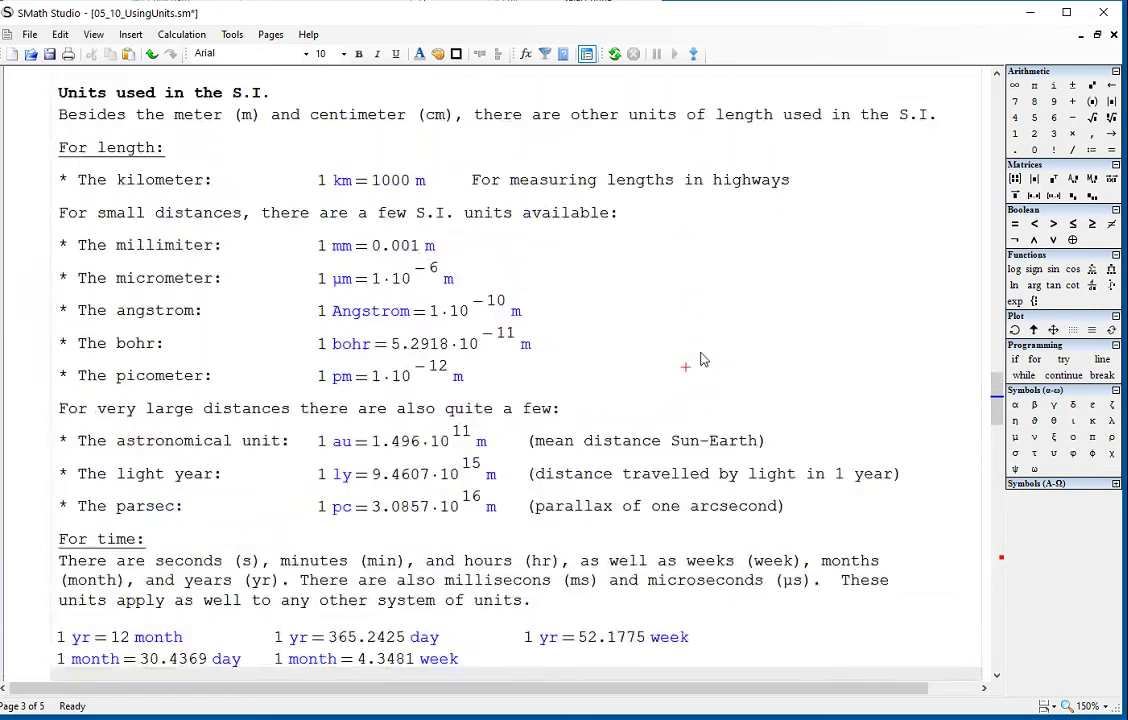
pyautogui.scroll(-6, 700, 360)
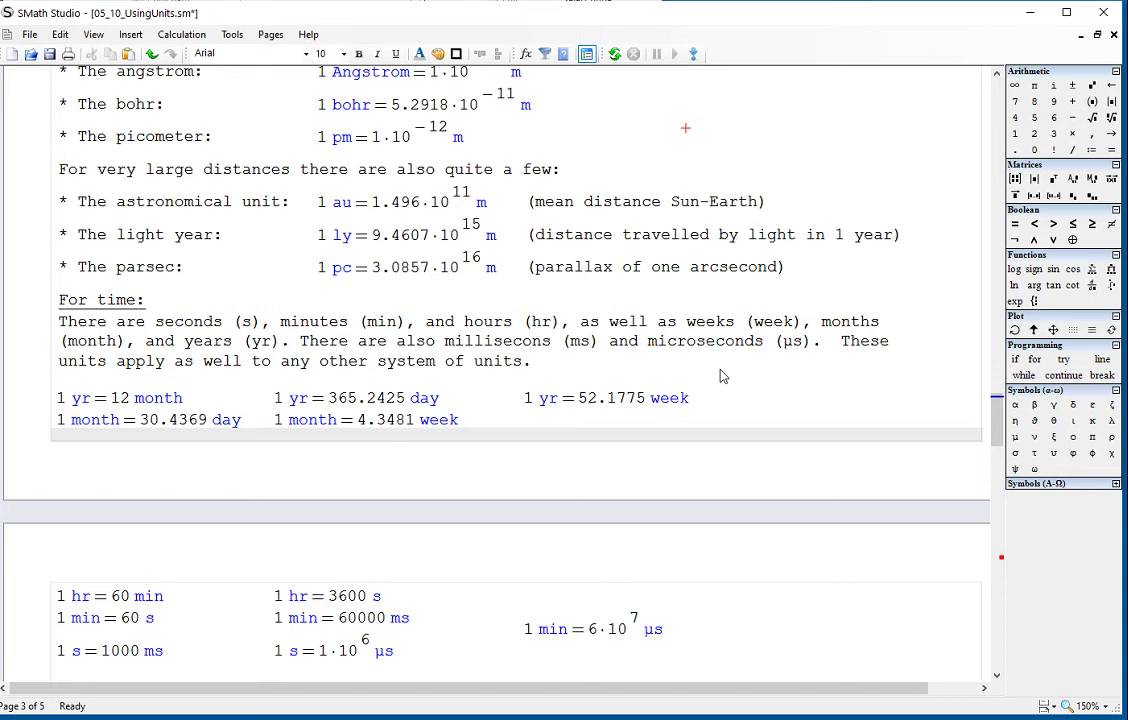
# Step: Scroll past the microsecond line through area, volume, velocity, energy and power units to the English system
pyautogui.scroll(-1, 723, 376)
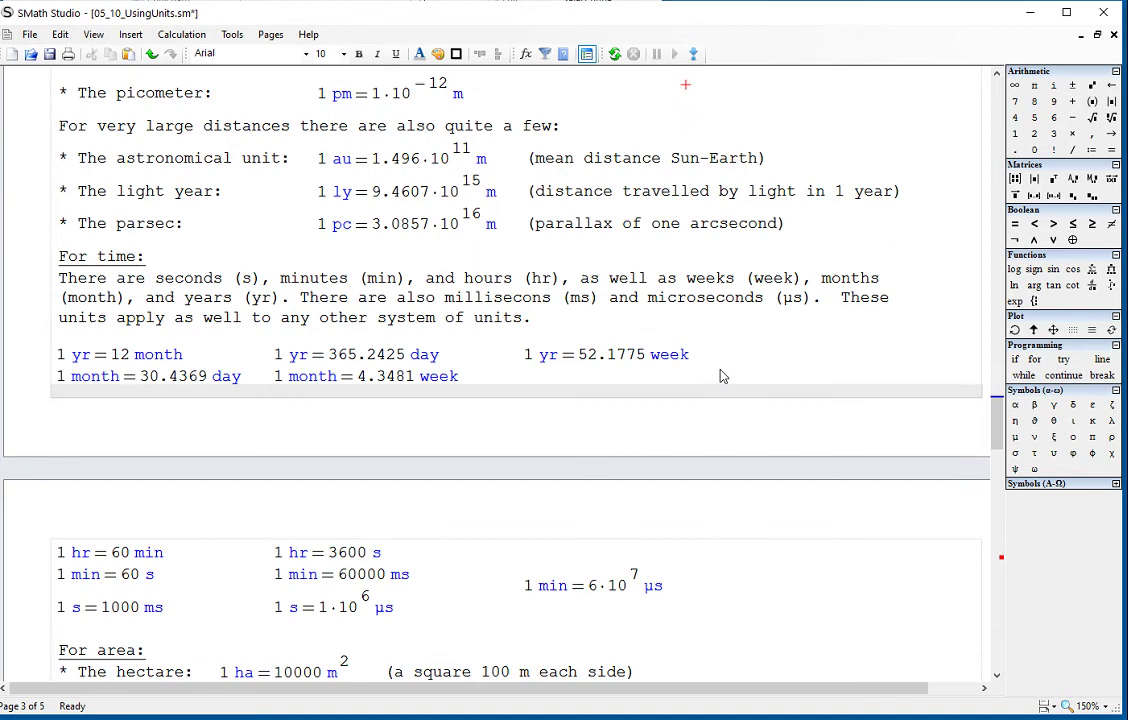
pyautogui.scroll(-3, 723, 376)
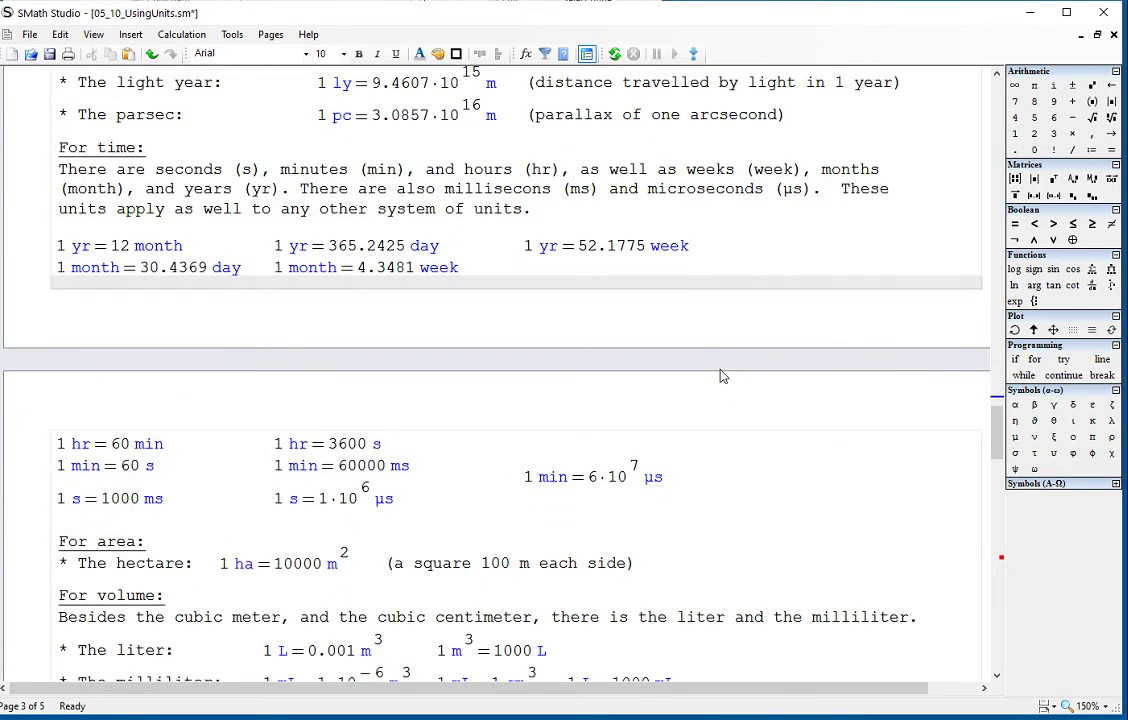
pyautogui.scroll(-2, 723, 376)
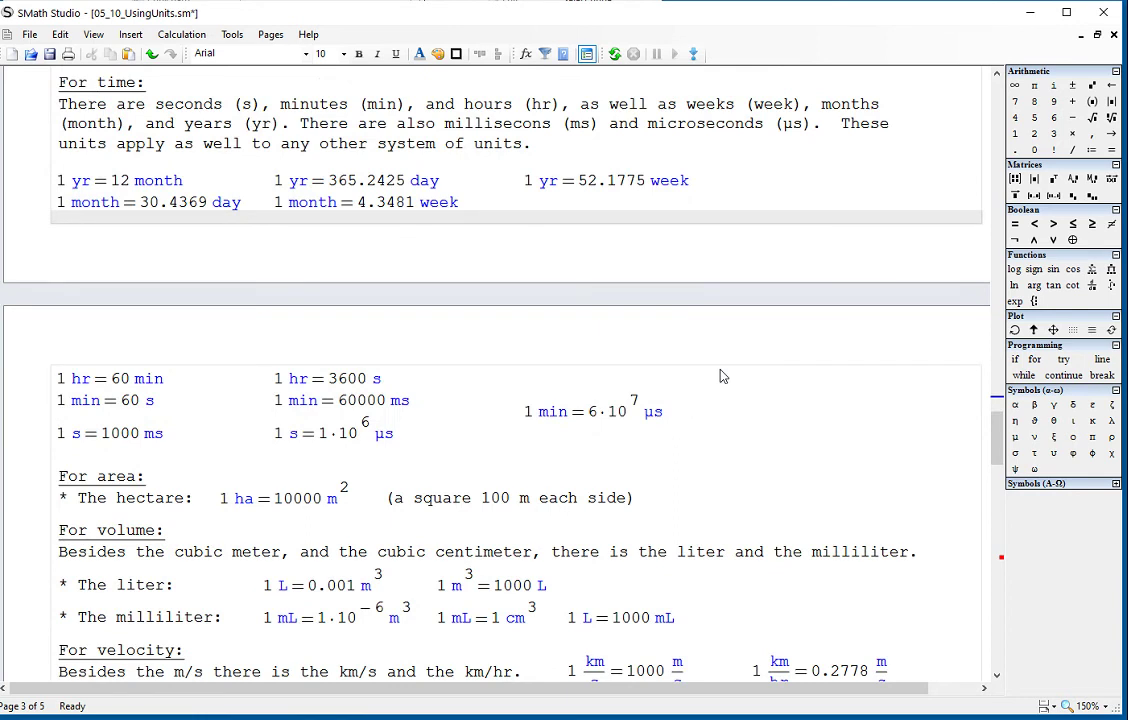
pyautogui.click(685, 424)
pyautogui.scroll(-1, 689, 434)
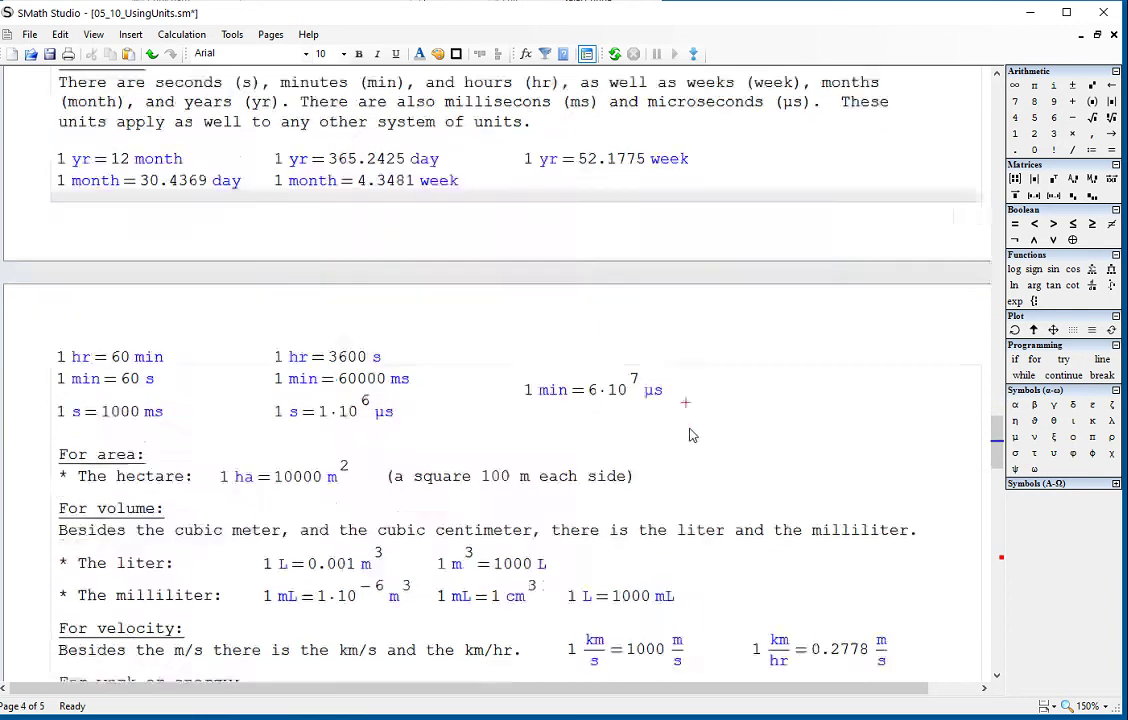
pyautogui.scroll(-1, 689, 434)
pyautogui.scroll(-3, 689, 432)
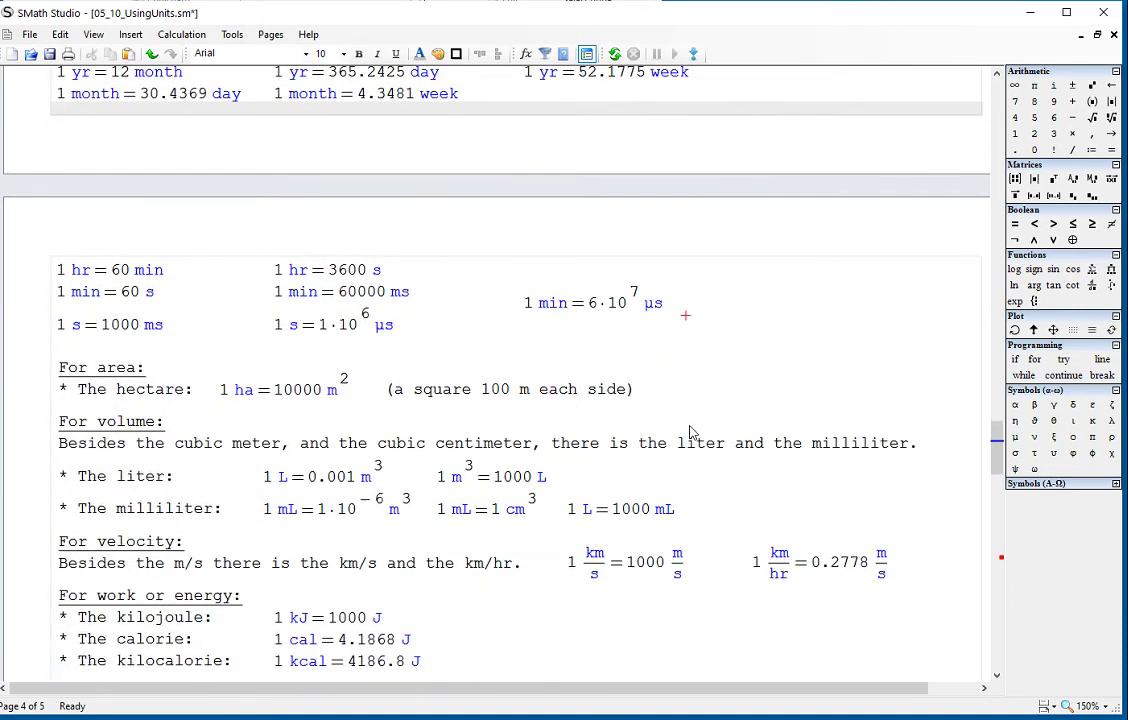
pyautogui.scroll(-4, 712, 405)
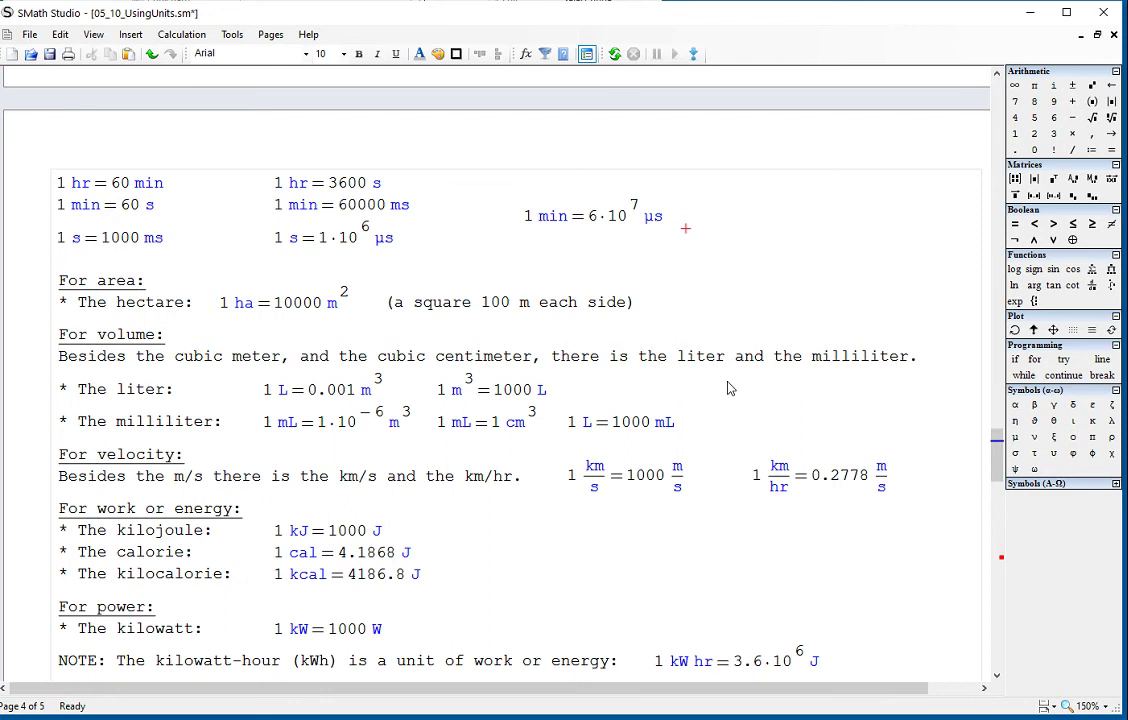
pyautogui.scroll(-3, 729, 388)
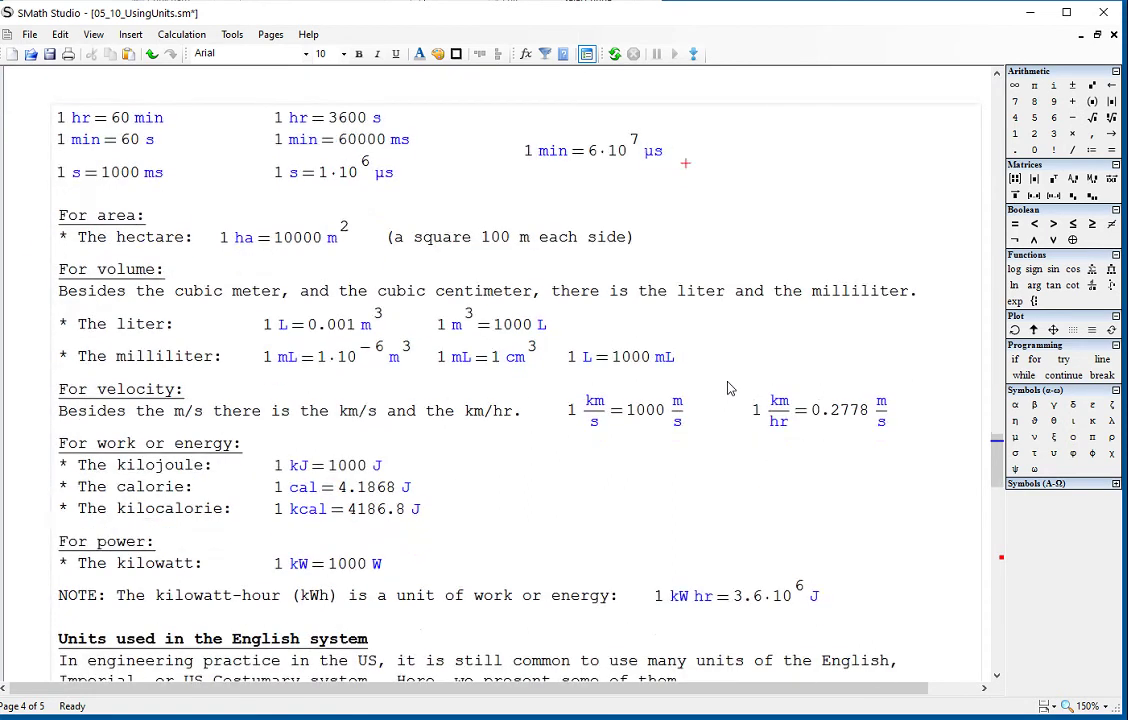
pyautogui.scroll(-3, 729, 388)
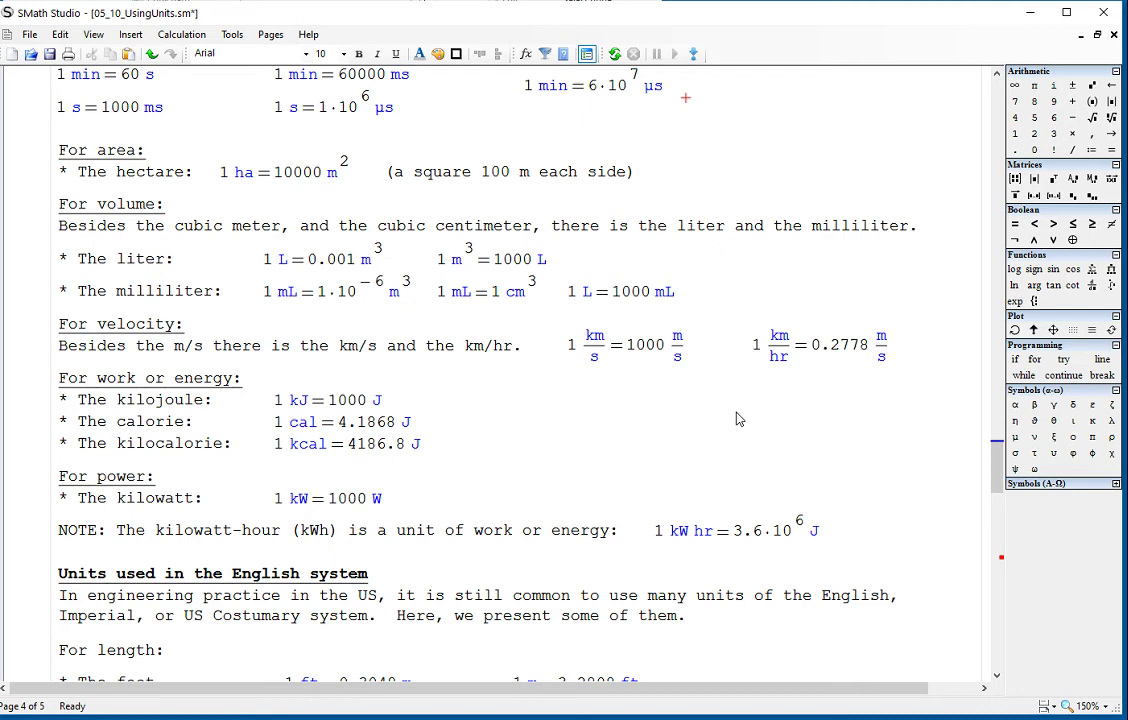
# Step: Scroll through the English-system units down to the water-supply acre-foot notes
pyautogui.scroll(-2, 737, 419)
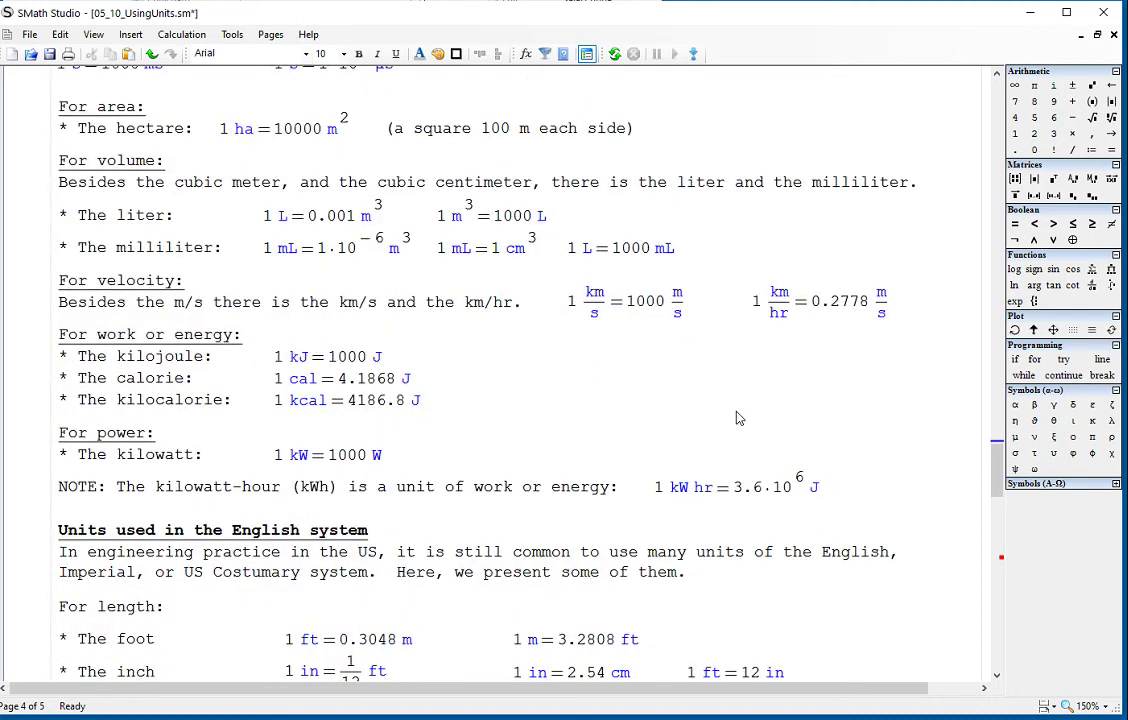
pyautogui.scroll(-6, 737, 419)
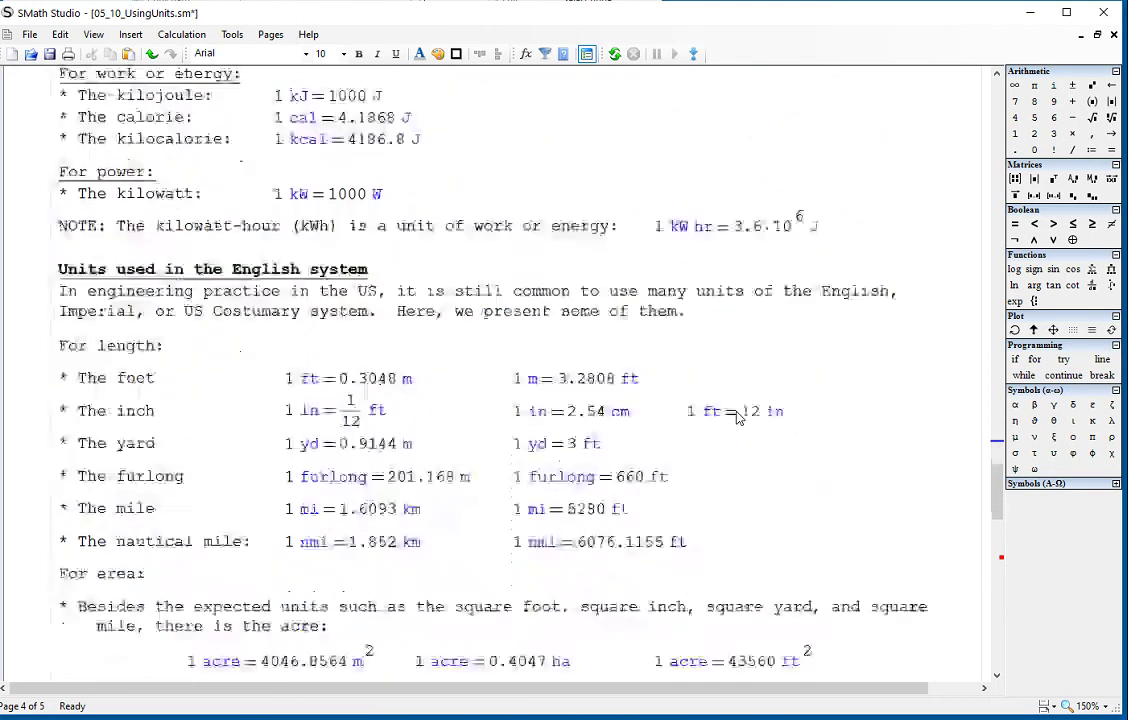
pyautogui.scroll(-1, 737, 419)
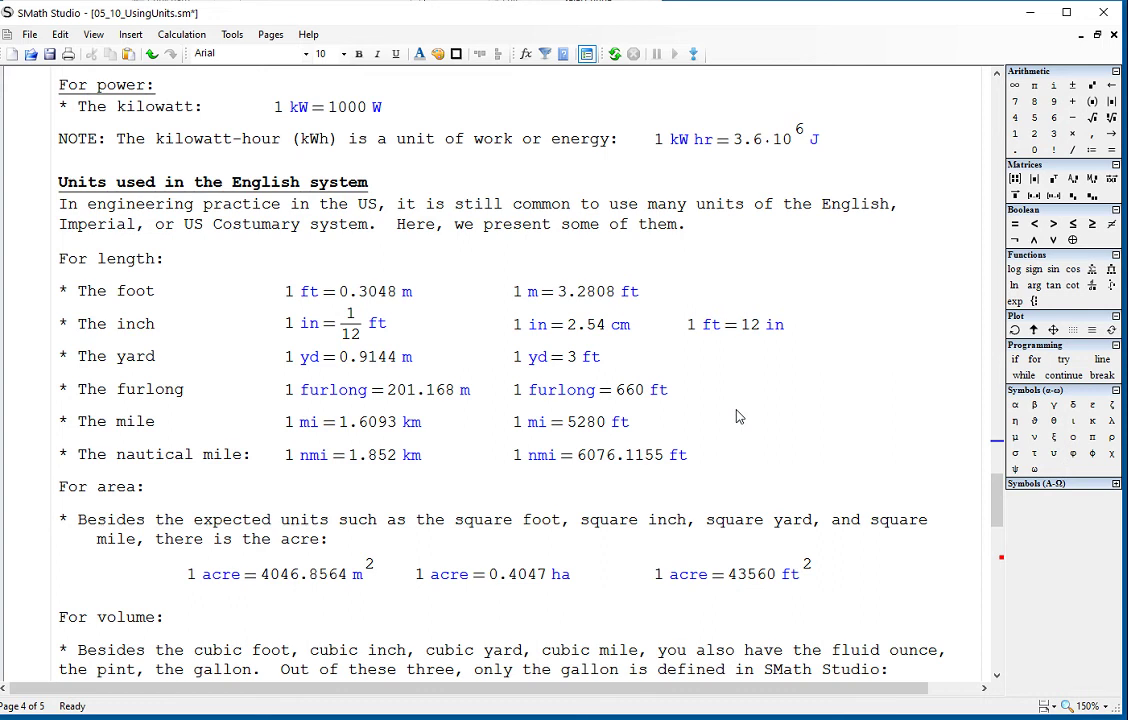
pyautogui.scroll(-1, 749, 393)
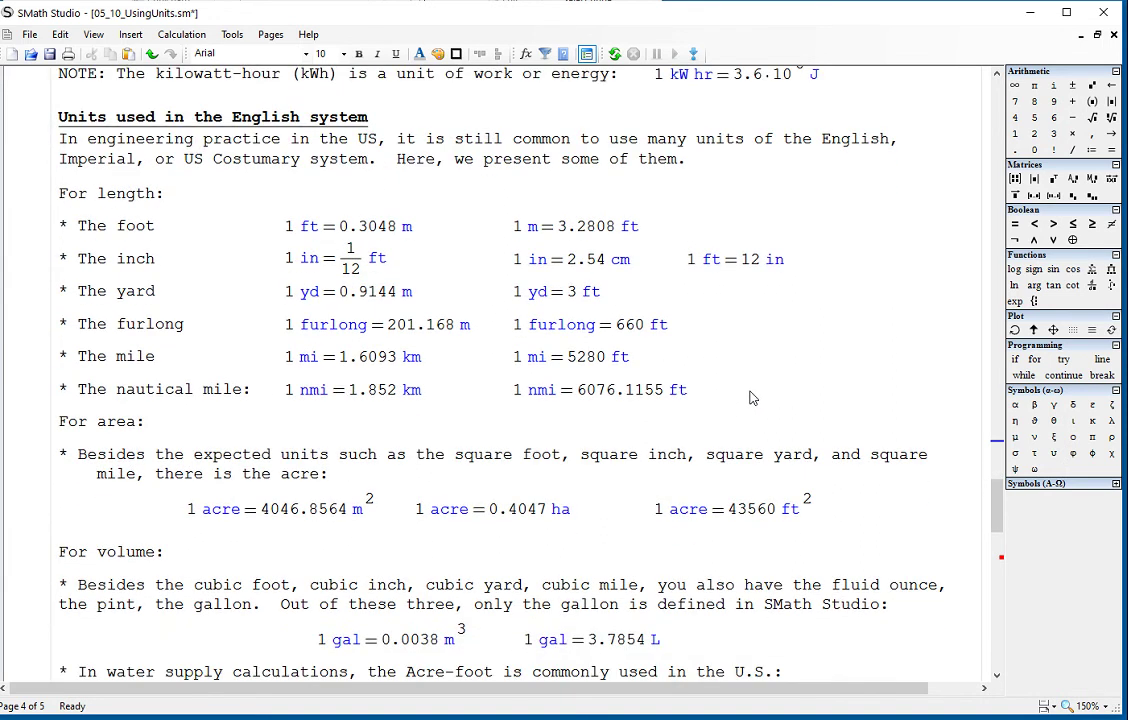
pyautogui.scroll(-1, 752, 397)
pyautogui.scroll(-1, 752, 396)
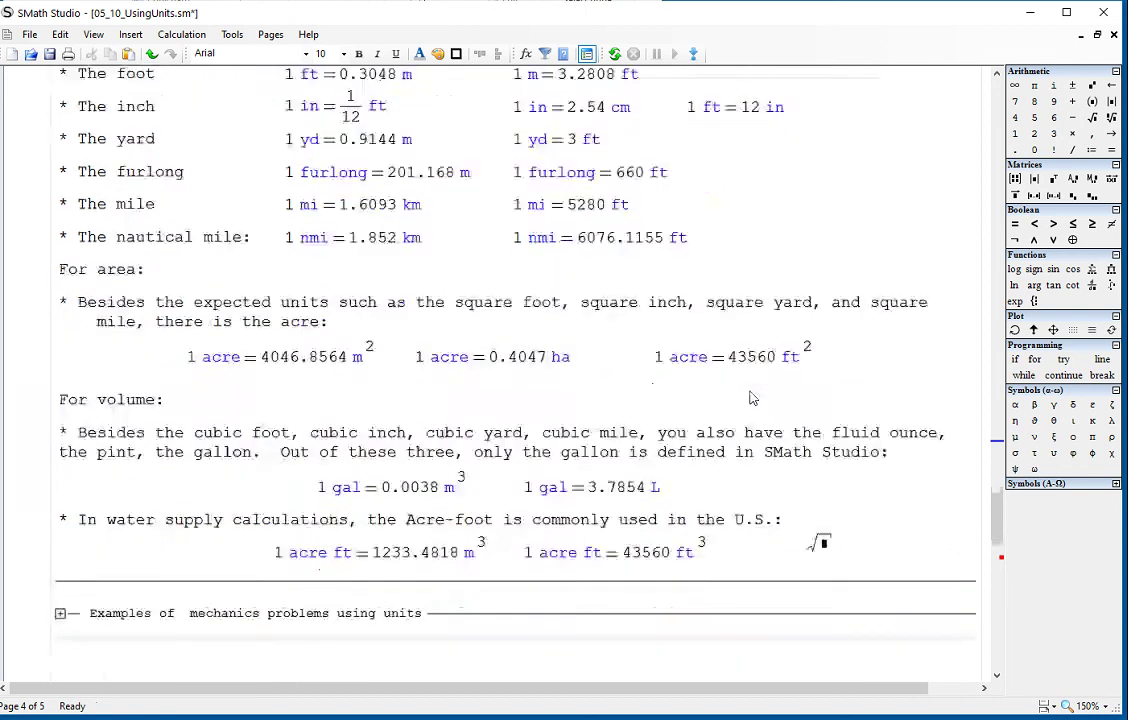
pyautogui.scroll(-1, 752, 397)
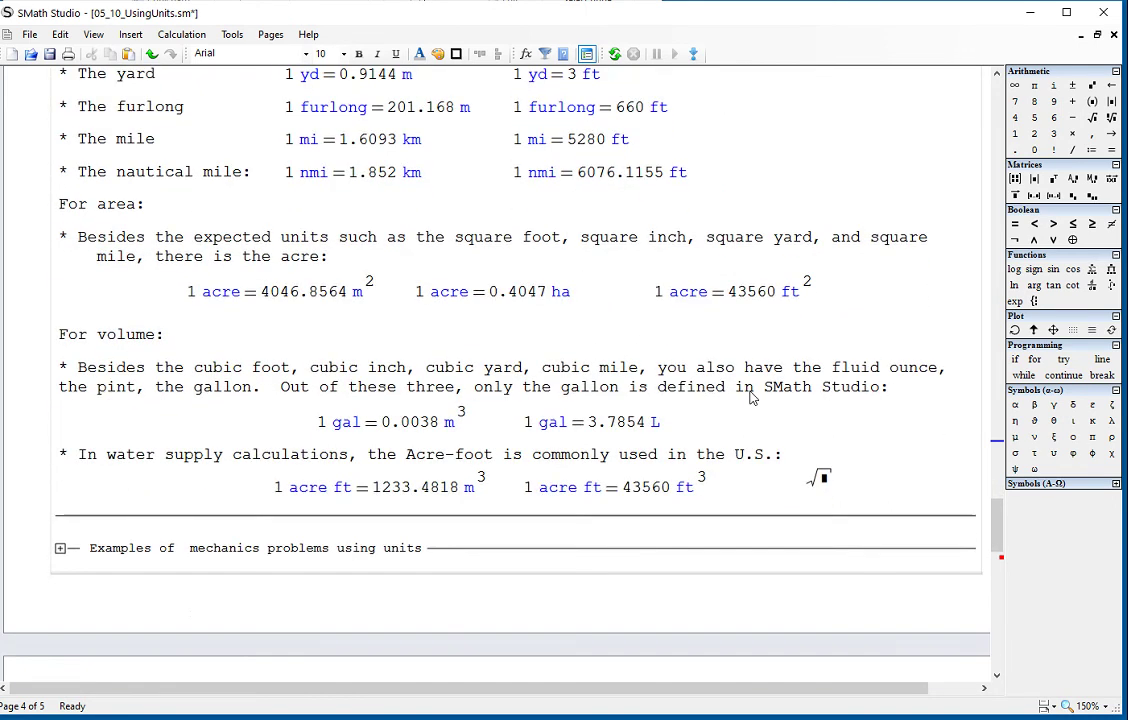
# Step: Inspect the 'water supply calculations' text and acre-foot result, then reach the collapsed sections
pyautogui.click(108, 458)
pyautogui.moveTo(108, 458); pyautogui.dragTo(302, 466)
pyautogui.click(563, 488)
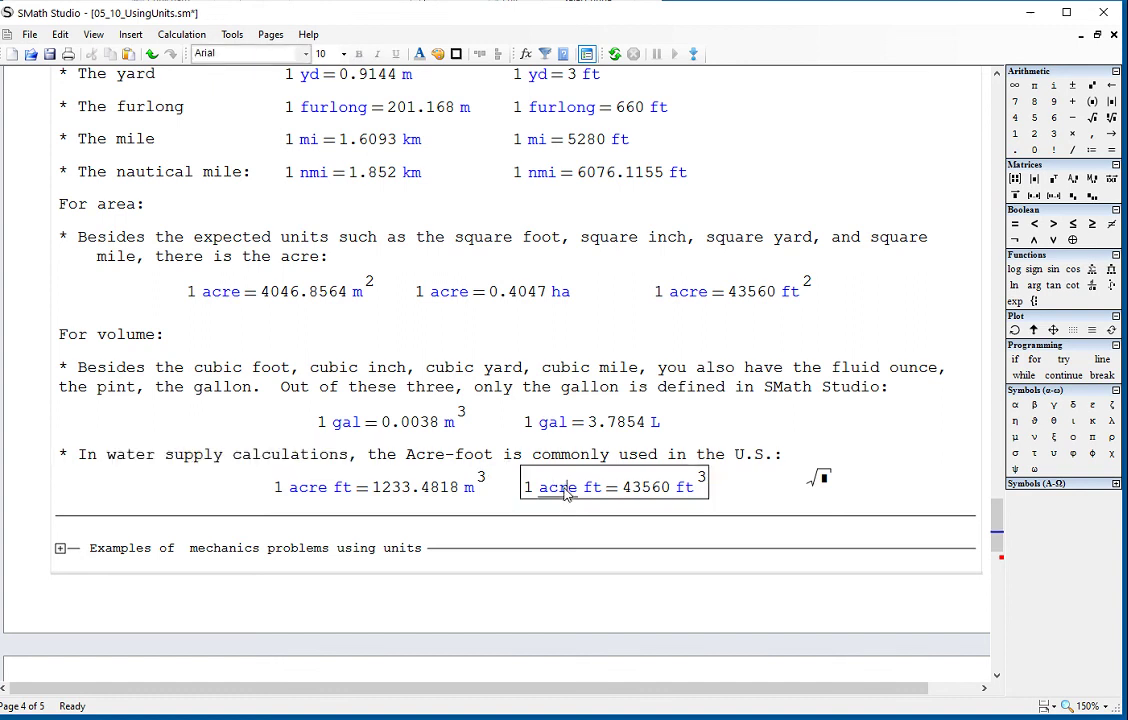
pyautogui.moveTo(406, 457); pyautogui.dragTo(494, 462)
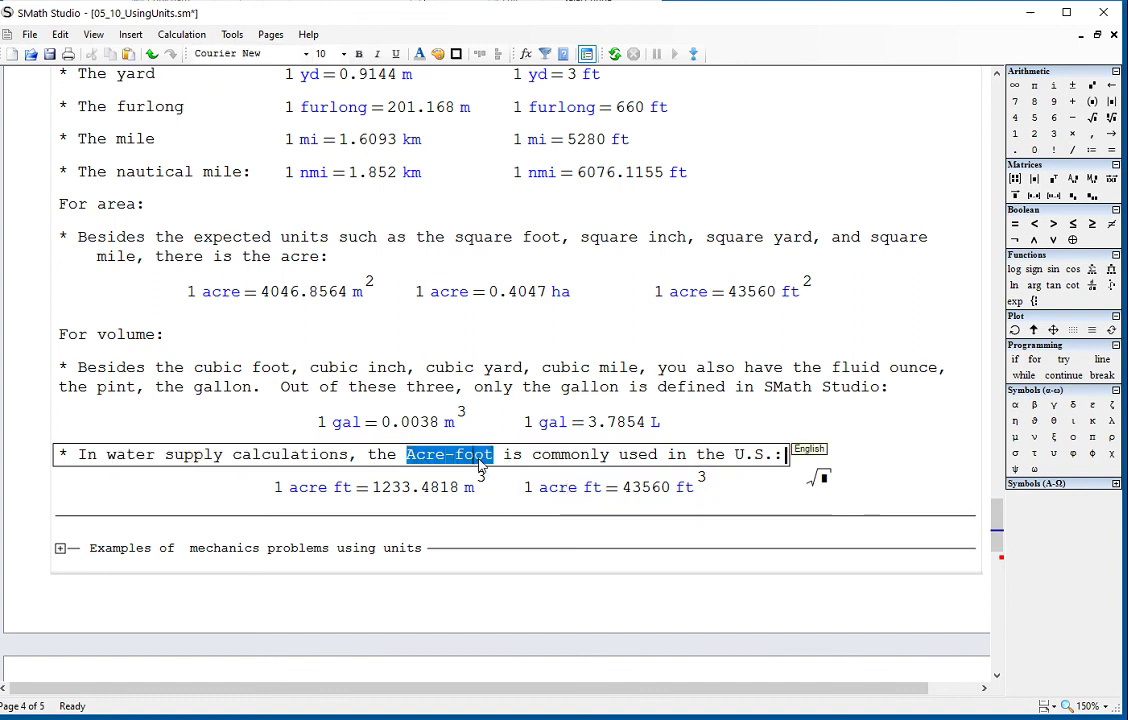
pyautogui.click(874, 468)
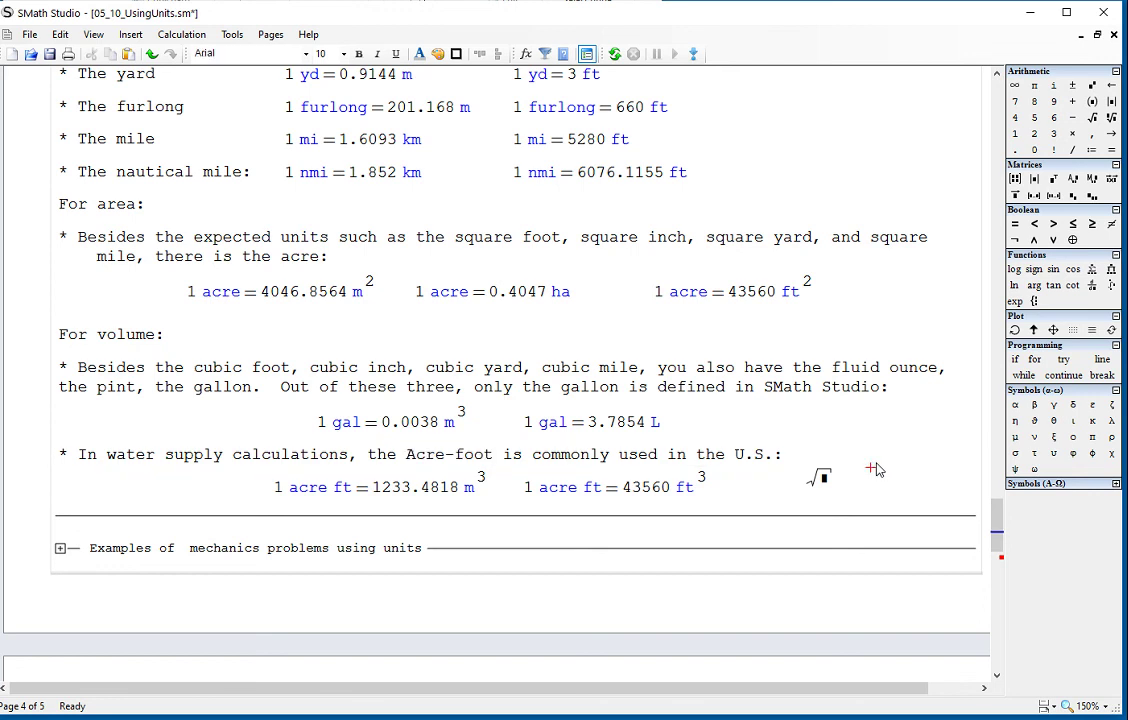
pyautogui.scroll(-3, 876, 468)
pyautogui.scroll(-4, 874, 465)
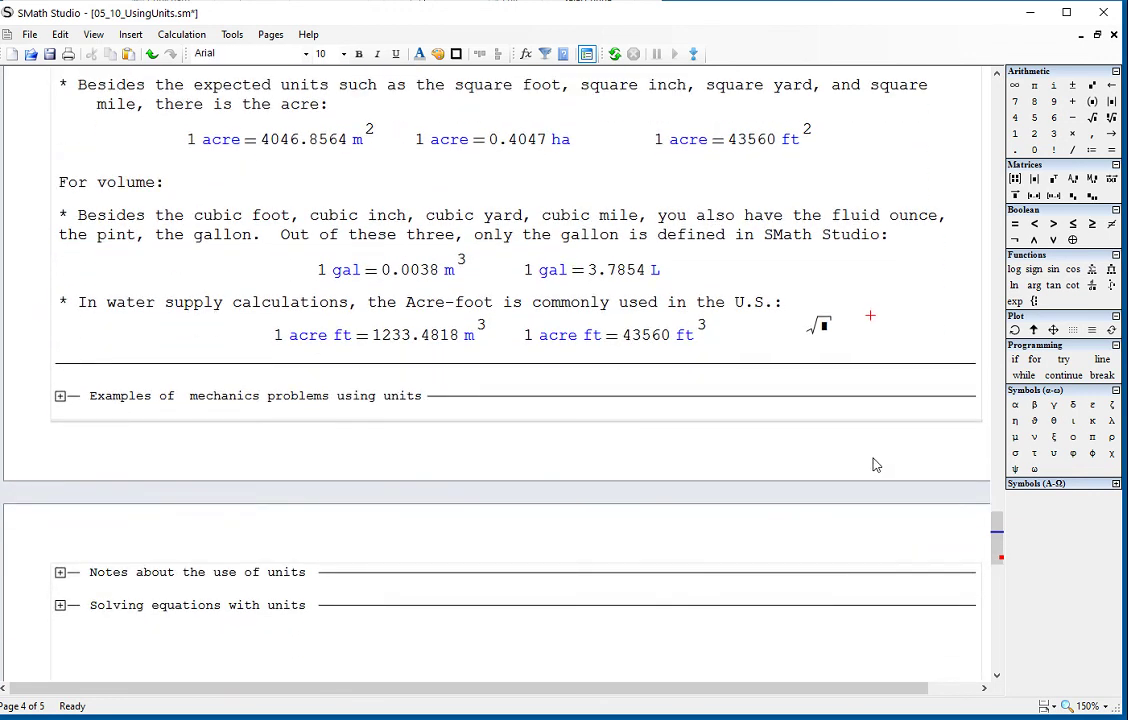
pyautogui.scroll(2, 874, 465)
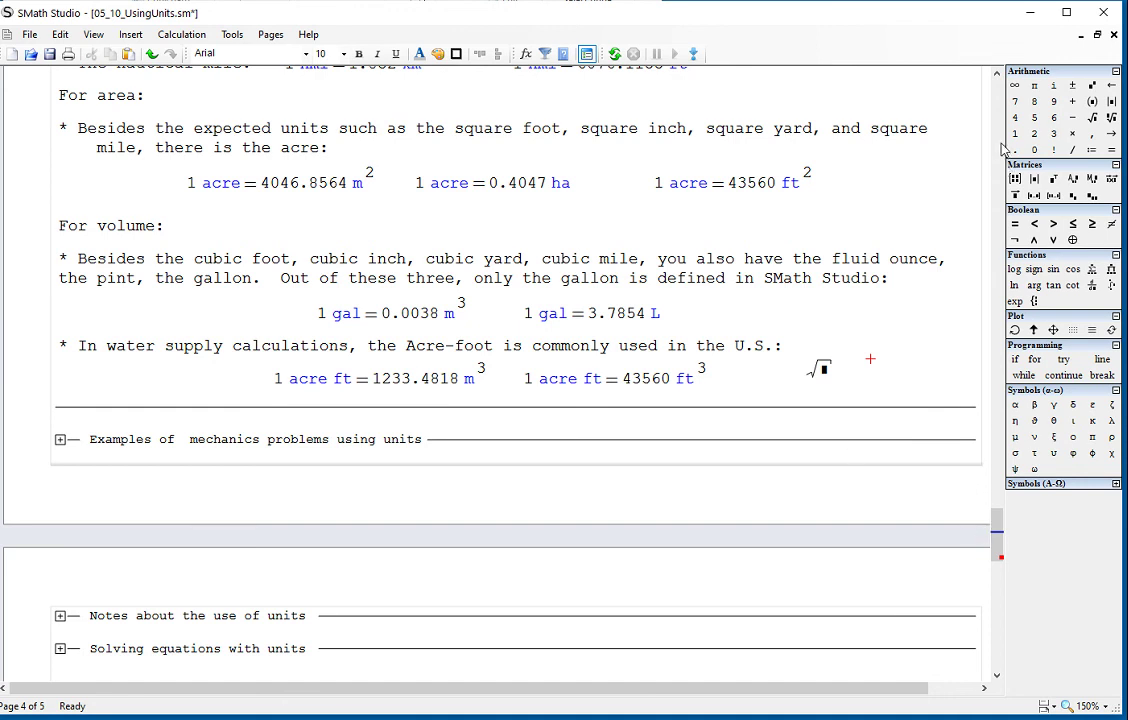
pyautogui.scroll(5, 1003, 148)
pyautogui.scroll(5, 1003, 148)
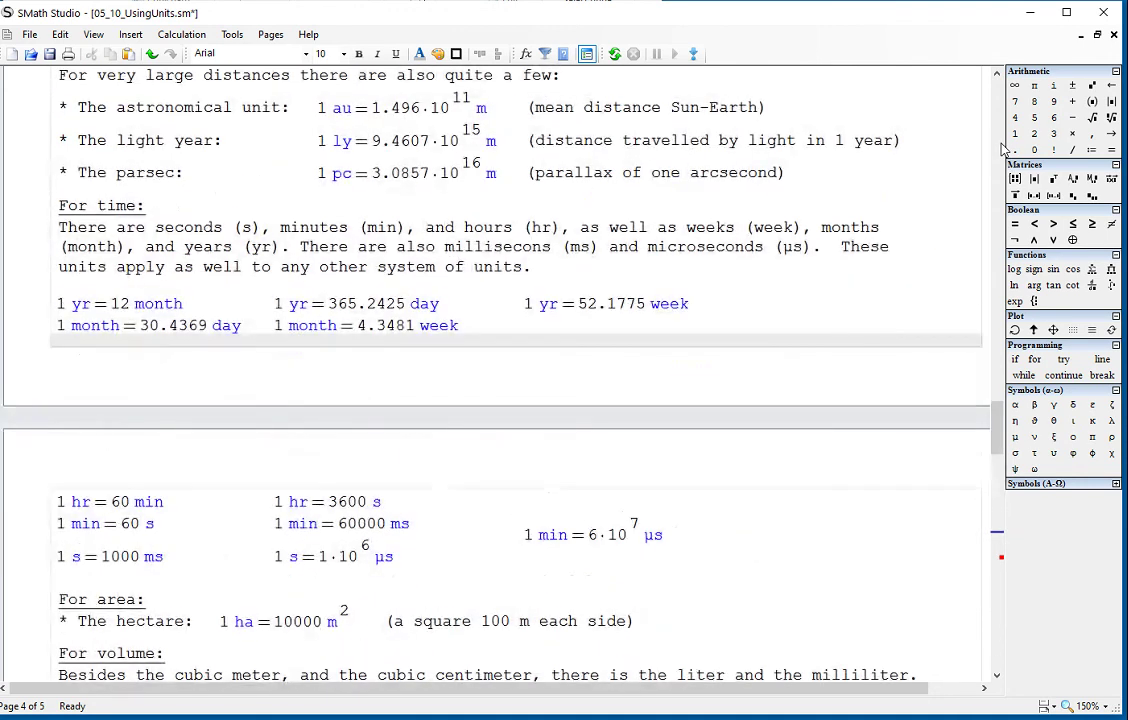
pyautogui.scroll(5, 1003, 148)
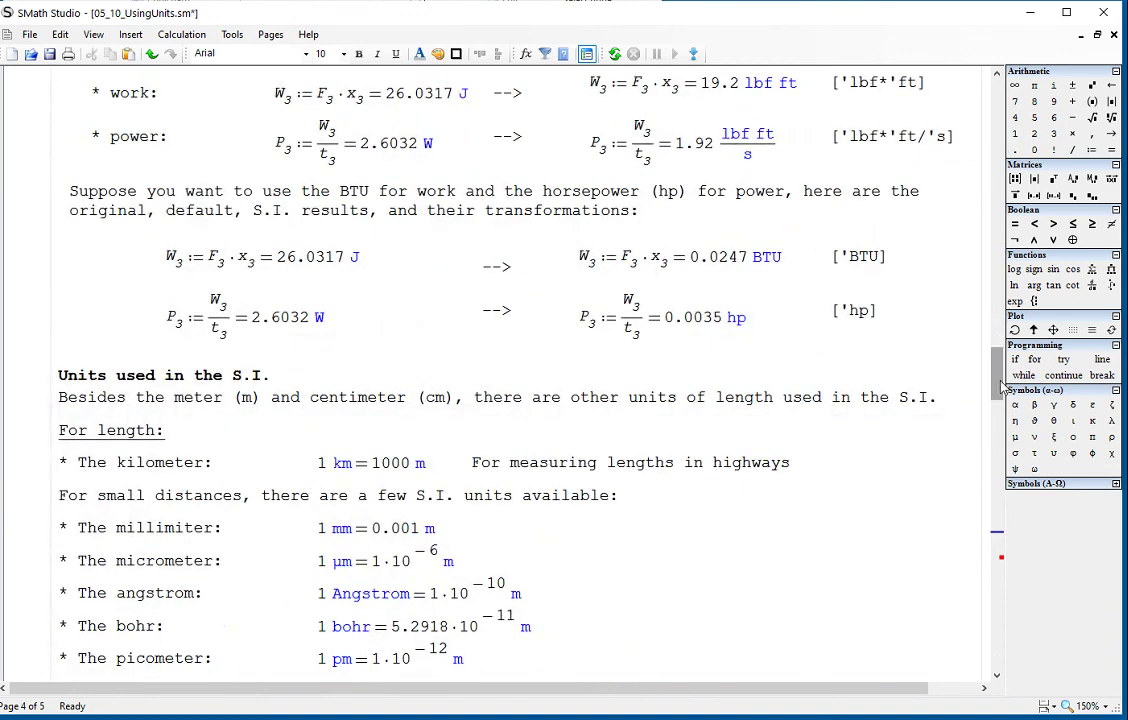
pyautogui.moveTo(997, 553); pyautogui.dragTo(998, 678)
pyautogui.click(998, 677)
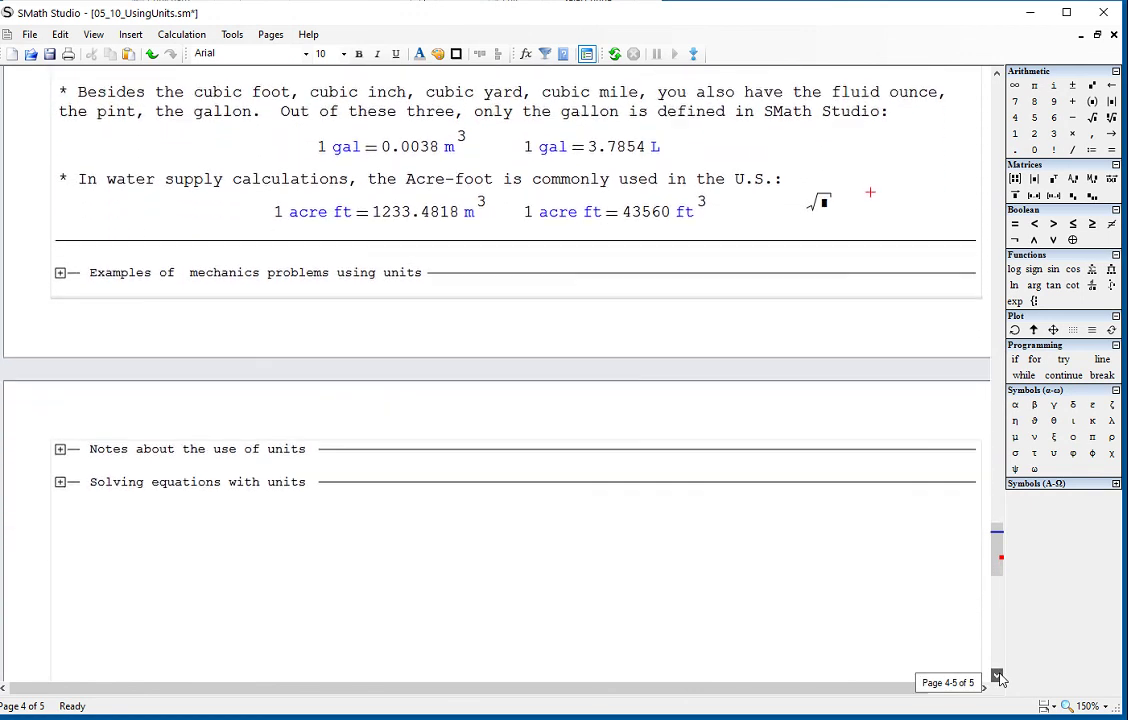